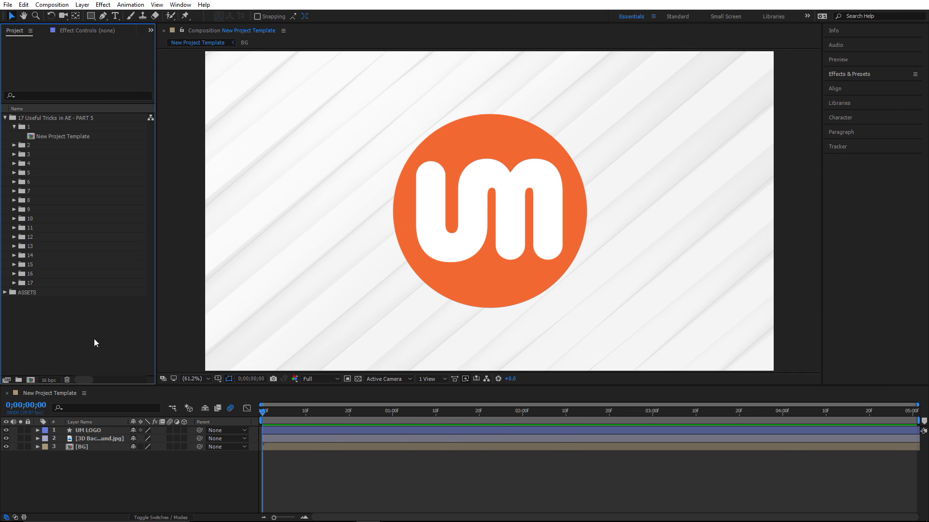
Start a new blank project and examine its default color settings, leaving them as they are
key(ctrl+alt+n)
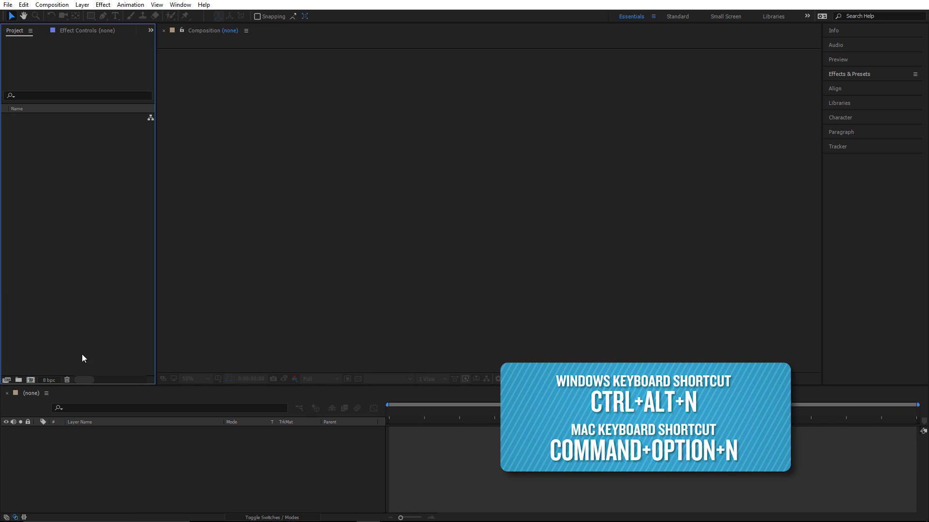
click(49, 381)
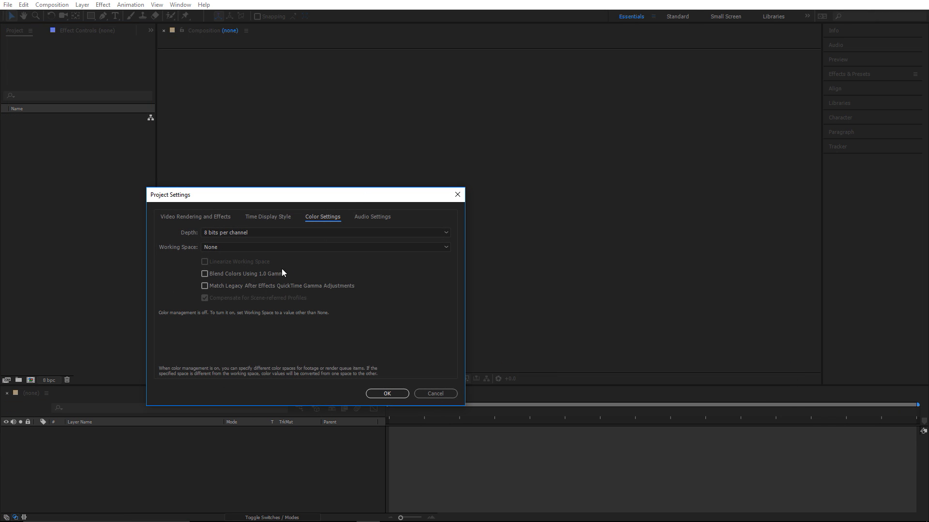
click(425, 395)
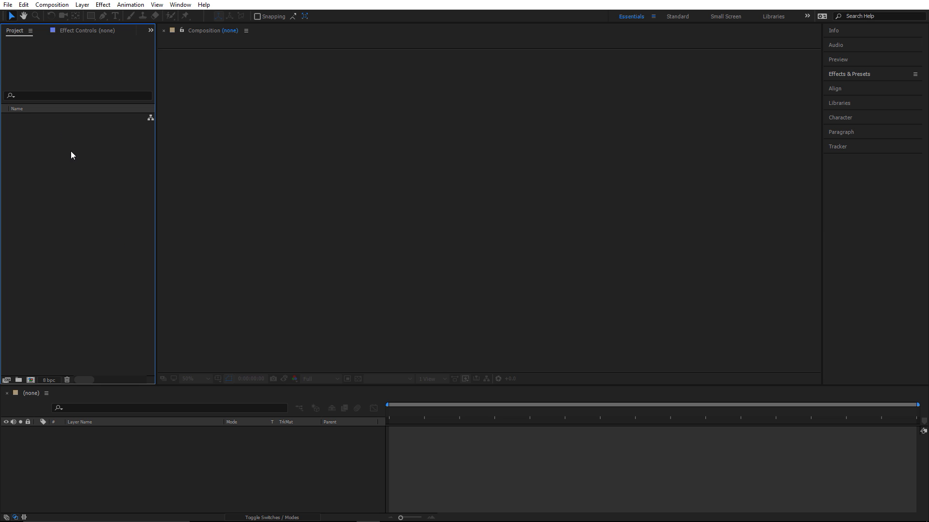
Open the recent project that contains the SAMPLE composition and check its color settings
click(11, 6)
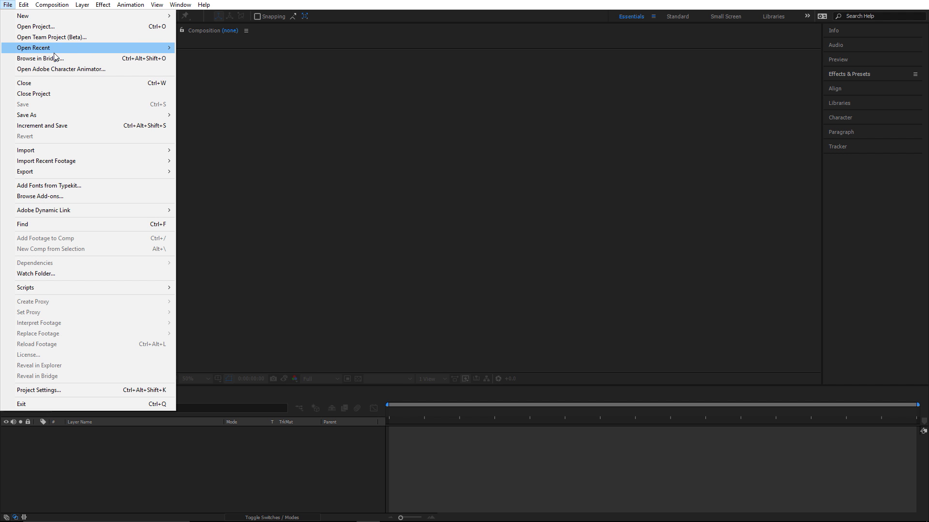
mouse_move(54, 48)
click(242, 59)
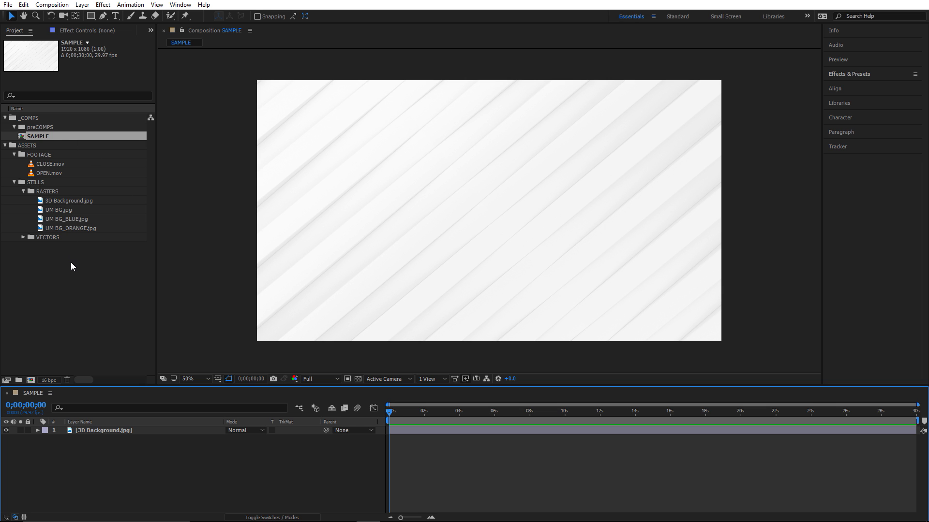
click(49, 380)
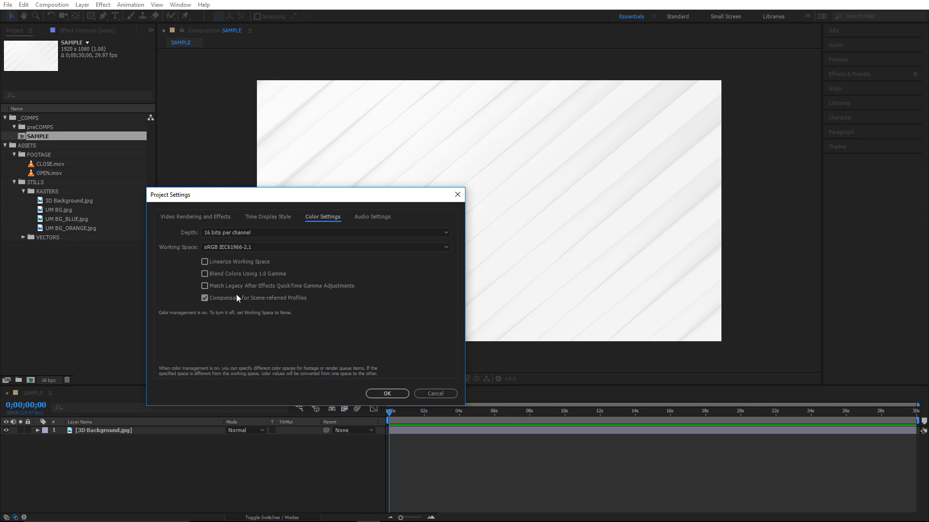
click(449, 395)
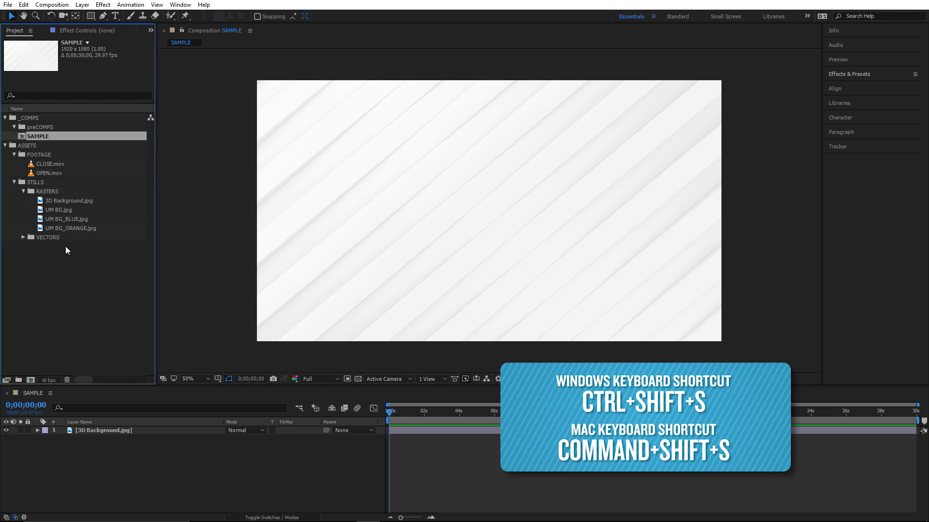
Save the project as an Adobe After Effects Template Project, overwriting the existing AE PROJECT TEMPLATE file
key(ctrl+shift+s)
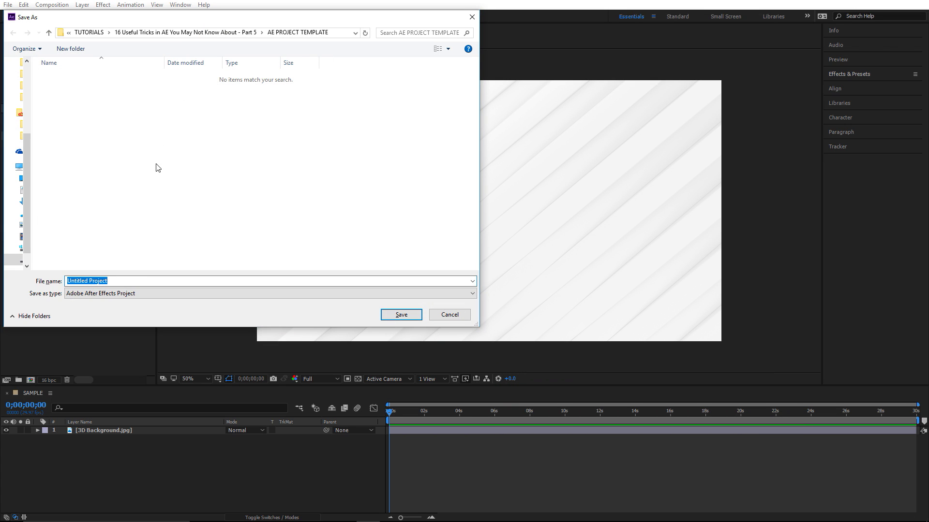
click(109, 294)
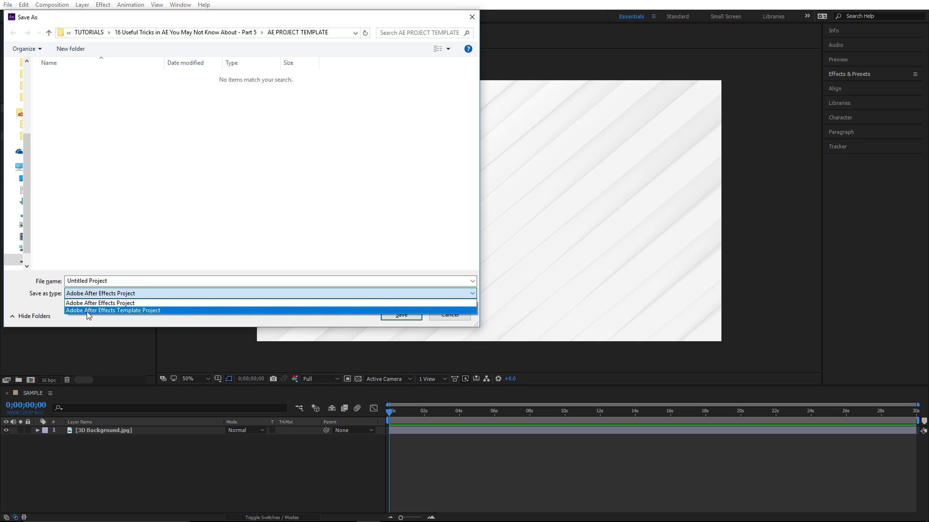
click(140, 311)
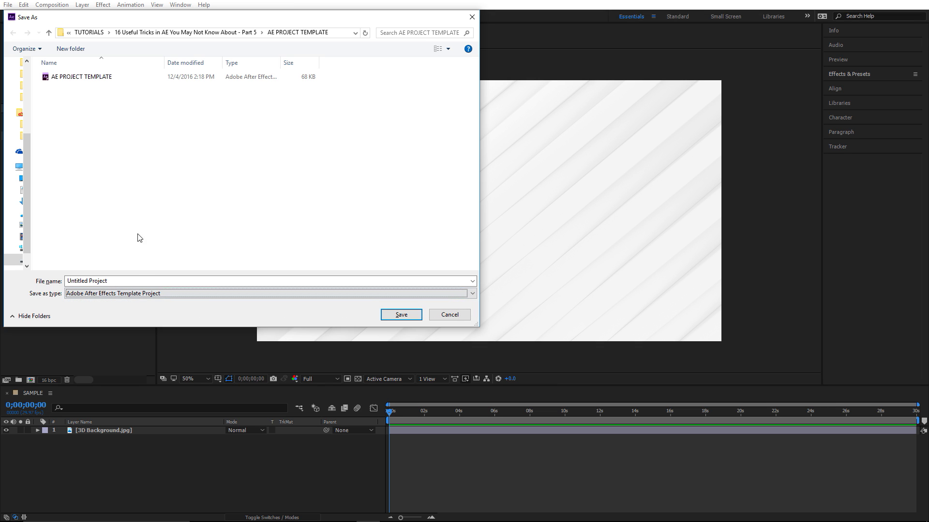
click(104, 78)
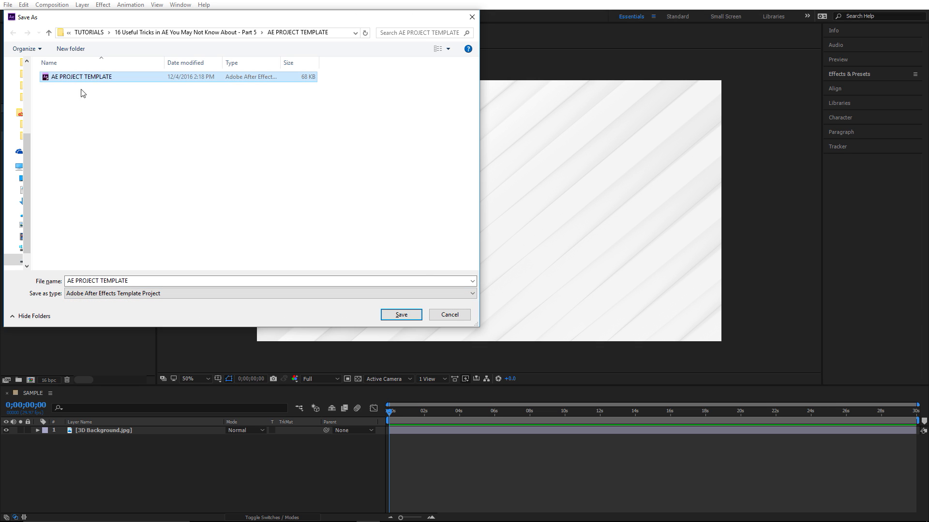
click(401, 314)
click(487, 265)
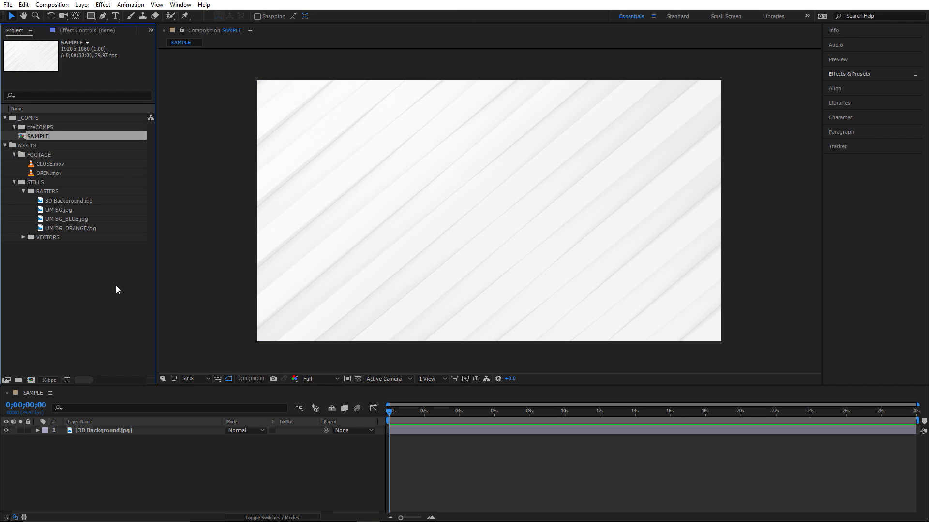
click(94, 316)
click(173, 464)
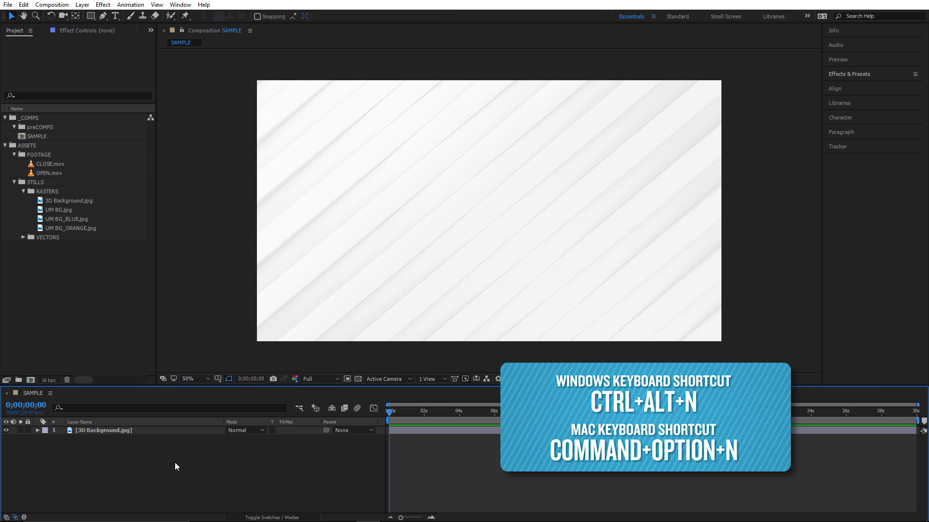
Start a new project and set the preferences so that new projects load the AE PROJECT TEMPLATE file
key(ctrl+alt+n)
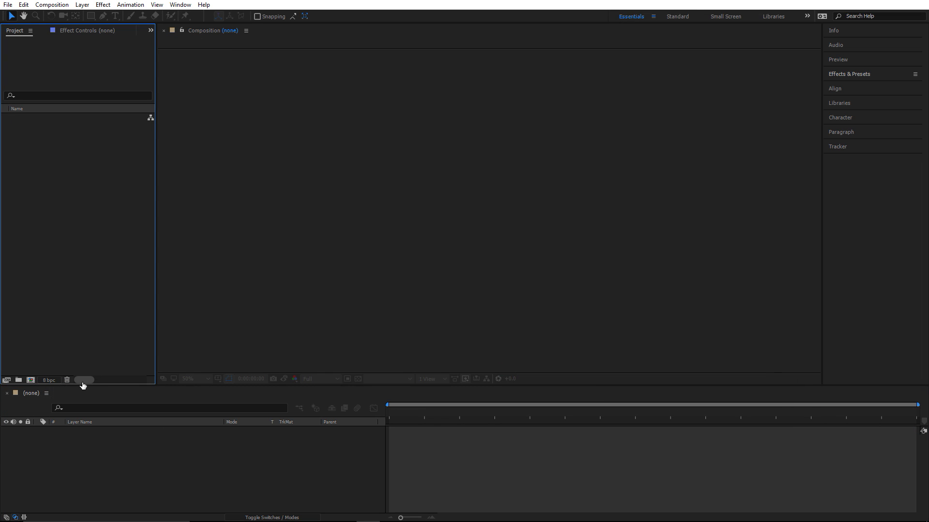
click(23, 6)
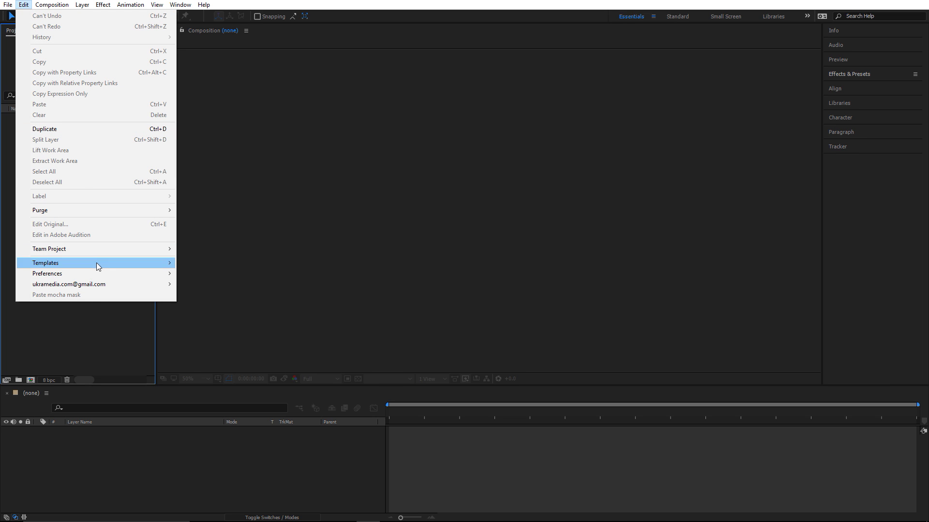
mouse_move(96, 274)
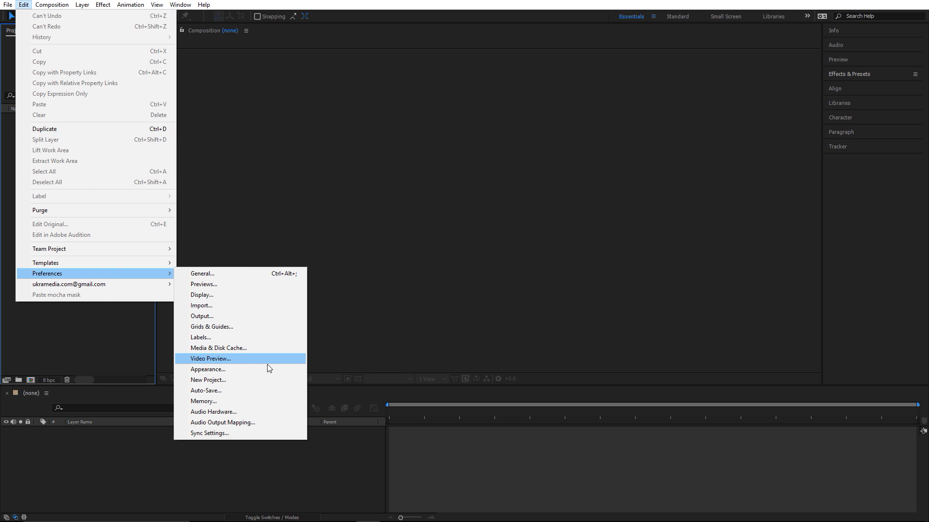
click(232, 381)
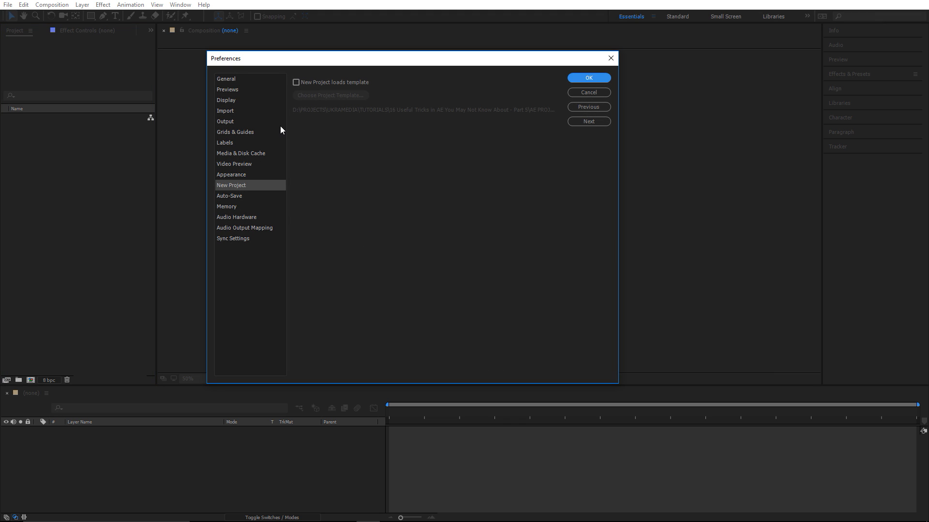
click(296, 83)
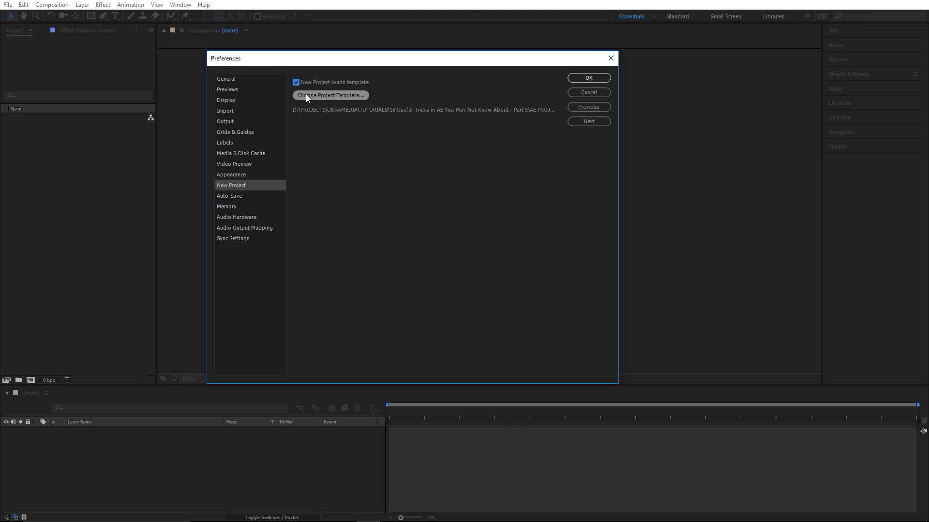
click(307, 95)
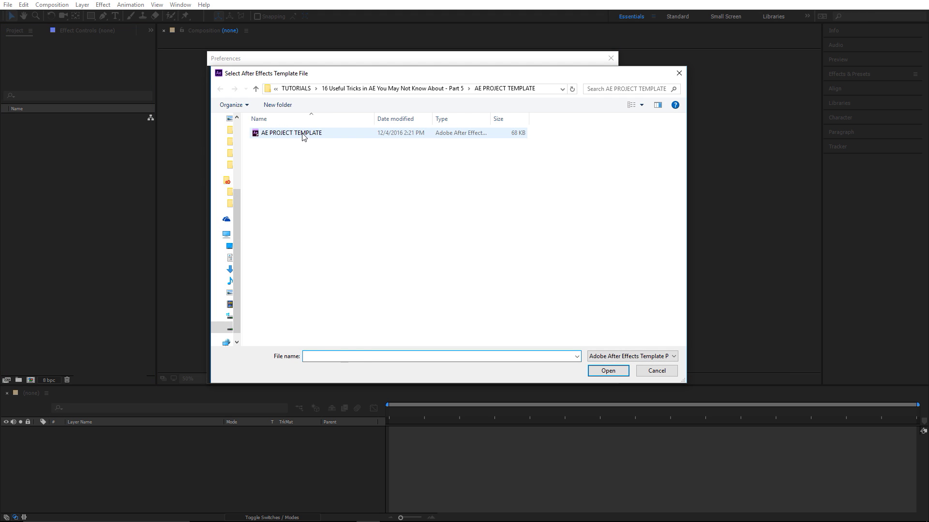
click(303, 135)
click(608, 370)
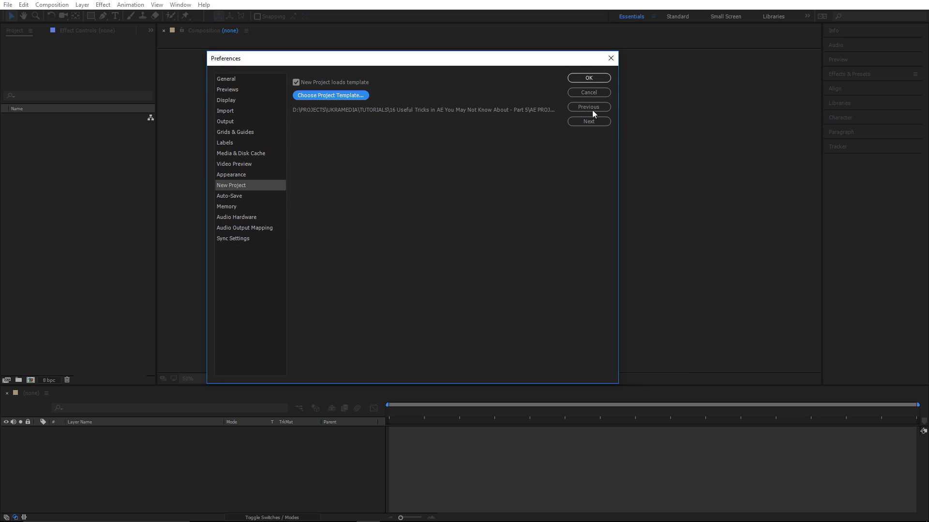
click(589, 78)
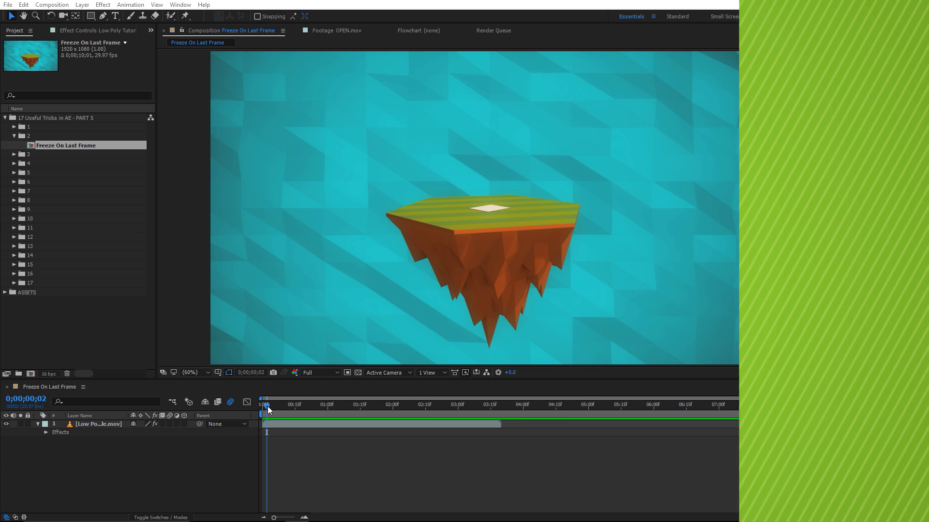
Try time remapping the Low Poly clip and extending its layer to the composition's end, and undo both changes
drag(268, 406, 484, 410)
click(487, 427)
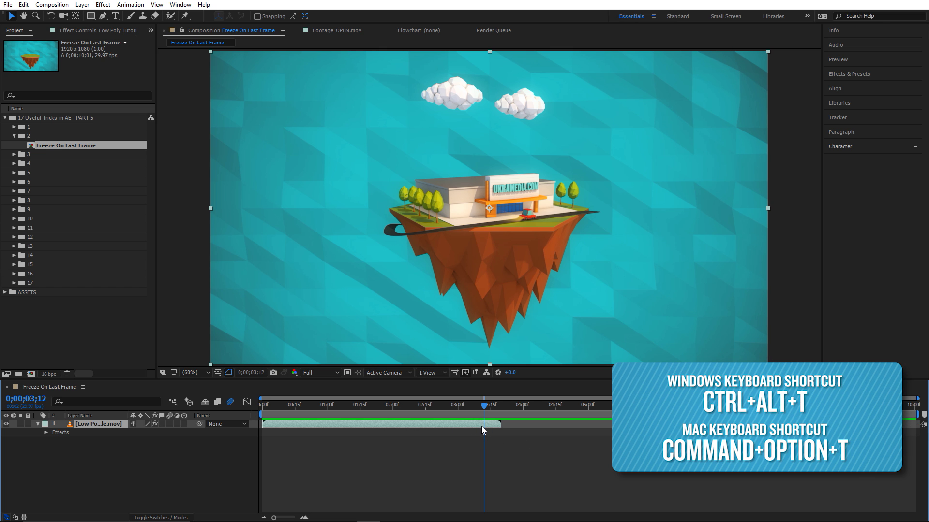
key(ctrl+alt+t)
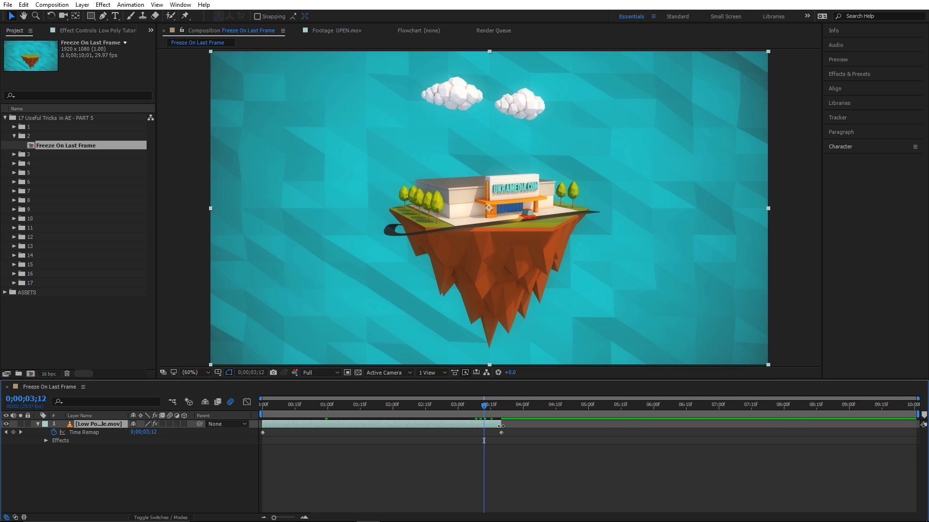
drag(501, 426, 489, 408)
click(862, 408)
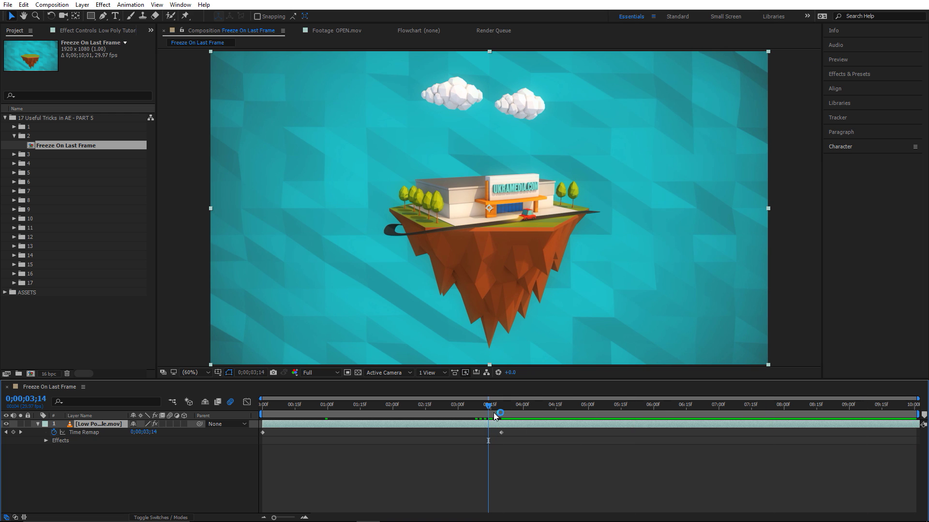
key(ctrl+z)
key(ctrl+z)
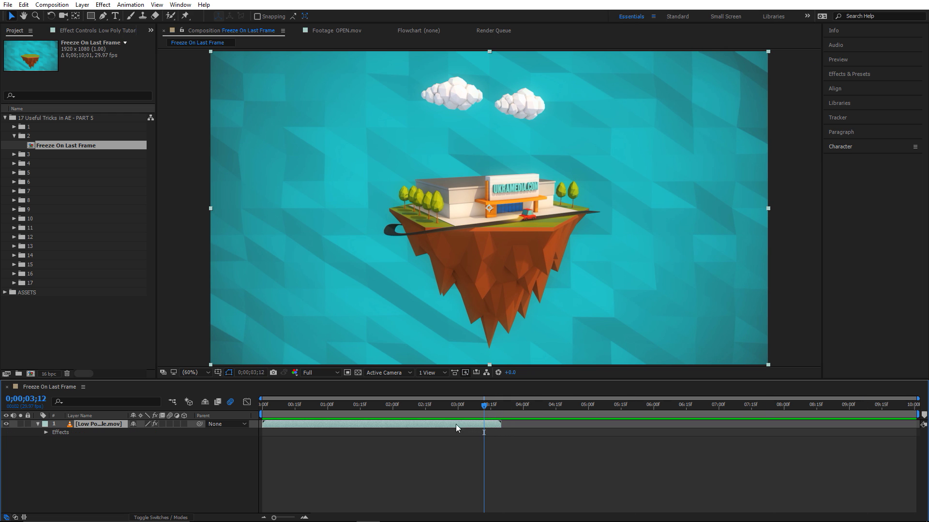
Apply Freeze On Last Frame to the Low Poly clip and scrub through the held part to the composition's end
right_click(483, 428)
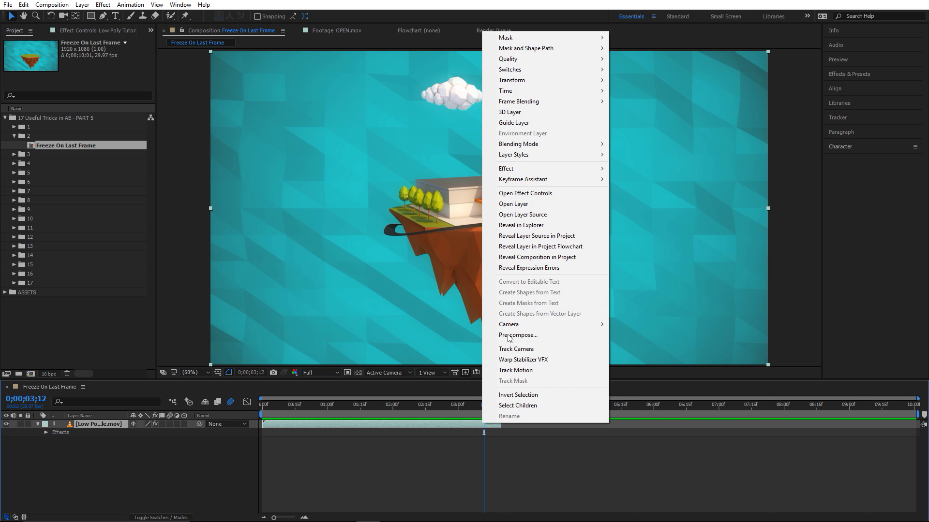
mouse_move(513, 92)
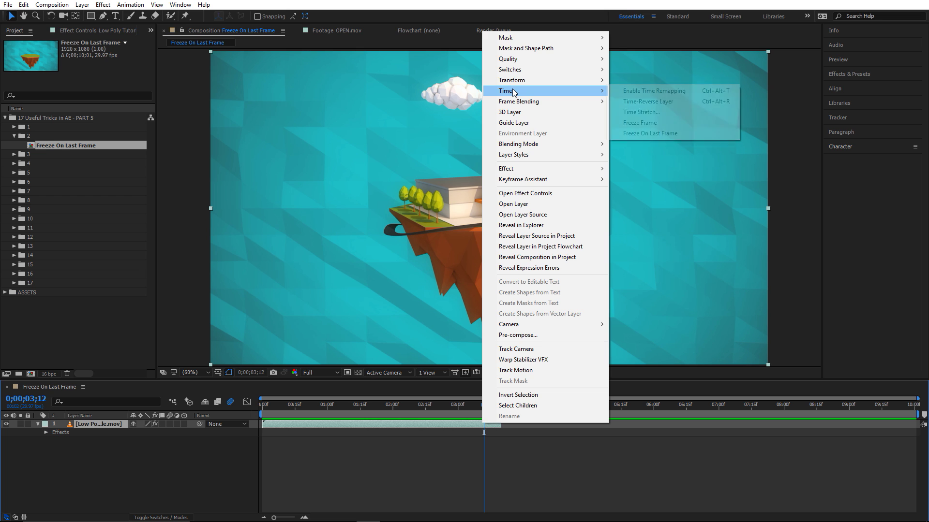
click(662, 133)
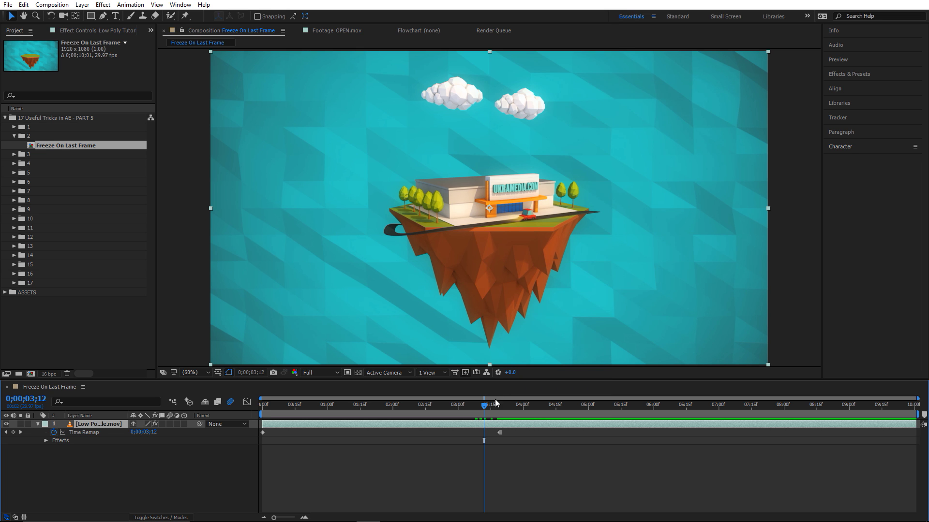
drag(499, 408, 912, 419)
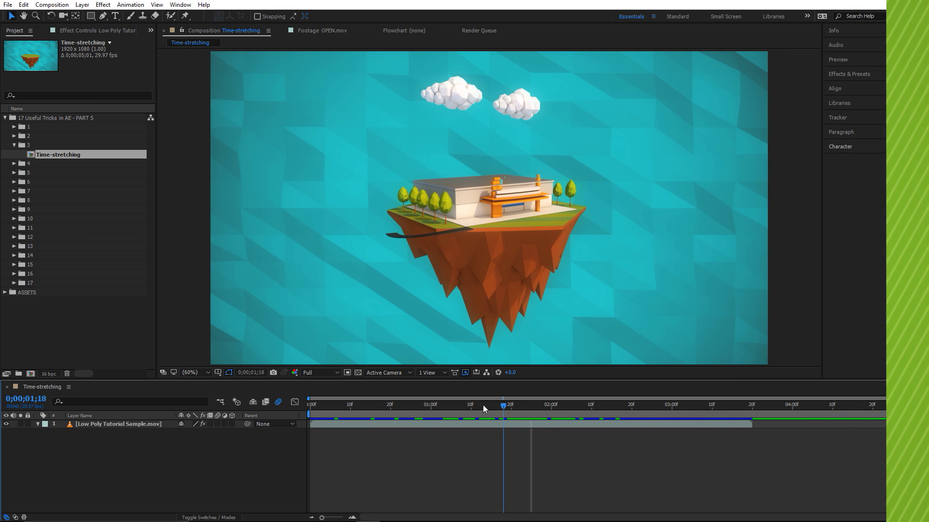
Try speeding up the Low Poly Tutorial Sample clip by time remapping it with the end keyframe at about 2 seconds, and preview it
drag(482, 405, 507, 423)
click(507, 424)
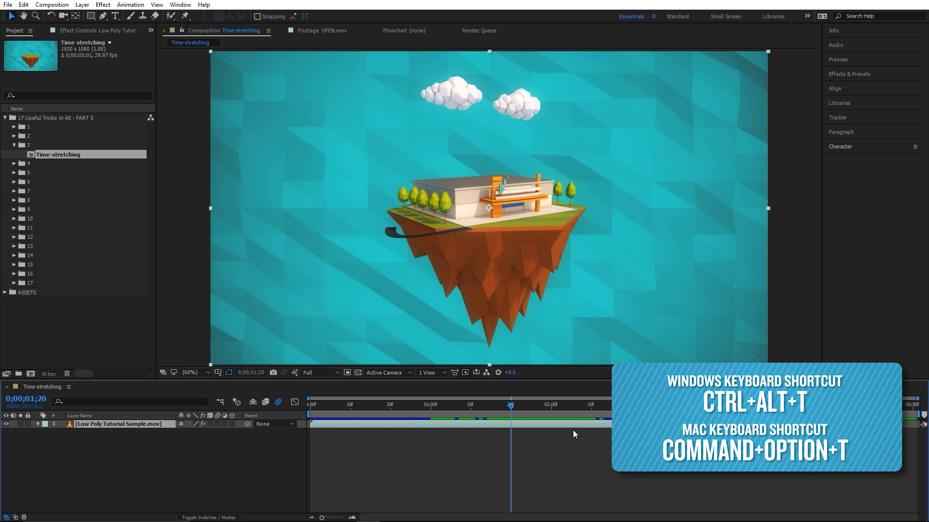
key(ctrl+alt+t)
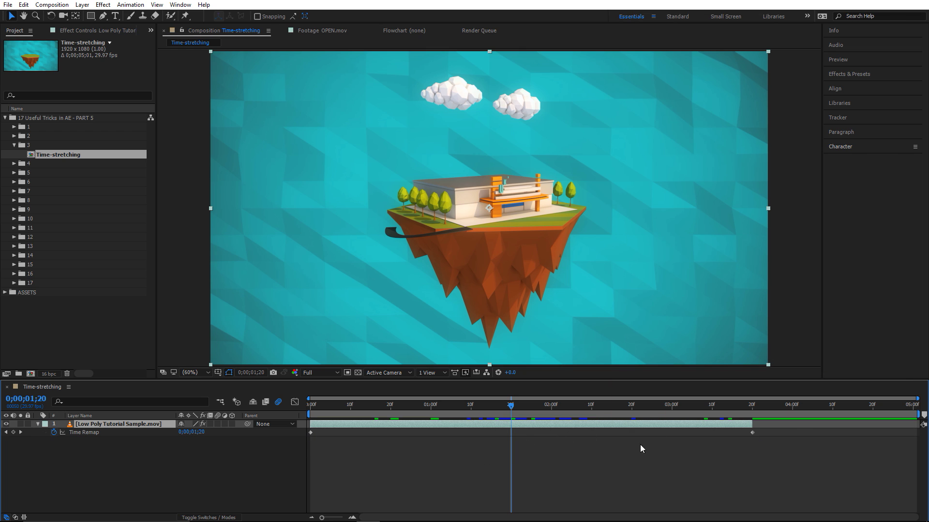
drag(752, 434, 542, 433)
drag(424, 404, 483, 416)
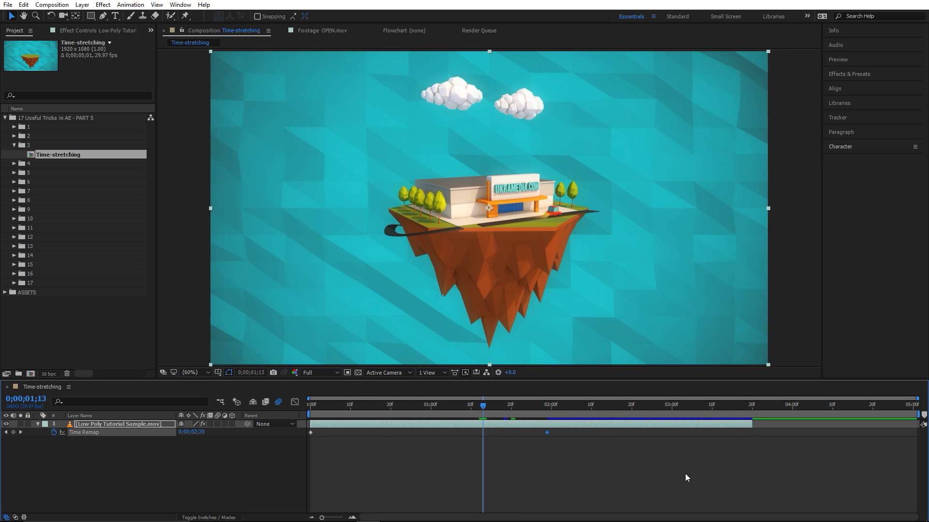
key(space)
key(space)
key(u)
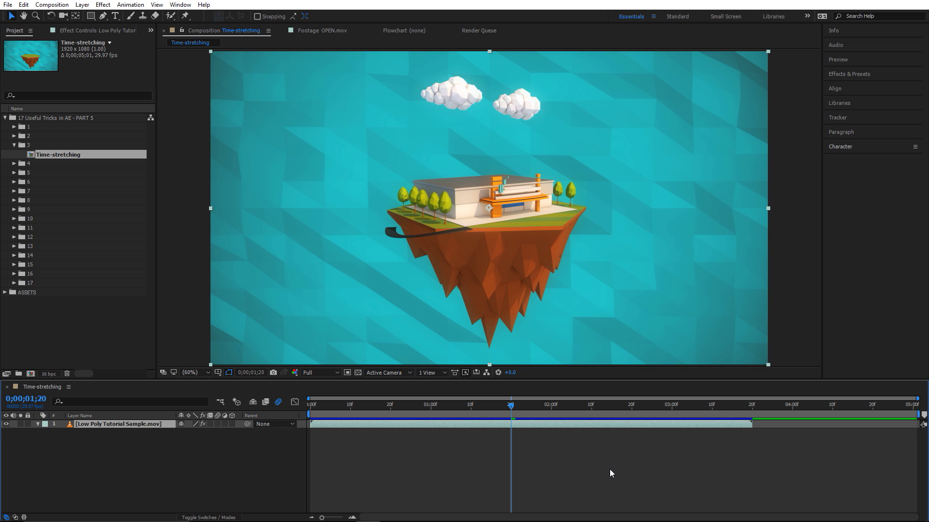
Show the layer's in, out, duration and stretch values and set the clip's stretch to 80%
click(24, 518)
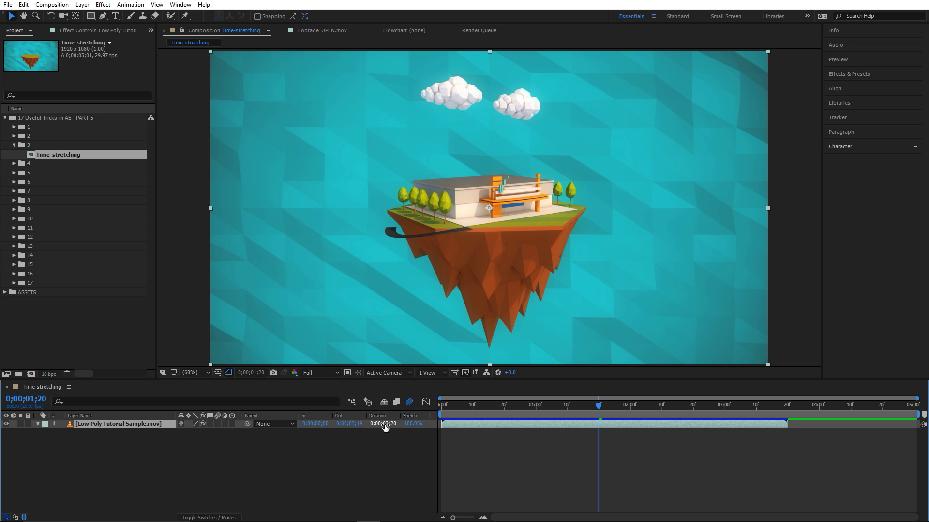
drag(412, 429, 391, 426)
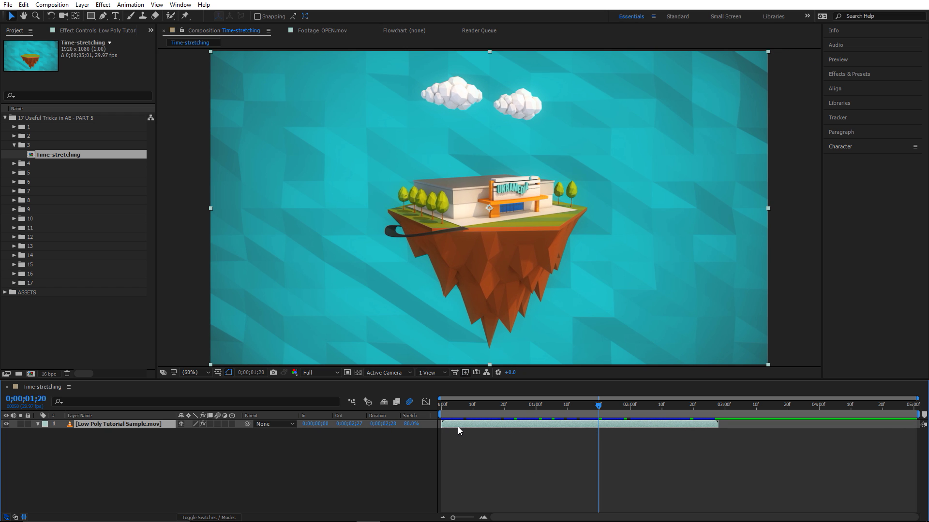
Set the Low Poly clip's time stretch to hold the Current Frame in place and reduce its stretch to 66%
click(412, 425)
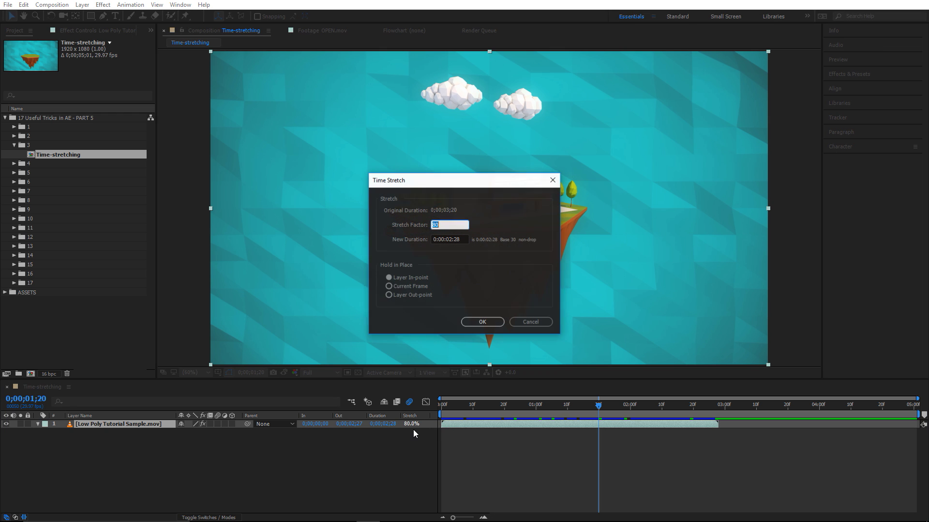
click(390, 287)
click(473, 322)
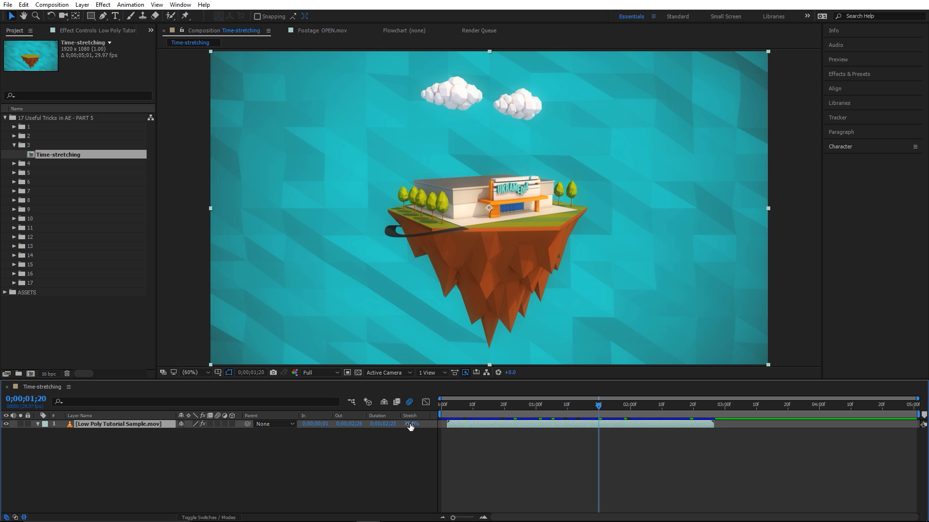
drag(410, 426, 404, 428)
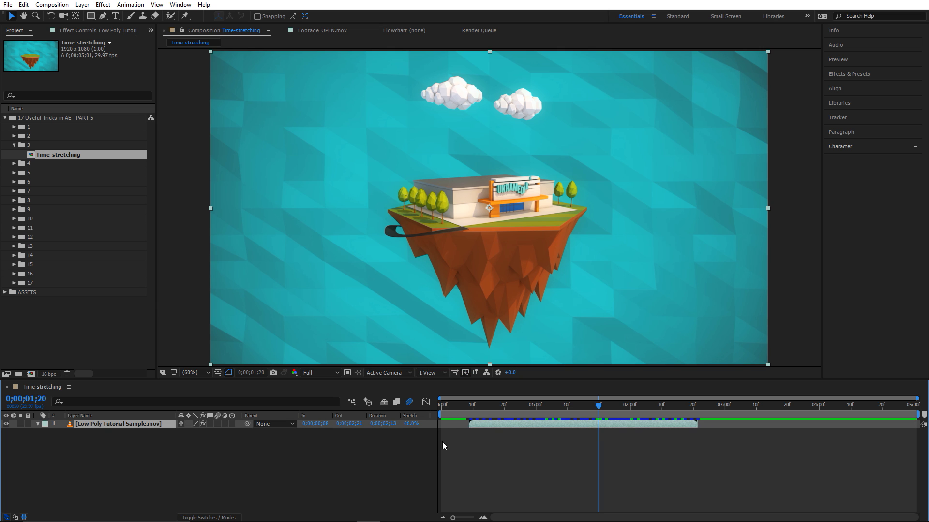
Switch the time stretch's Hold in Place option to Layer Out-point and try adjusting the clip's stretch value
click(408, 424)
click(388, 295)
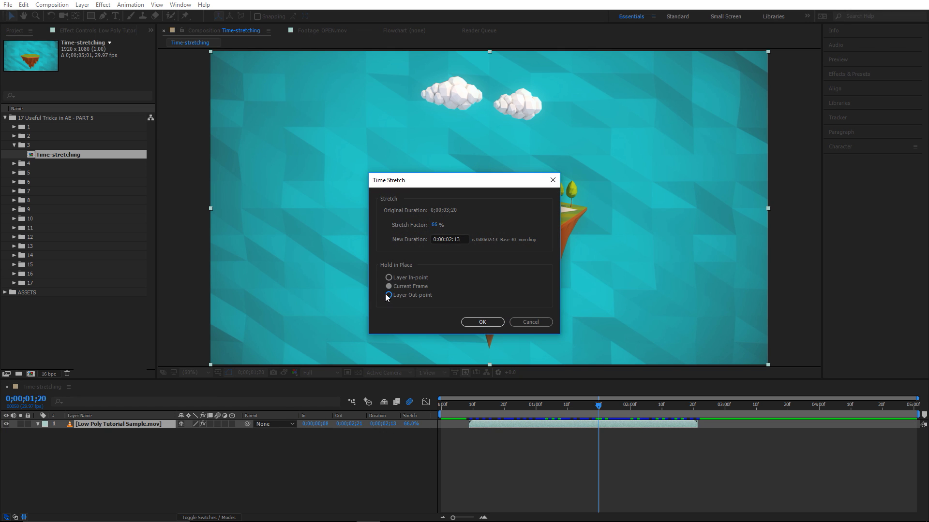
click(483, 322)
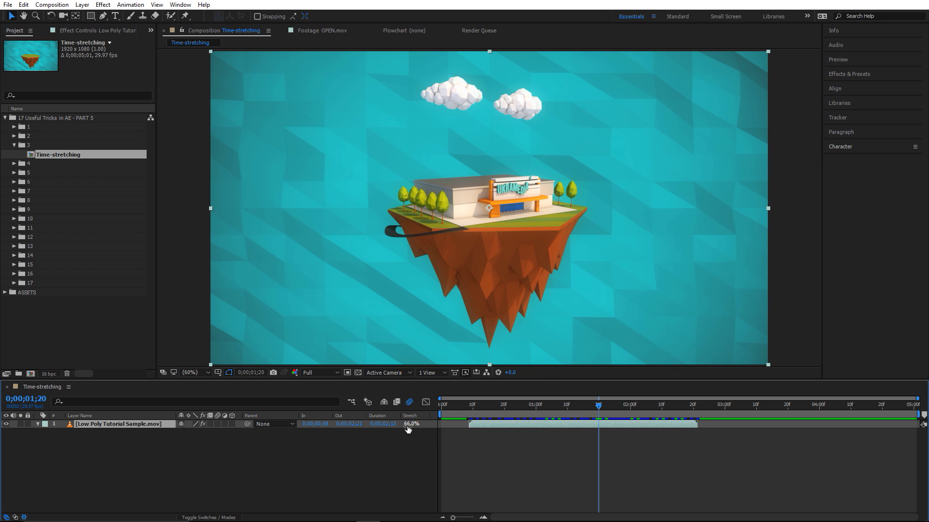
drag(411, 424, 407, 424)
Undo all stretch changes made to the Low Poly clip and deselect the layer
key(ctrl+z)
key(ctrl+z)
key(ctrl+z)
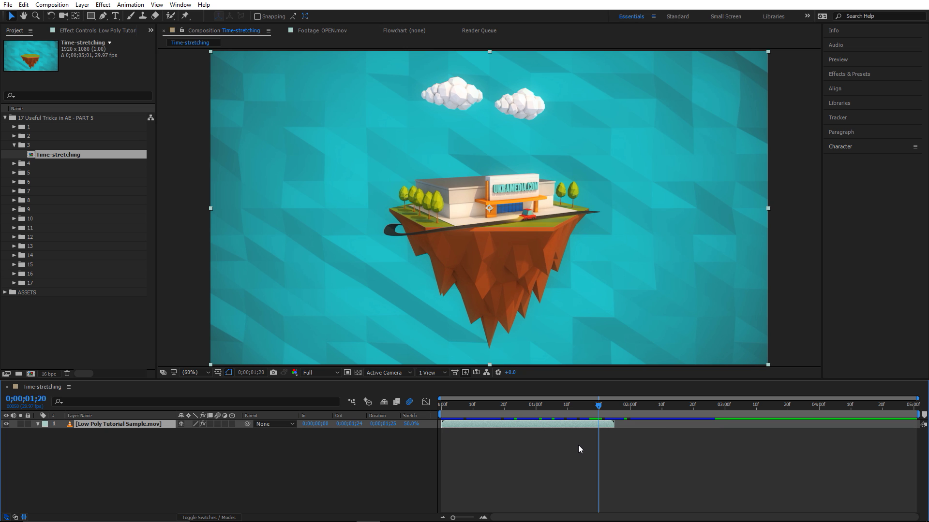
key(ctrl+z)
click(517, 447)
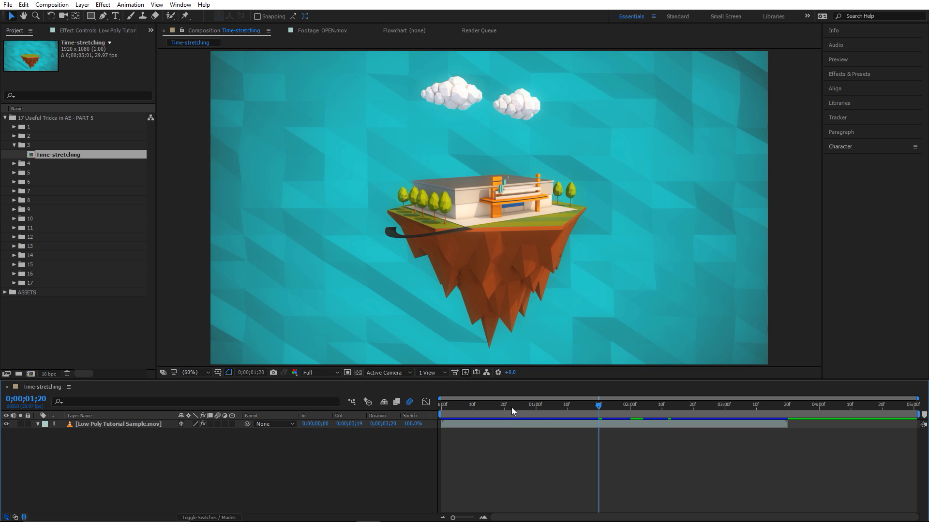
Stretch the Low Poly clip so its in-point lands at 0;00;00;19 and its out-point at 0;00;02;27
click(501, 408)
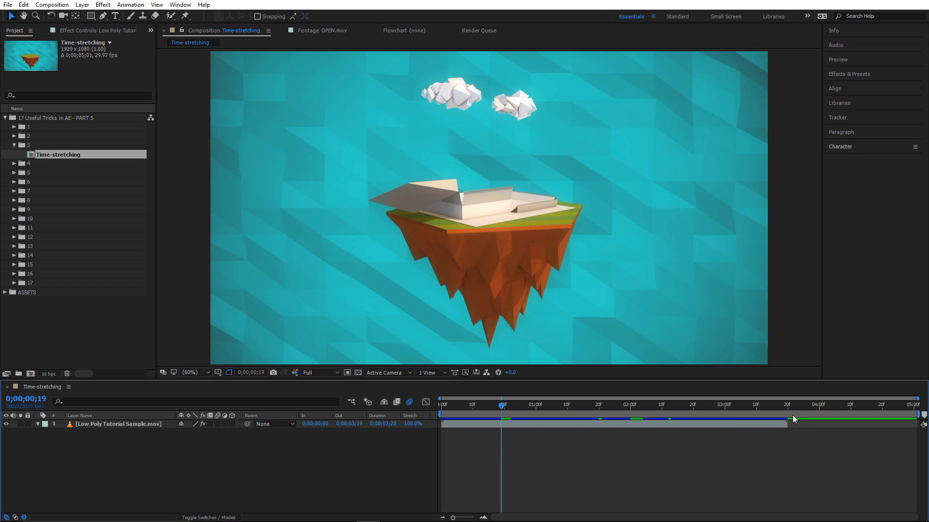
click(747, 424)
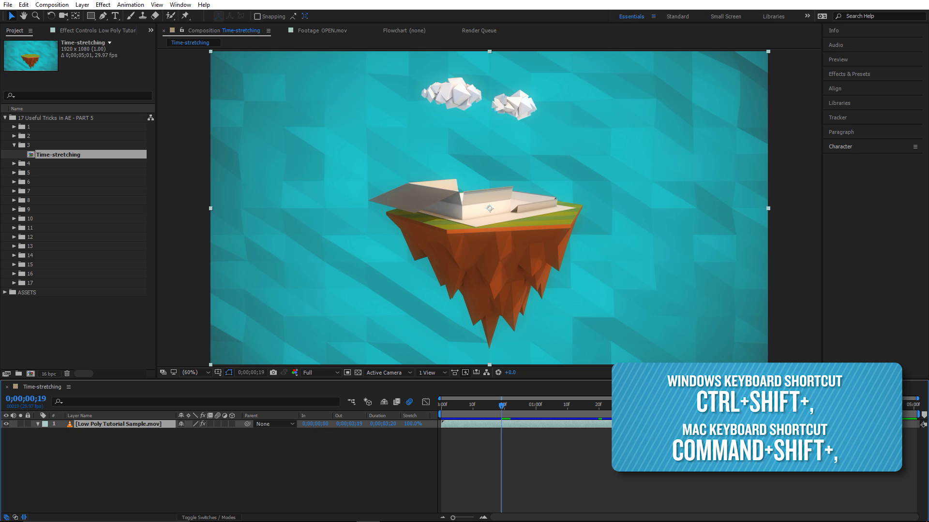
key(ctrl+shift+comma)
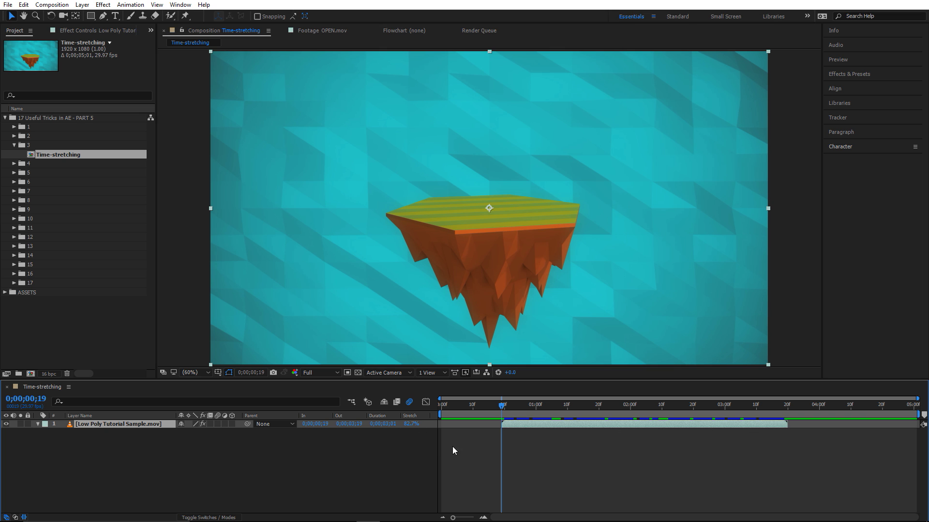
drag(506, 408, 715, 414)
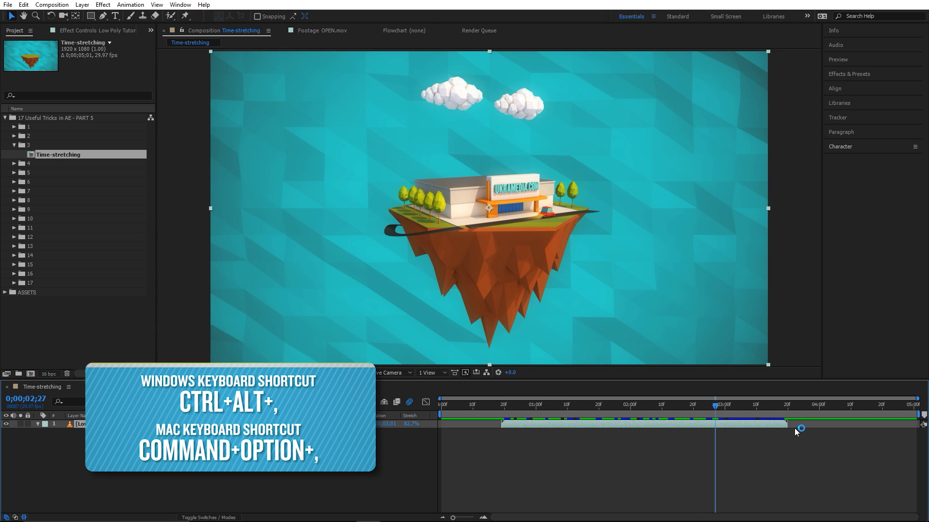
key(ctrl+alt+comma)
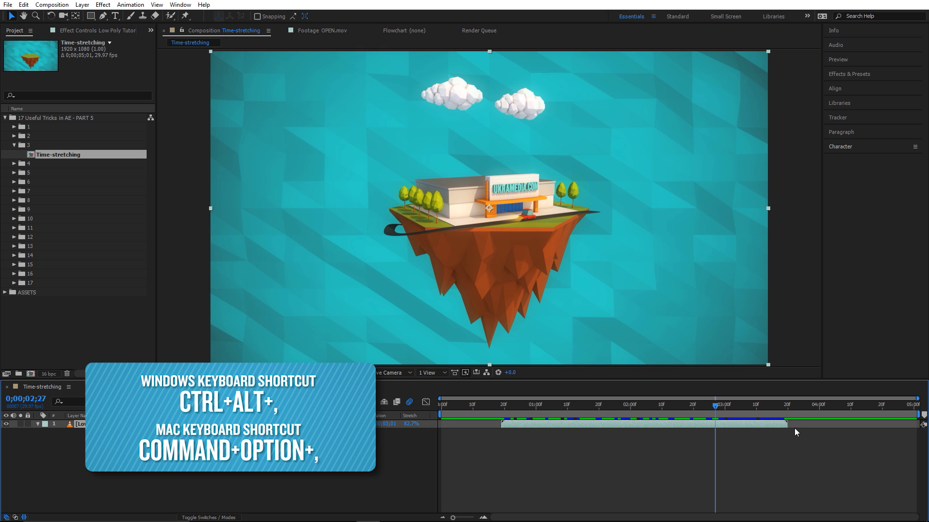
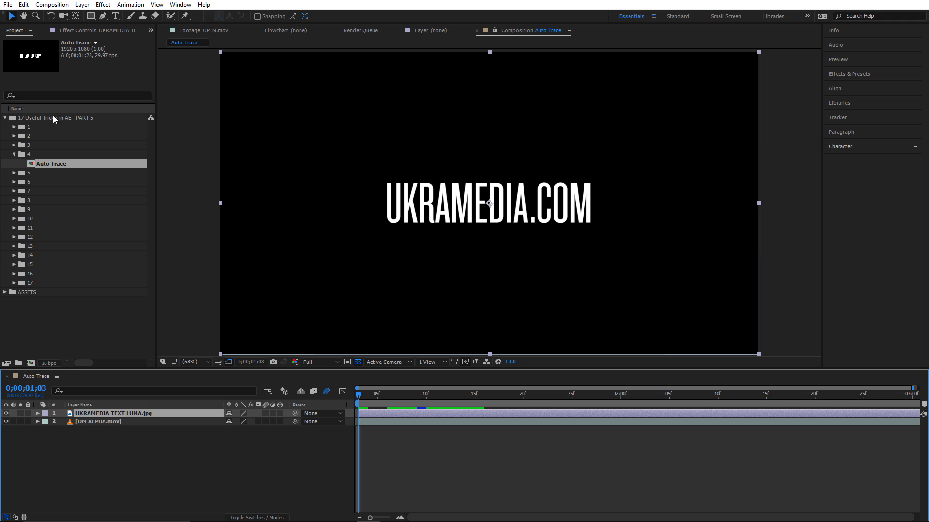
Auto-trace the current frame of UKRAMEDIA TEXT LUMA.jpg onto a new layer, comparing the Alpha channel before using Luminance
click(82, 5)
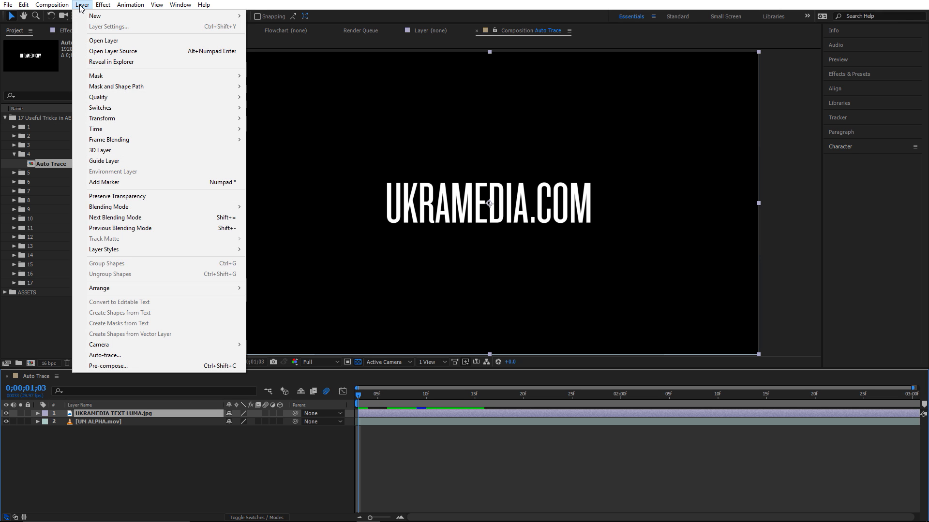
click(126, 355)
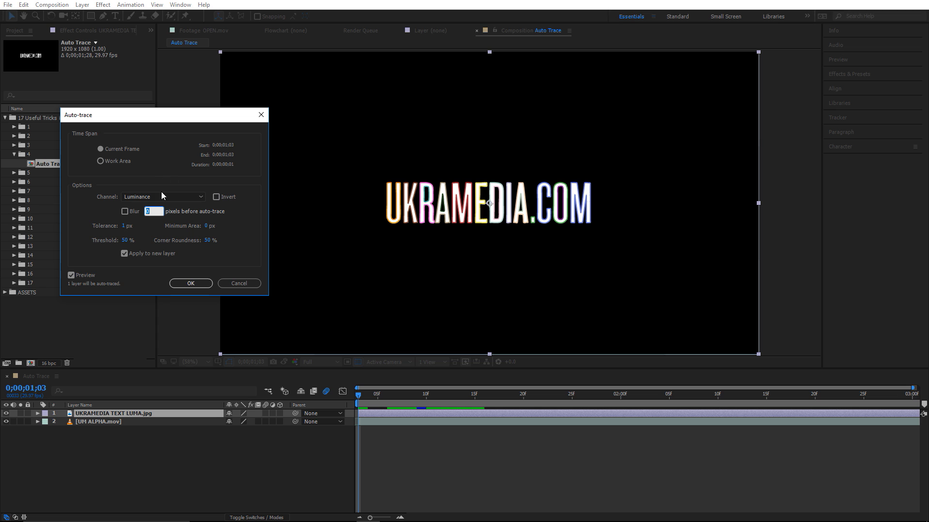
click(133, 196)
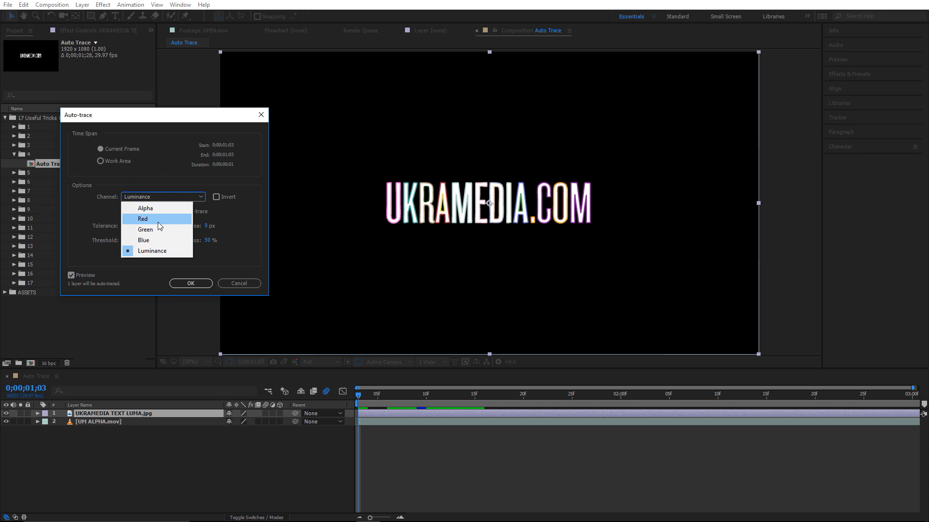
click(152, 210)
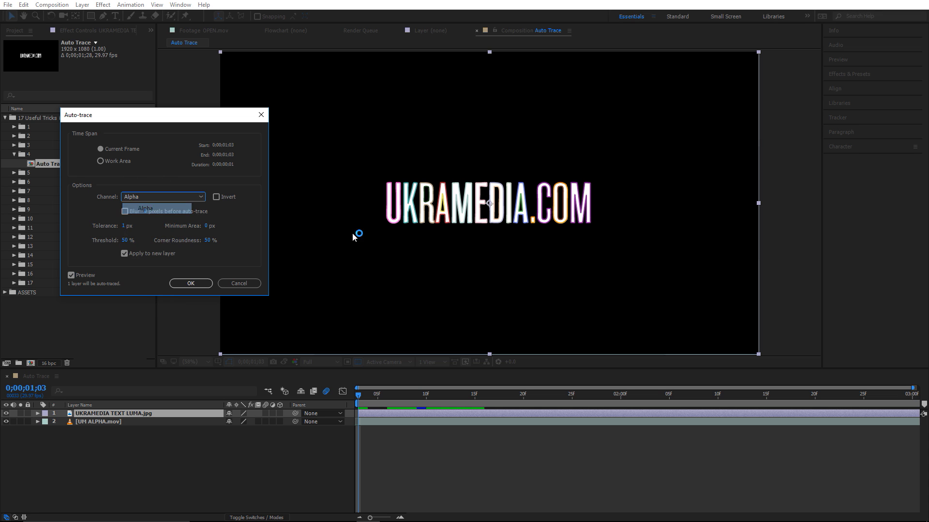
click(169, 195)
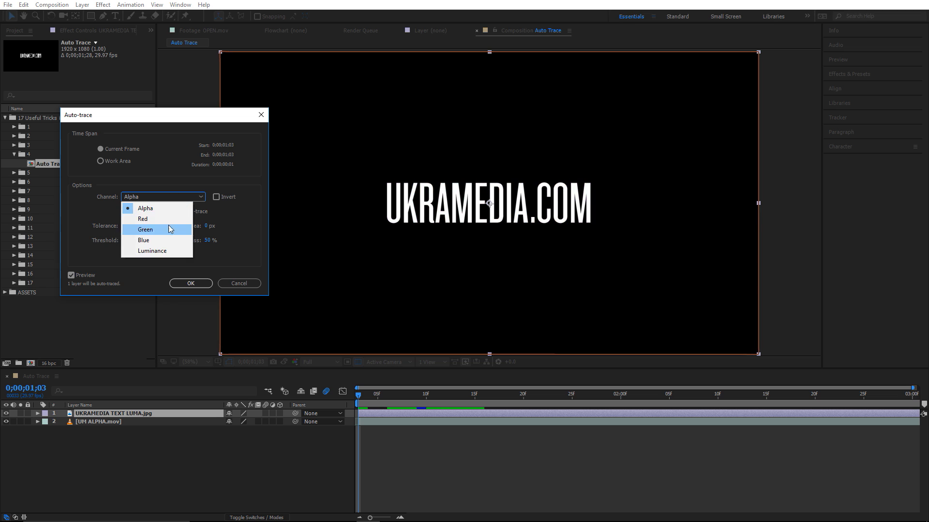
click(152, 252)
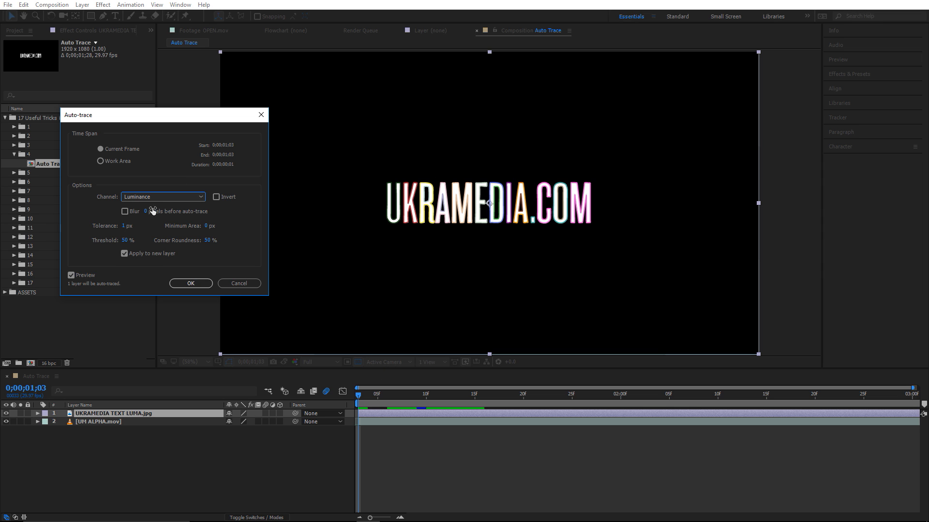
click(201, 283)
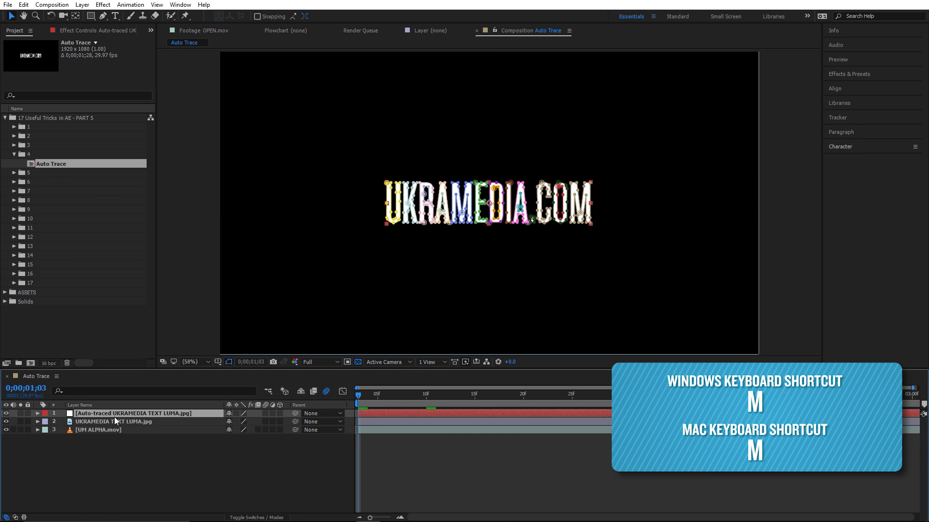
Reveal and collapse the auto-traced text layer's mask paths, and hide both that layer and UKRAMEDIA TEXT LUMA.jpg
key(m)
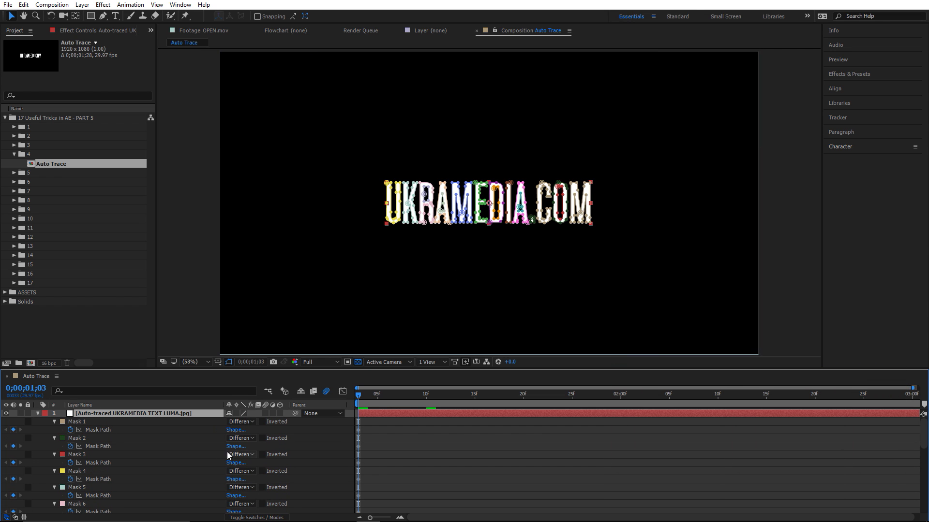
click(38, 413)
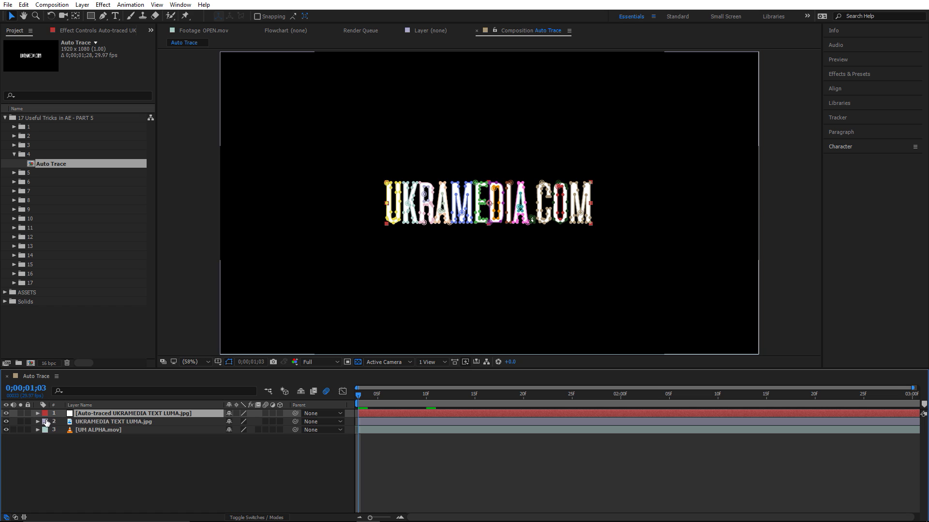
click(7, 414)
click(77, 422)
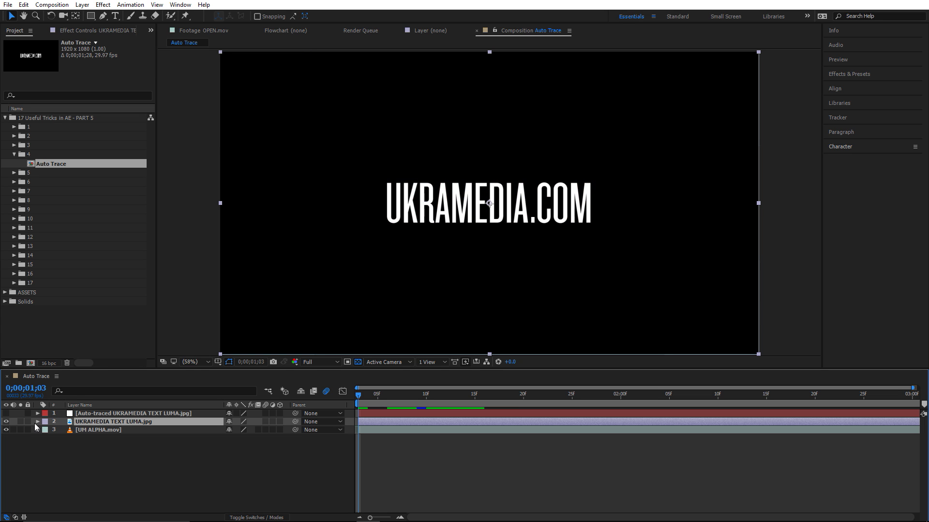
click(6, 422)
Select the UM ALPHA.mov layer and go through its logo animation between 0;00;01;08 and 0;00;01;13
click(121, 430)
mouse_move(396, 395)
mouse_down()
mouse_move(475, 396)
mouse_move(408, 398)
mouse_up()
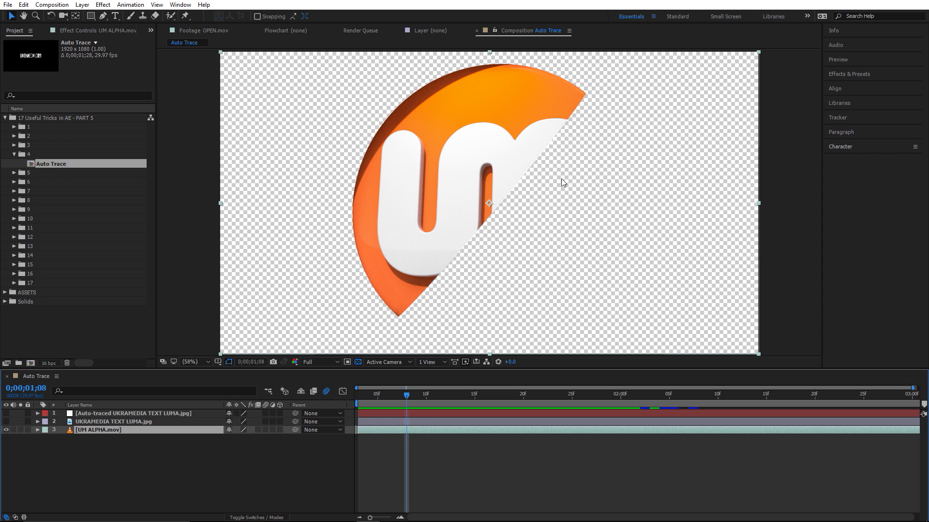
key(Page_Down)
key(Page_Down)
key(Page_Down)
key(Page_Down)
key(Page_Down)
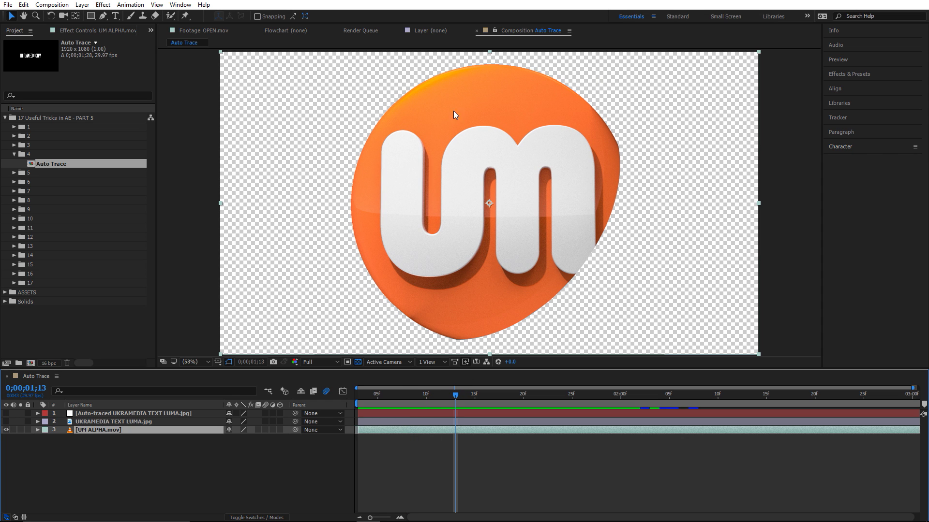
click(443, 396)
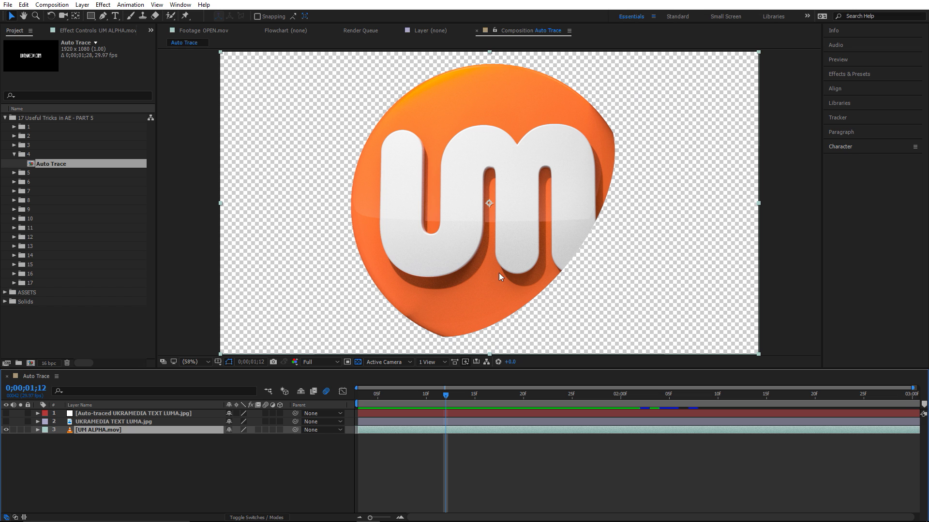
View the UM ALPHA.mov logo's alpha channel, scrub it to 0;00;01;09, and restore the normal color view
alt+click(295, 362)
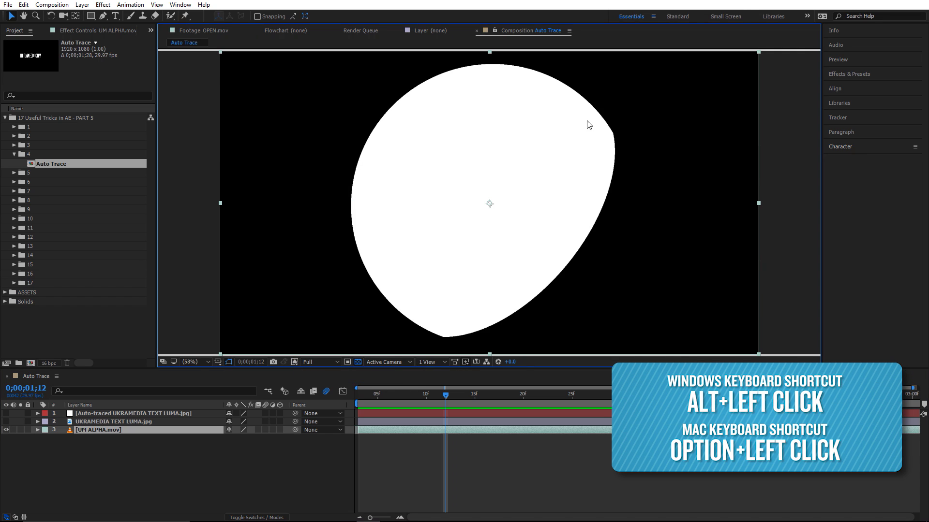
drag(454, 394, 417, 394)
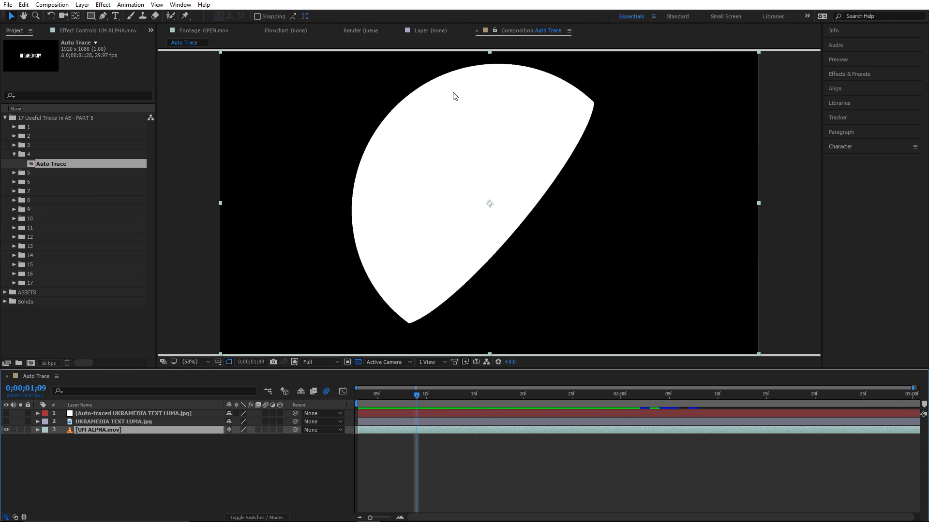
click(295, 363)
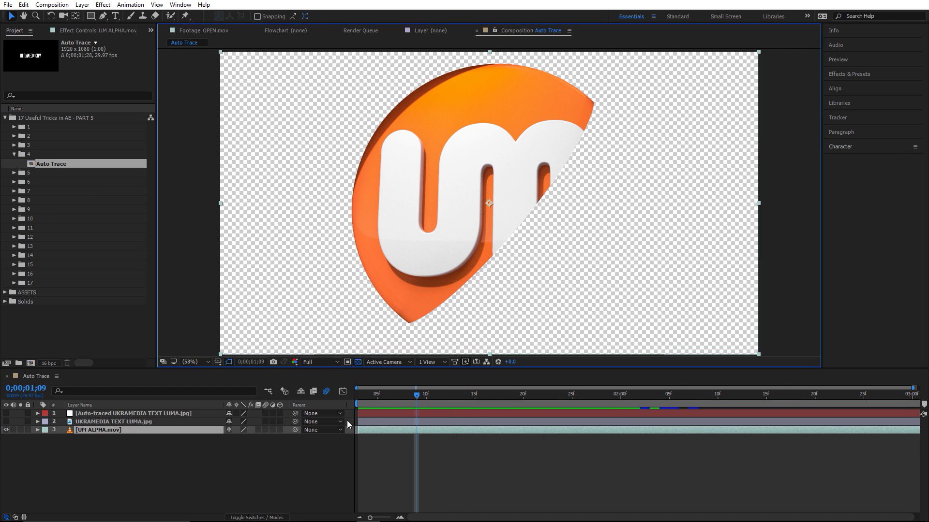
Auto-trace UM ALPHA.mov onto a new layer using the Alpha channel over the Work Area, and scrub the result to 0;00;01;20
click(187, 462)
click(111, 430)
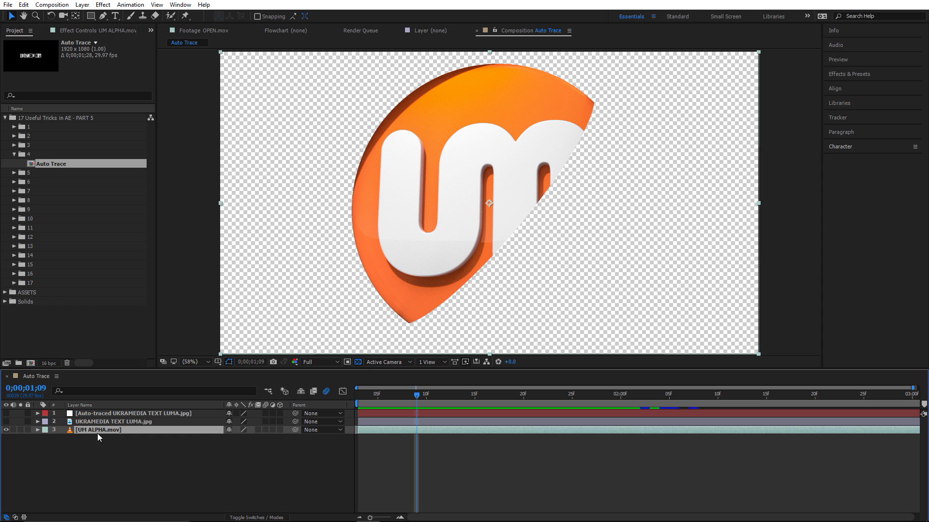
click(82, 5)
click(139, 355)
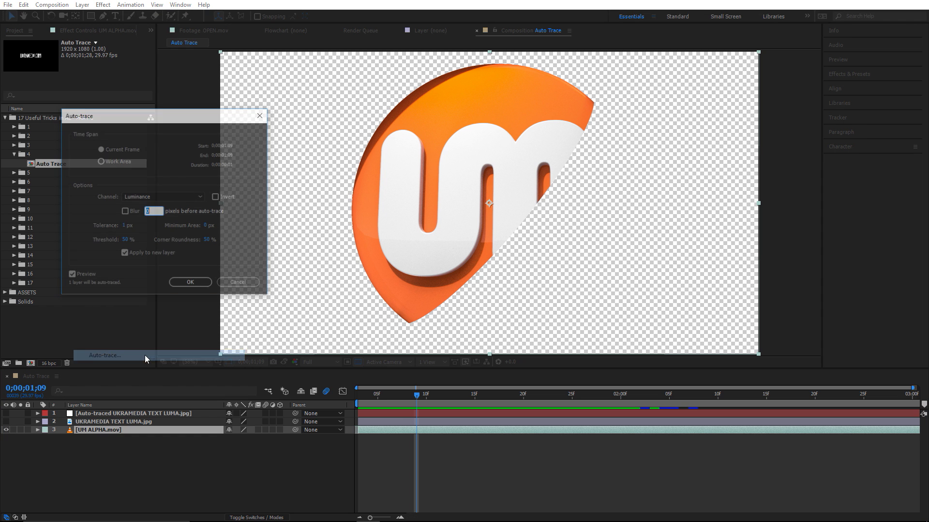
click(135, 196)
click(148, 210)
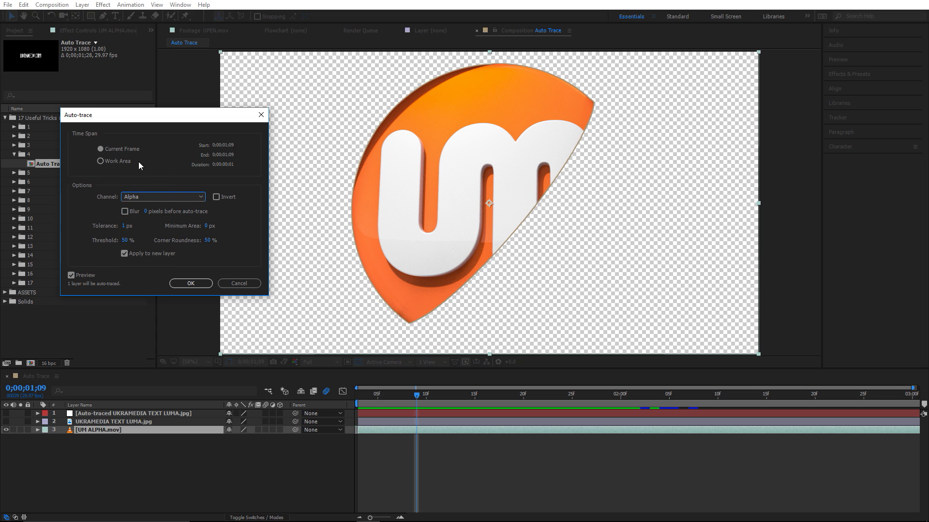
click(100, 161)
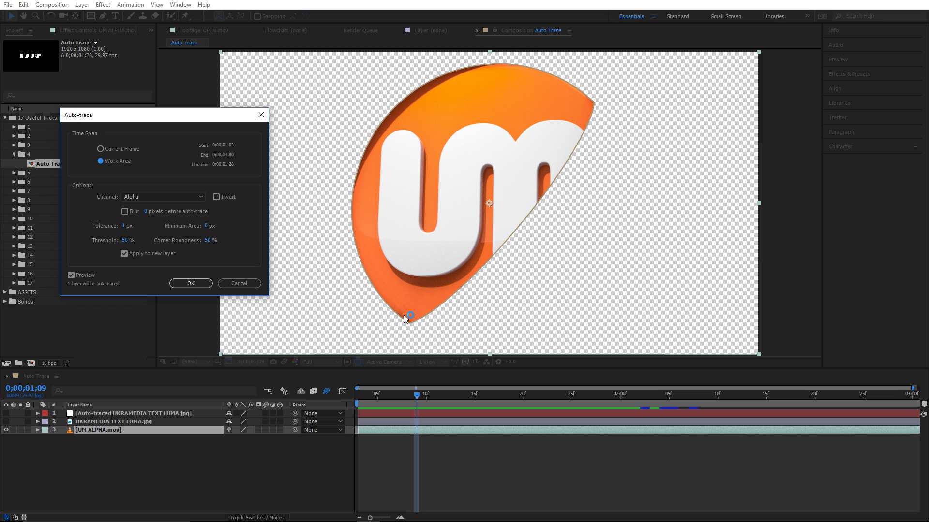
click(195, 285)
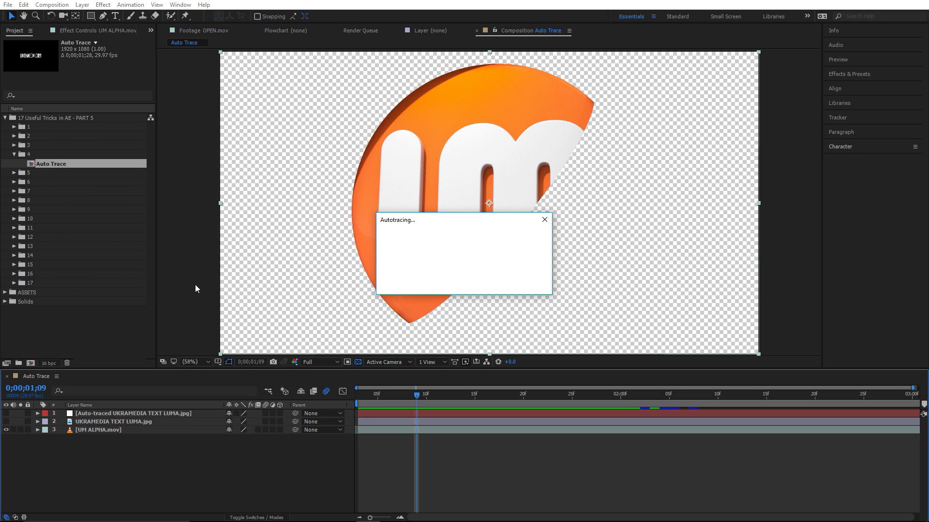
drag(419, 397, 523, 401)
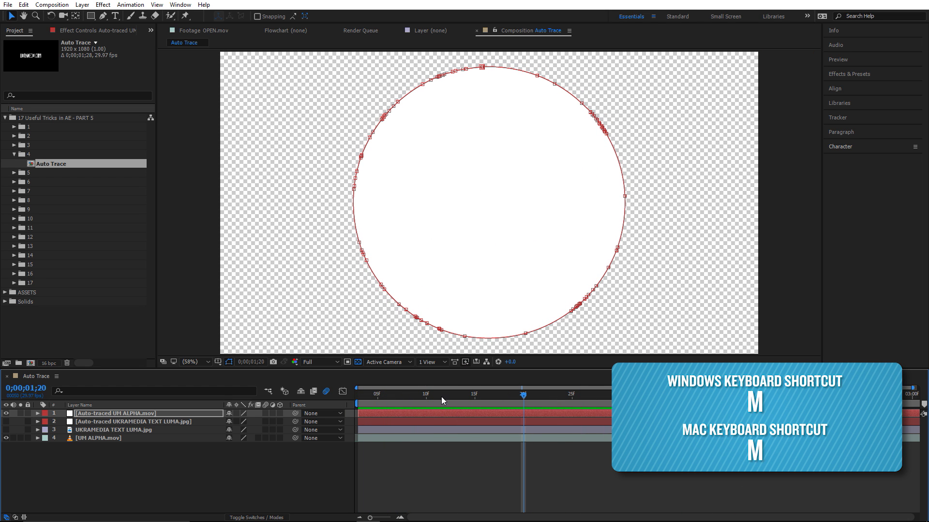
Reveal the mask paths of the Auto-traced UM ALPHA.mov layer and scrub through its traced animation
key(m)
drag(419, 398, 545, 399)
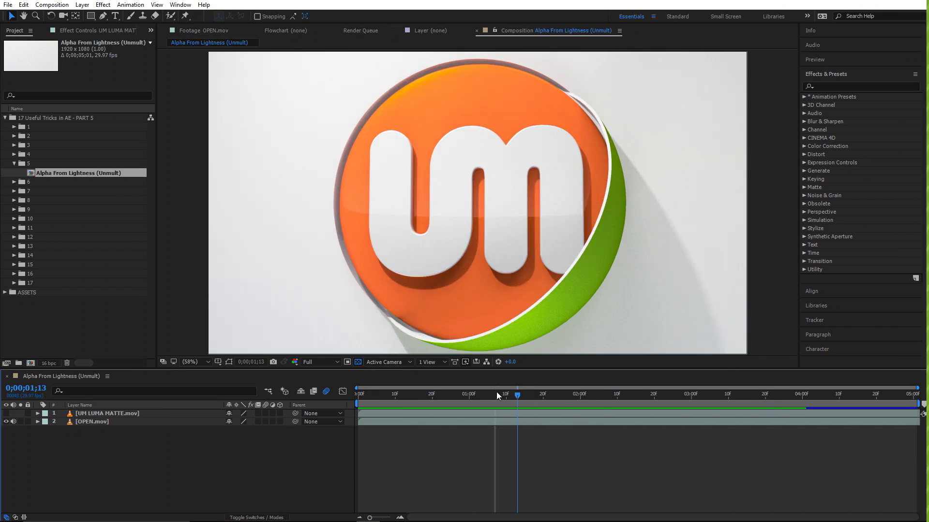
Compare OPEN.mov with the UM LUMA MATTE.mov layer while scrubbing to 0;00;01;08, leaving the matte layer visible
mouse_move(496, 391)
mouse_down()
mouse_move(602, 397)
mouse_move(506, 393)
mouse_up()
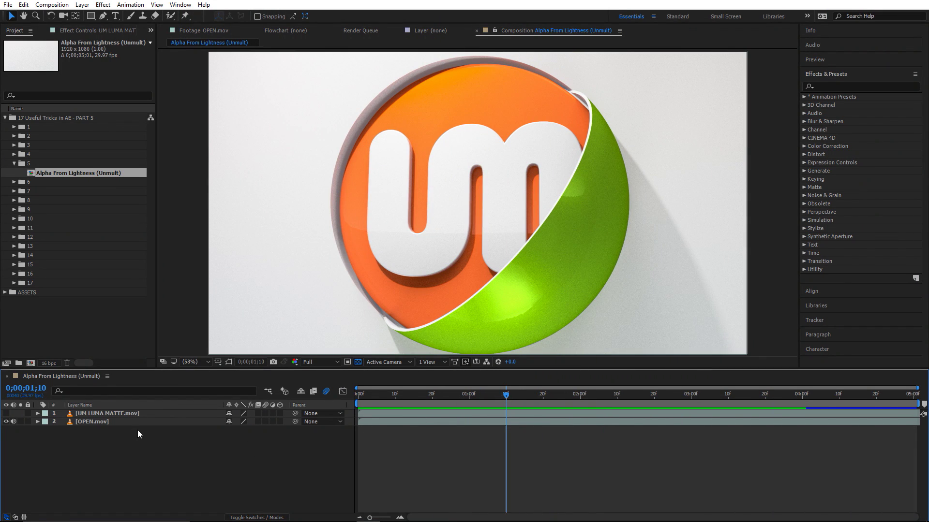
click(131, 415)
click(6, 413)
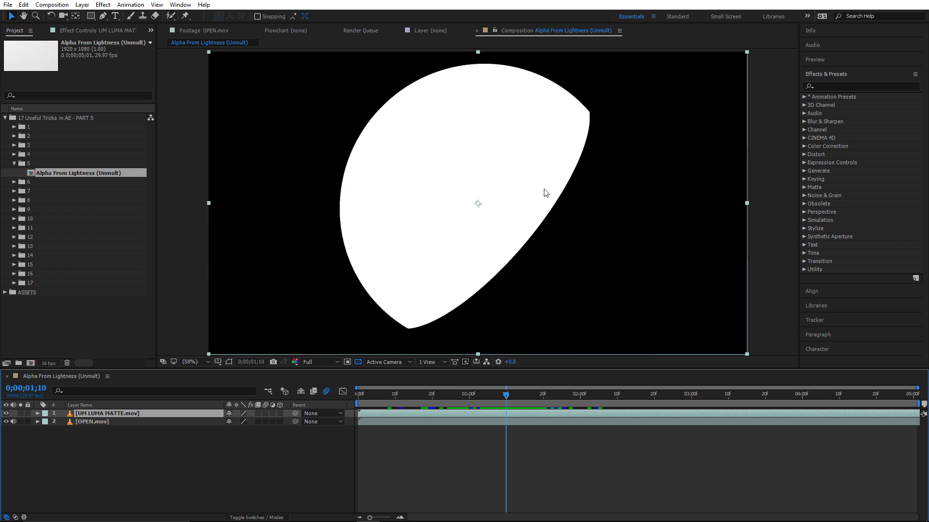
mouse_move(512, 393)
mouse_down()
mouse_move(488, 395)
mouse_move(499, 394)
mouse_up()
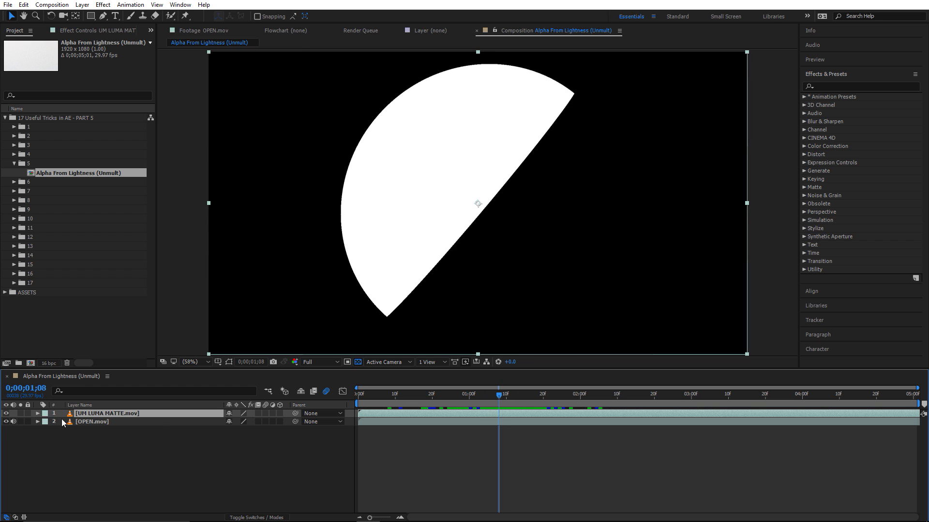
click(6, 413)
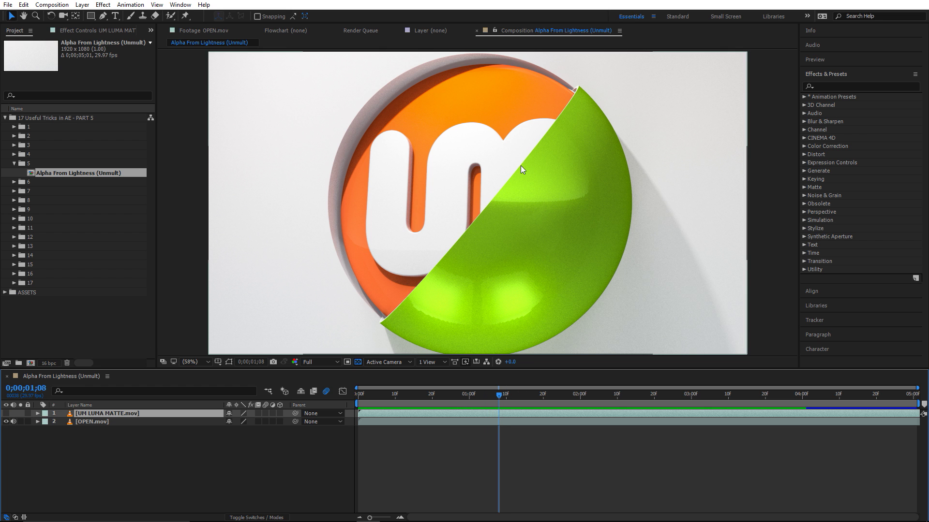
click(6, 413)
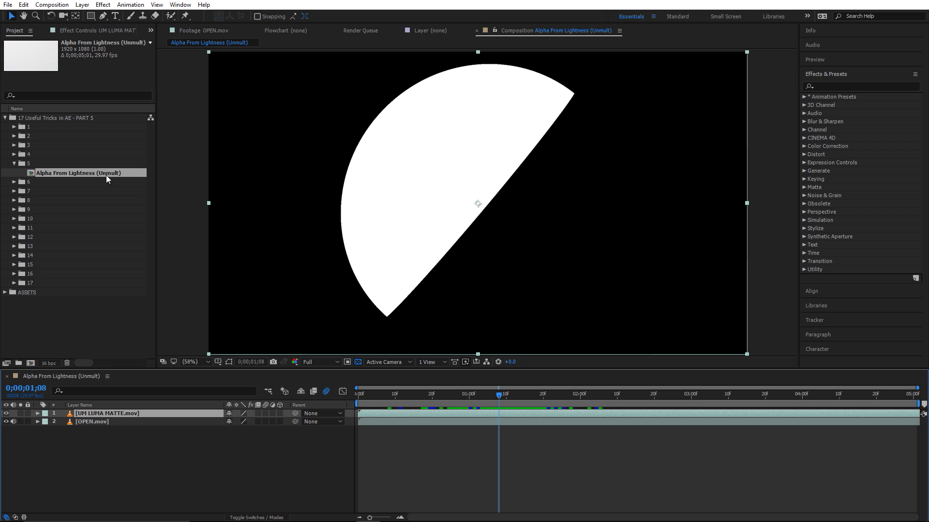
Apply the Alpha From Lightness (Unmult) preset to UM LUMA MATTE.mov and briefly solo the layer to check its transparency
click(844, 88)
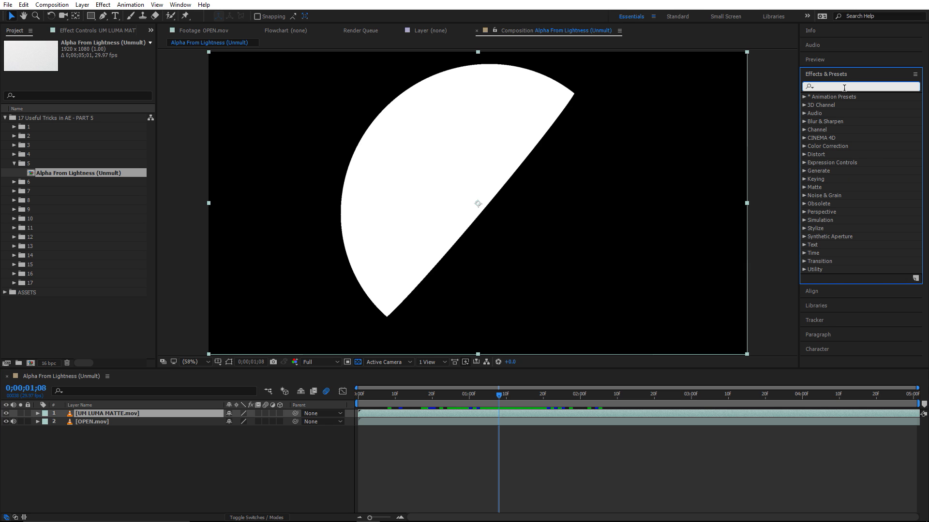
text(unmult)
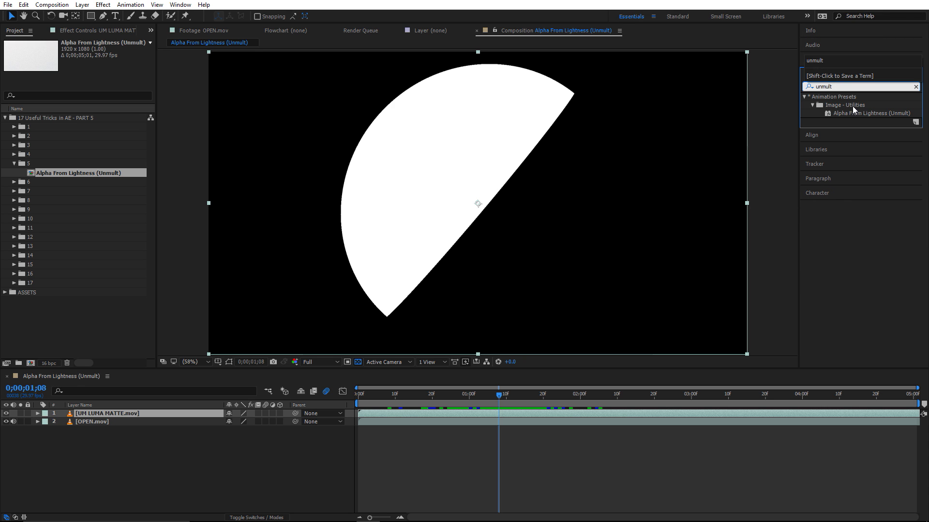
drag(854, 112, 131, 417)
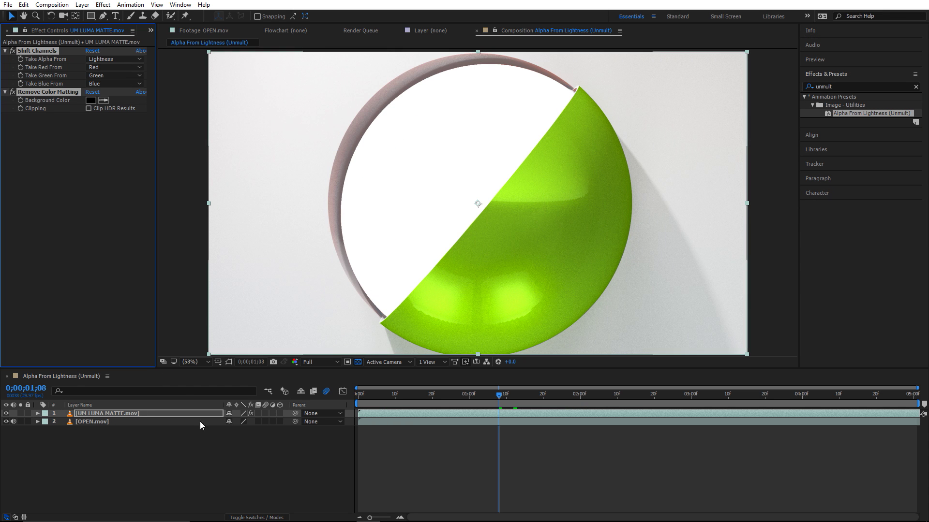
click(21, 414)
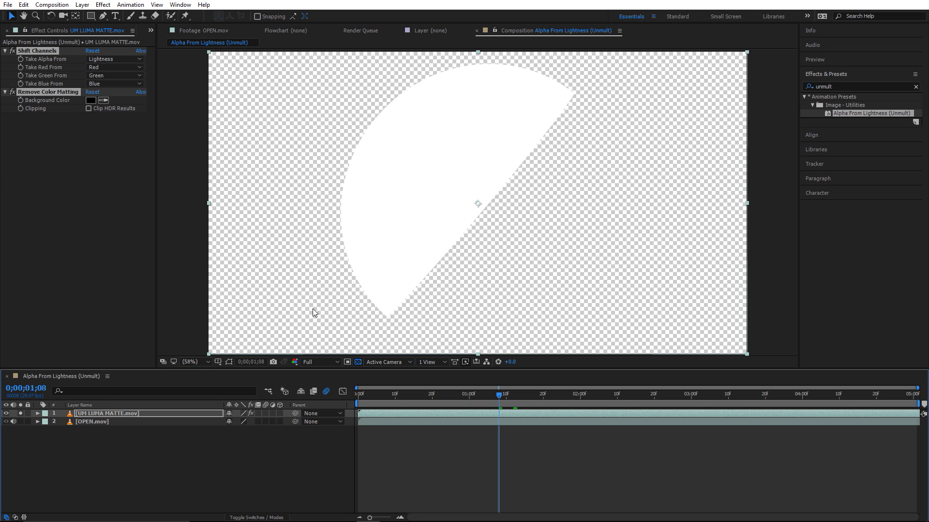
click(20, 414)
Pre-compose UM LUMA MATTE.mov as UM LOGO OBJ BUFF with all attributes moved, and scrub to 0;00;01;06
click(116, 413)
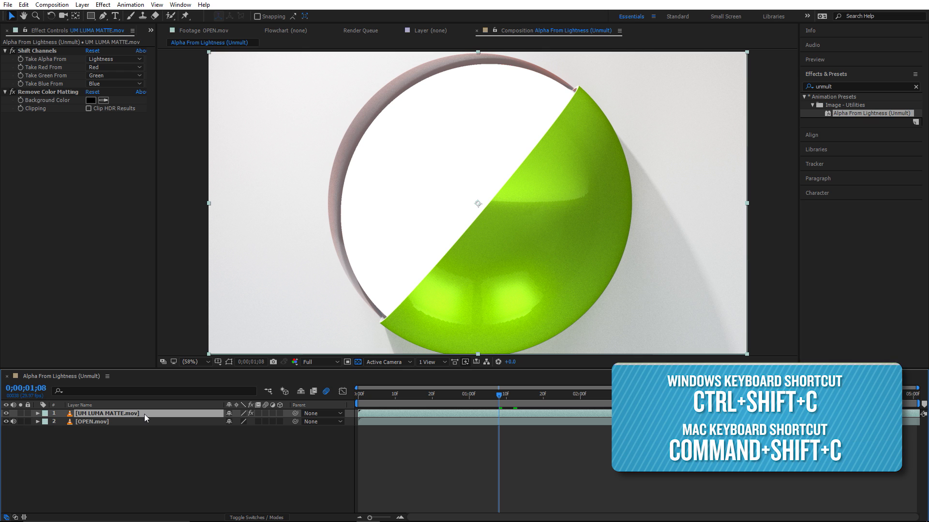
key(ctrl+shift+c)
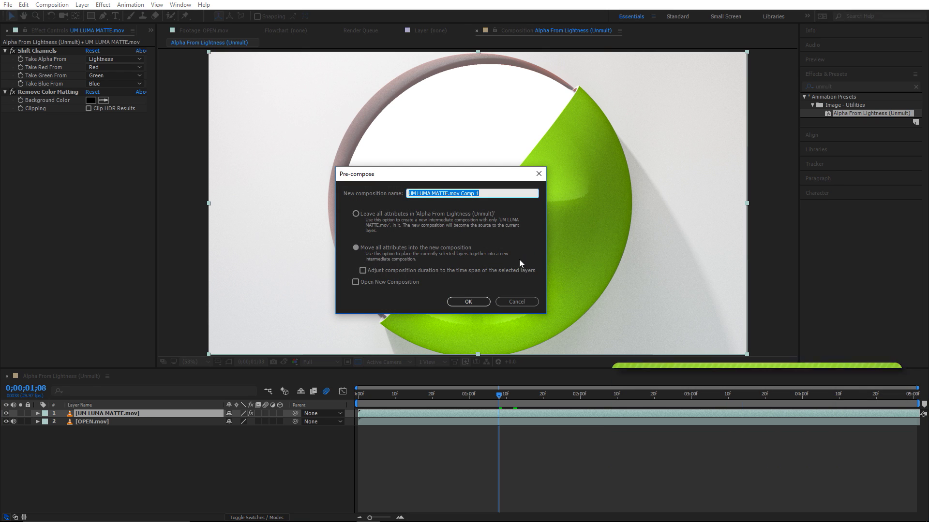
text(U)
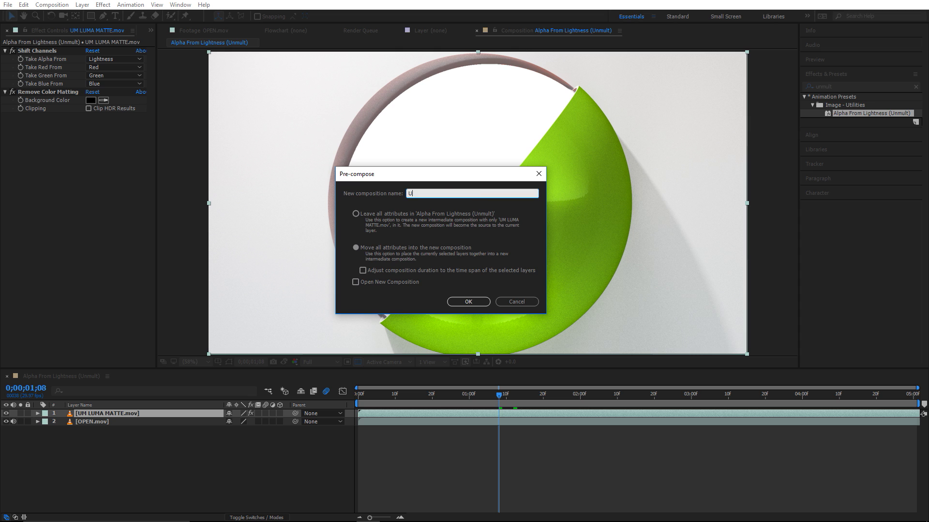
text(M LOGO OBJ BUFF)
key(Return)
drag(475, 396, 491, 395)
click(126, 435)
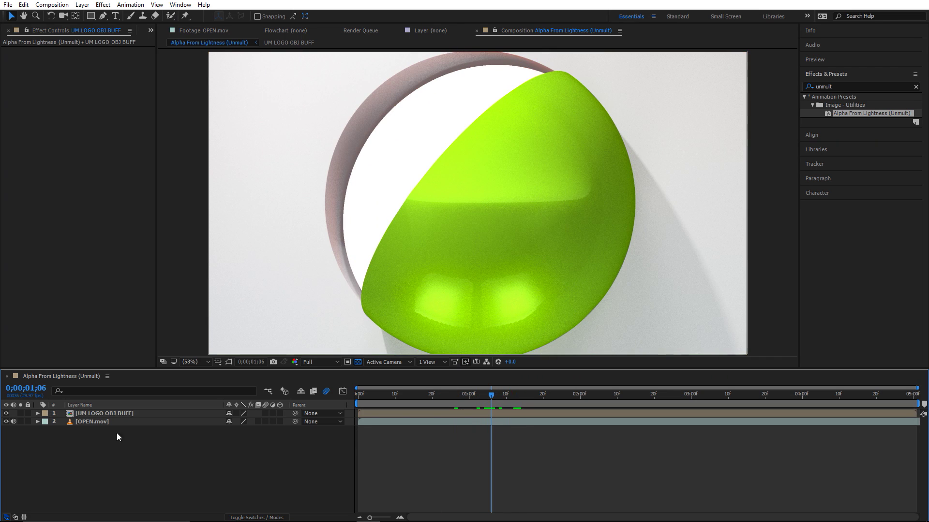
Turn the UM LOGO OBJ BUFF layer into an adjustment layer, add Hue/Saturation to it, and shift its Master Hue
click(99, 414)
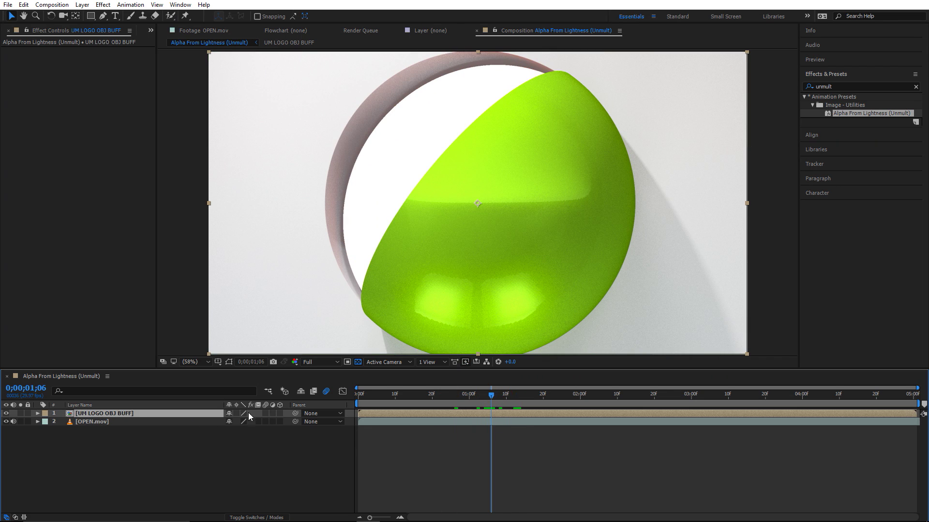
click(273, 414)
click(859, 88)
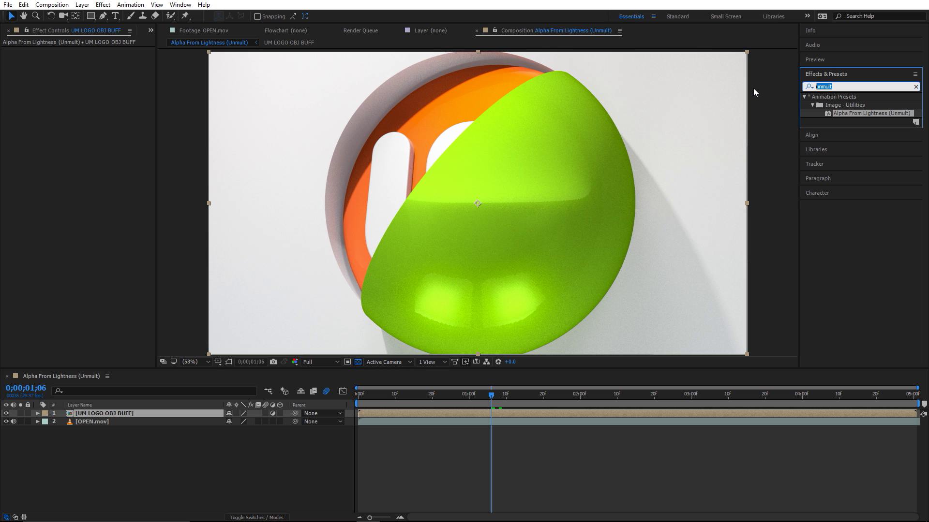
text(hue)
drag(851, 138, 79, 414)
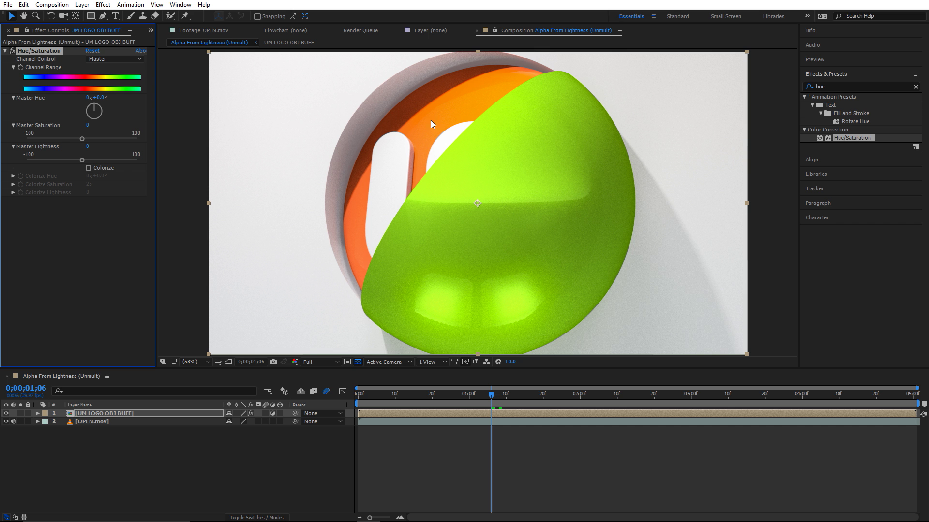
drag(97, 97, 188, 99)
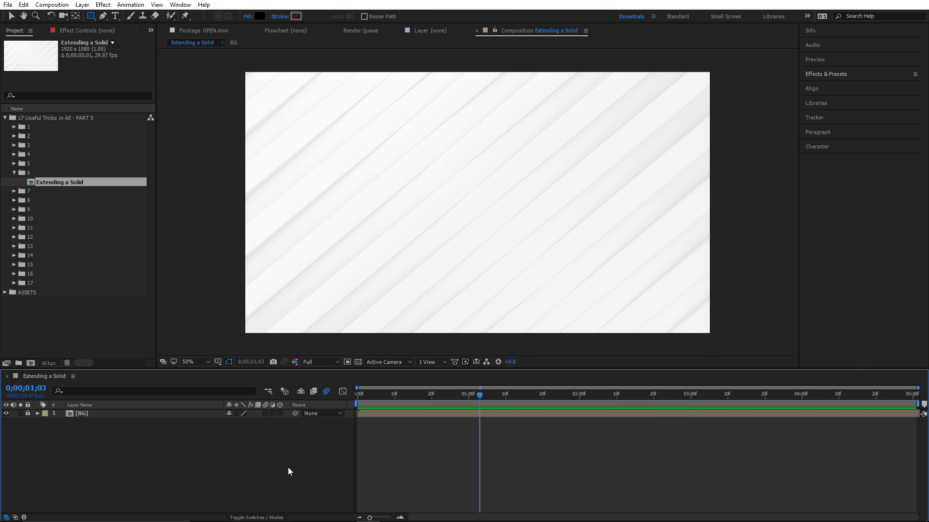
Create an orange solid in the Extending a Solid composition, 1280 px wide with the aspect ratio locked to 16:9
key(ctrl+y)
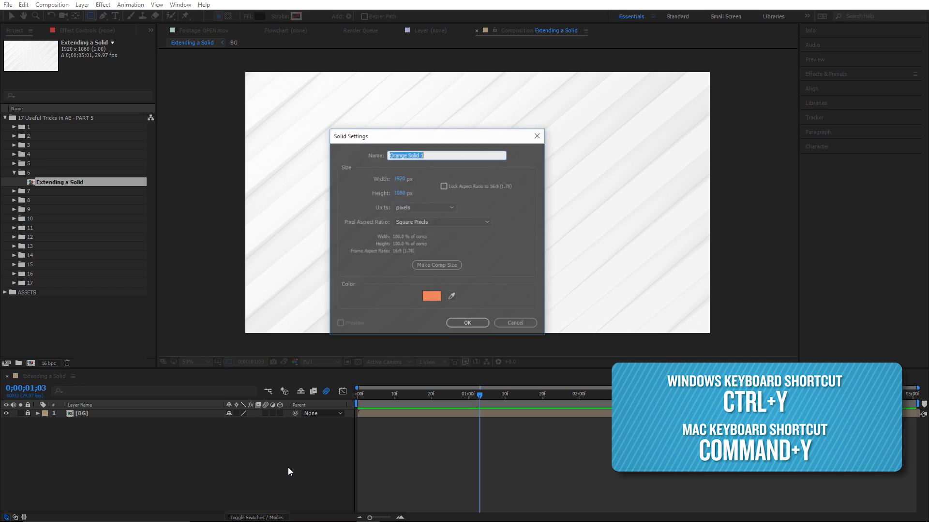
click(443, 185)
click(398, 178)
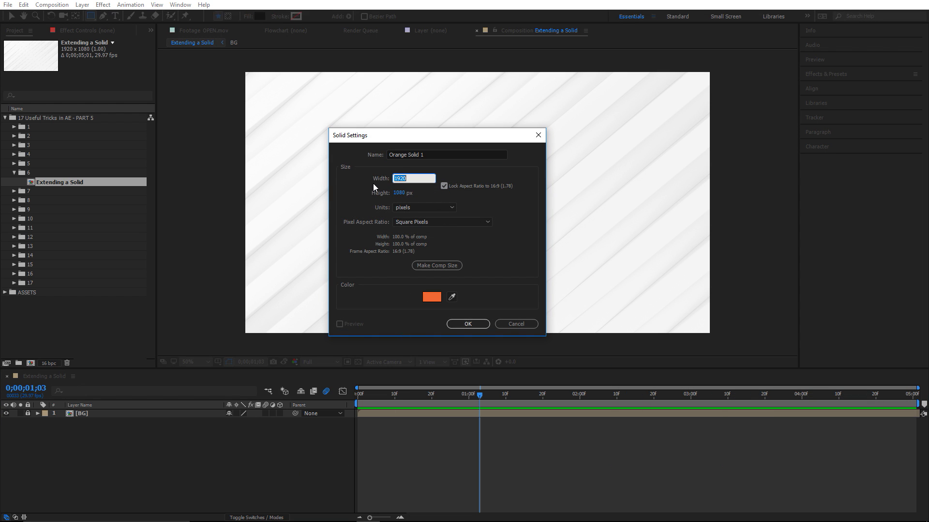
text(1280)
click(467, 324)
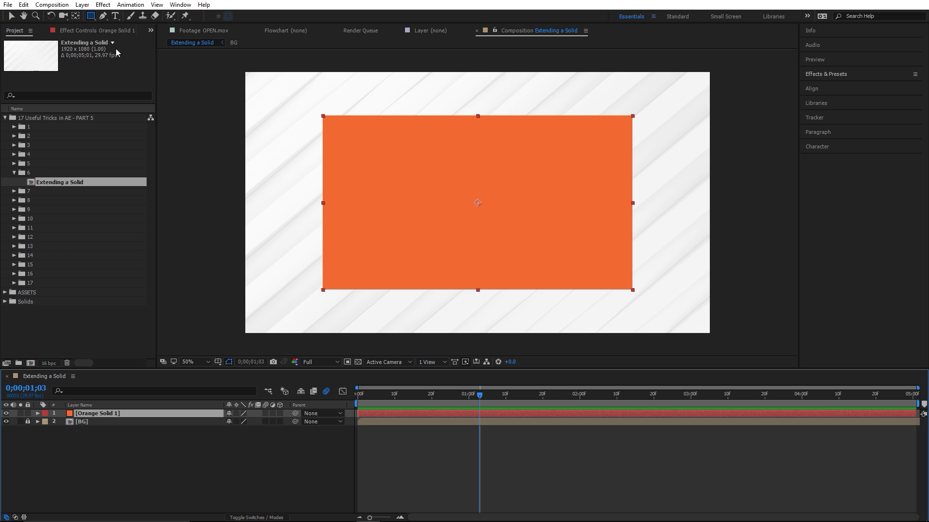
Draw three overlapping rectangular masks on the orange solid, extending past its upper, lower and right edges
mouse_move(472, 223)
mouse_down()
mouse_move(396, 170)
mouse_move(350, 87)
mouse_move(371, 118)
mouse_move(353, 75)
mouse_up()
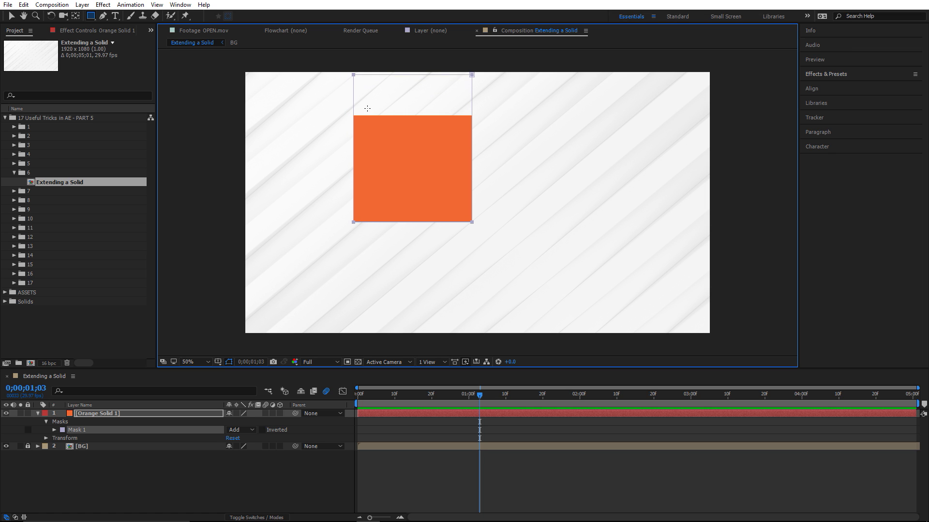
mouse_move(449, 193)
mouse_down()
mouse_move(379, 344)
mouse_move(391, 332)
mouse_up()
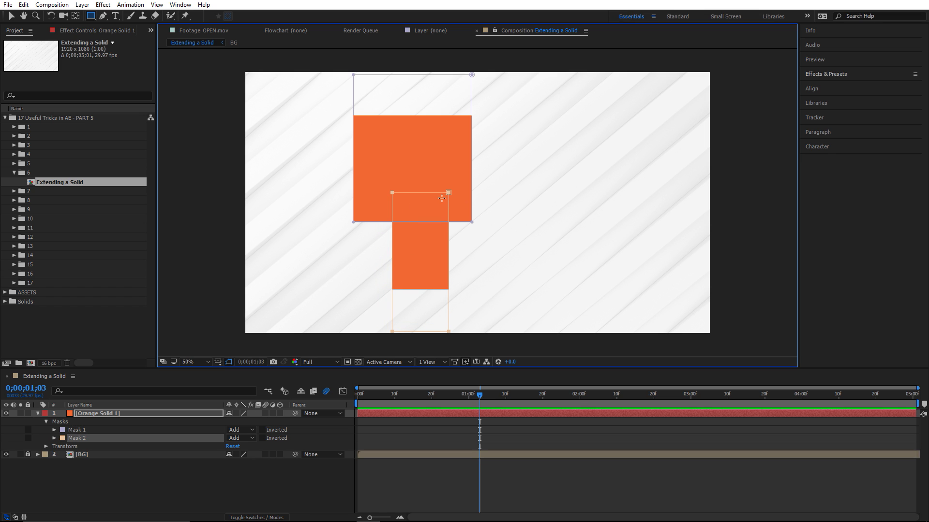
mouse_move(455, 179)
mouse_down()
mouse_move(586, 224)
mouse_move(700, 236)
mouse_up()
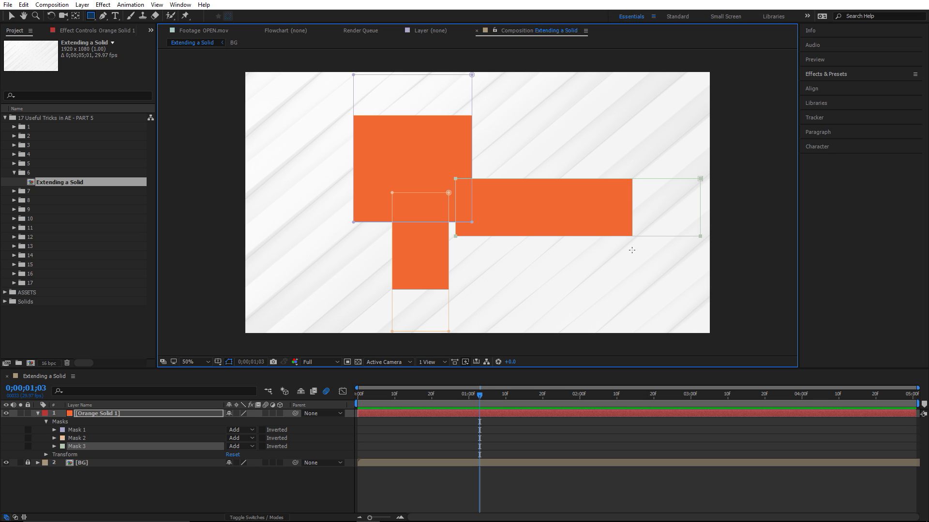
Apply the Fill effect to the masked orange solid and turn on its All Masks option
click(200, 415)
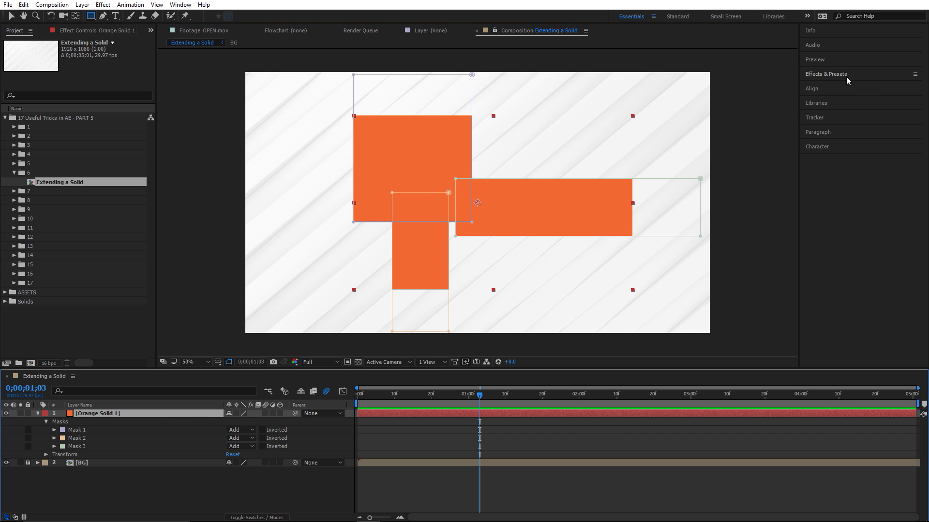
click(818, 75)
click(831, 87)
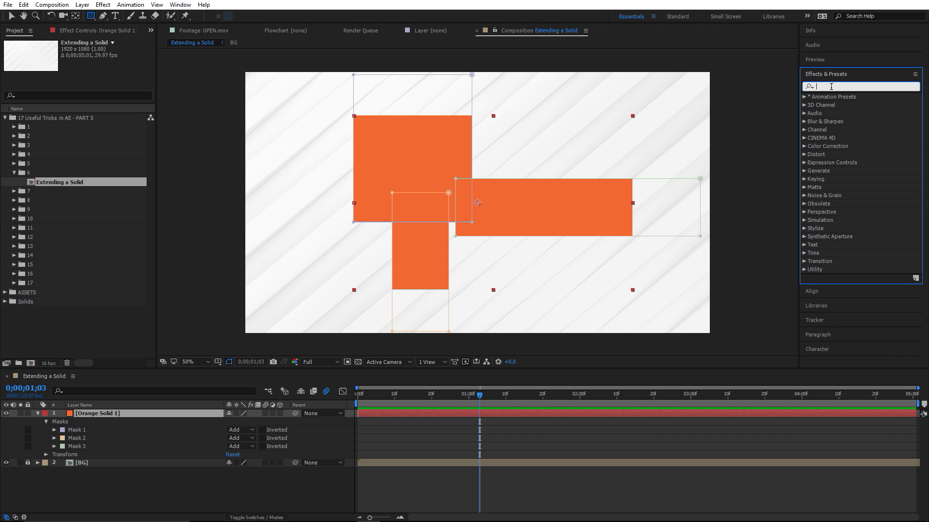
text(fill)
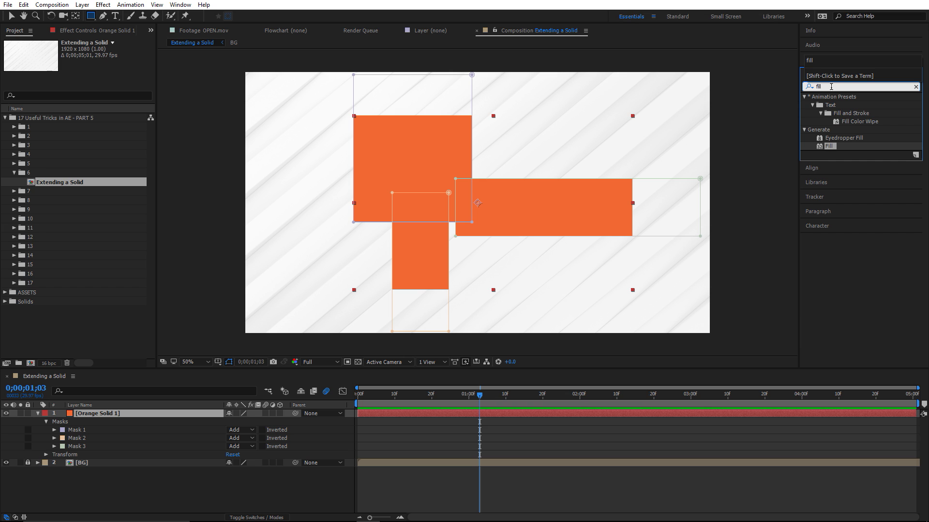
double_click(829, 146)
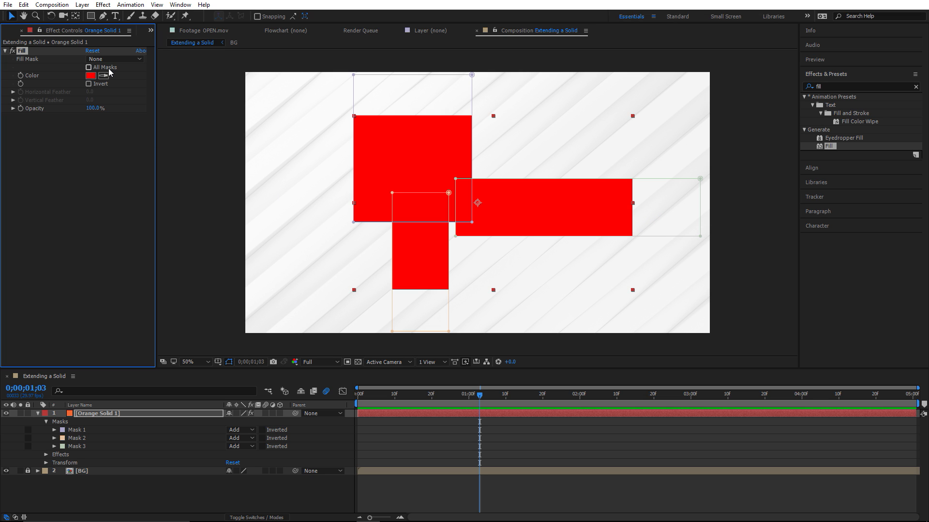
click(89, 68)
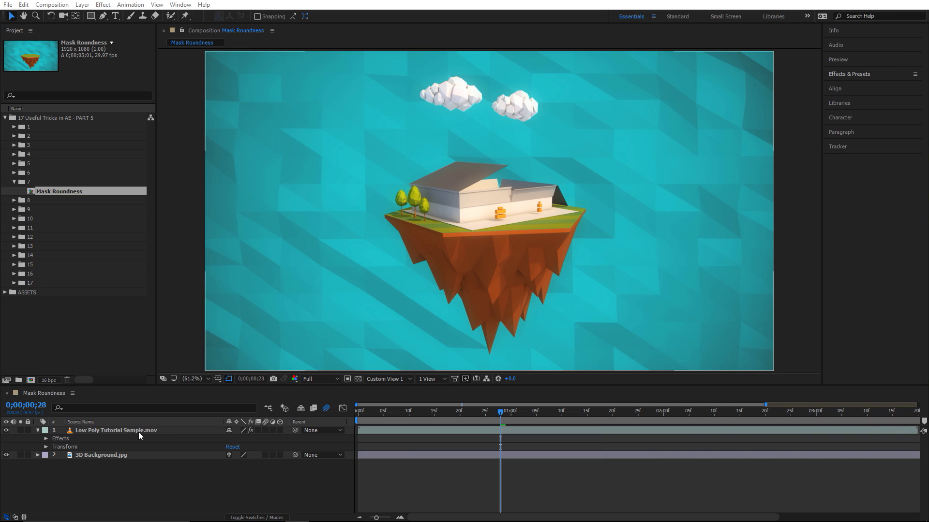
Draw a rounded rectangle mask around the island on Low Poly Tutorial Sample.mov, then delete that mask
click(90, 16)
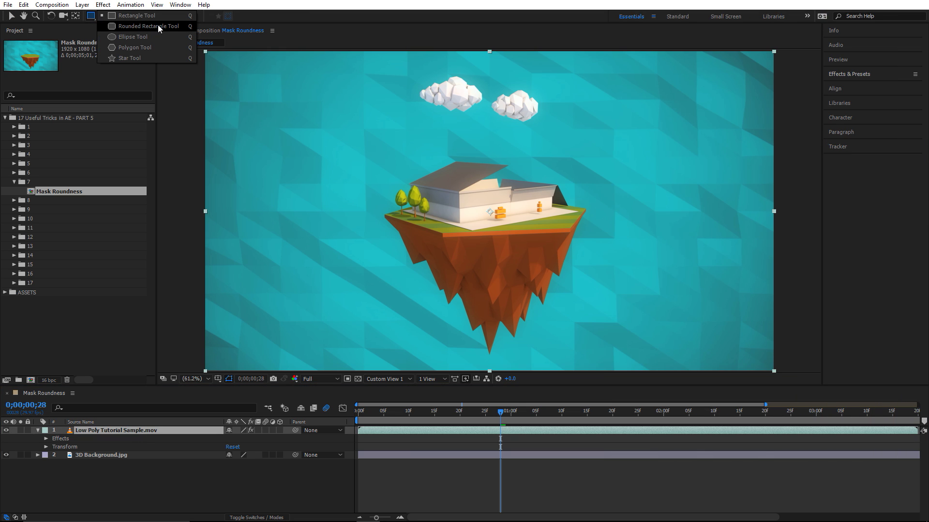
click(158, 27)
drag(341, 116, 642, 339)
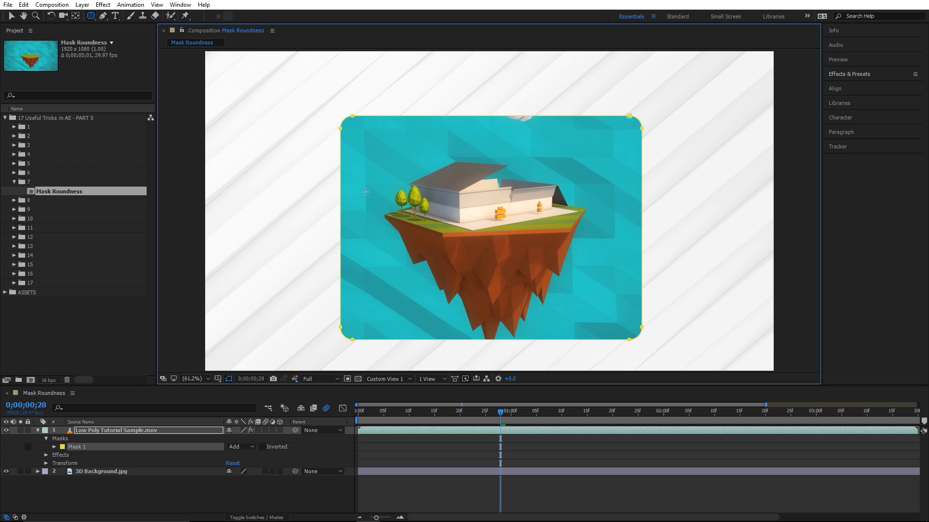
key(Delete)
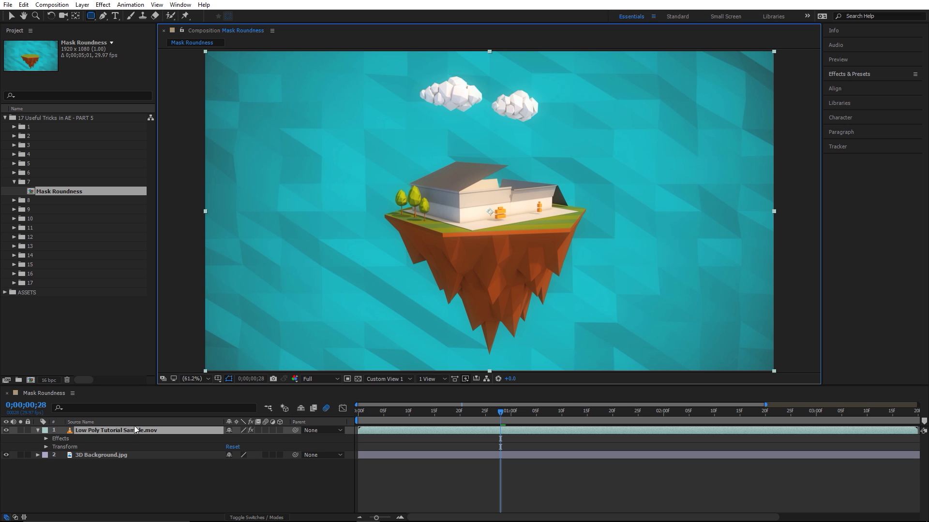
Draw a new rounded rectangle mask around the island, trying square, fully rounded and intermediate corners and repositioning it while drawing
drag(91, 16, 138, 27)
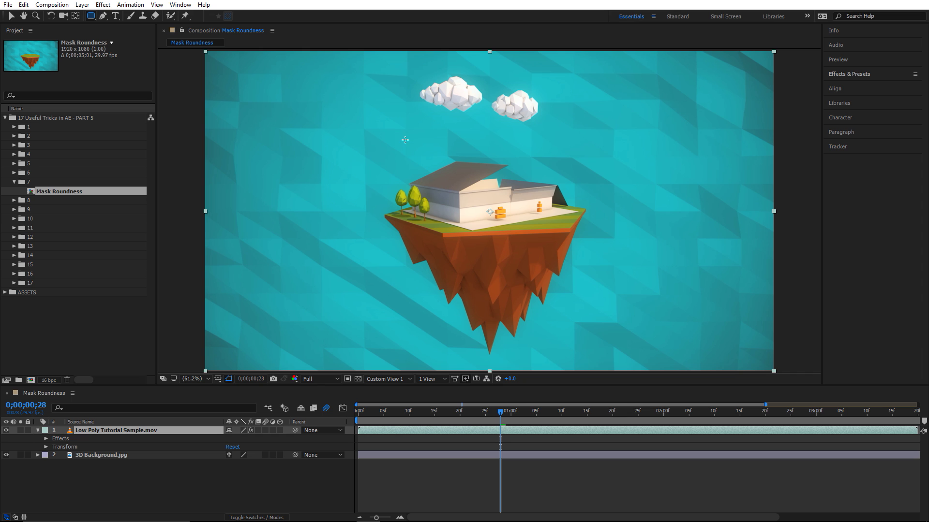
mouse_move(354, 104)
mouse_down()
mouse_move(619, 312)
mouse_move(605, 323)
mouse_move(610, 329)
mouse_up()
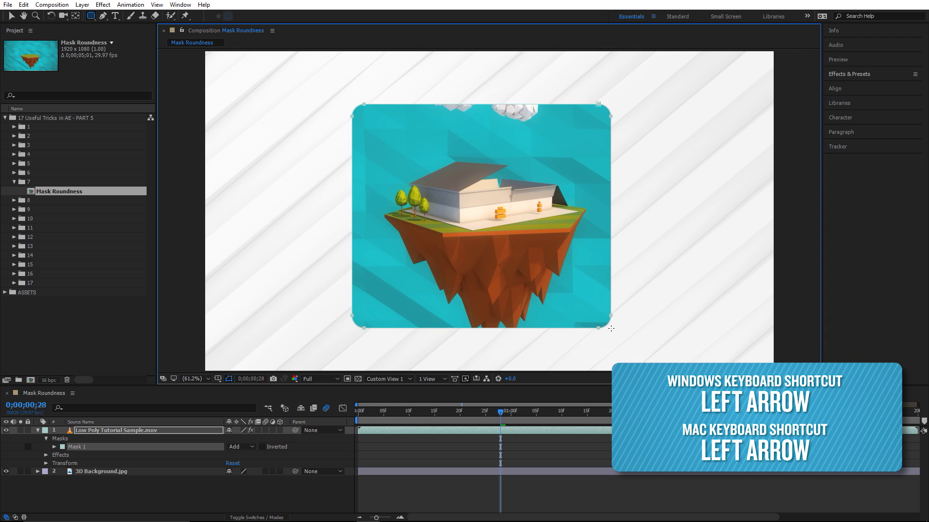
key(Left)
mouse_move(610, 329)
mouse_down()
mouse_move(625, 340)
mouse_move(605, 333)
mouse_move(618, 349)
mouse_move(572, 348)
mouse_move(611, 342)
mouse_move(642, 357)
mouse_move(538, 344)
mouse_move(485, 290)
mouse_move(387, 242)
mouse_move(388, 210)
mouse_move(491, 265)
mouse_move(543, 321)
mouse_move(646, 345)
mouse_move(584, 338)
mouse_move(616, 344)
mouse_move(608, 342)
mouse_up()
key(Right)
key(Down)
key(Up)
key(Down)
key(space)
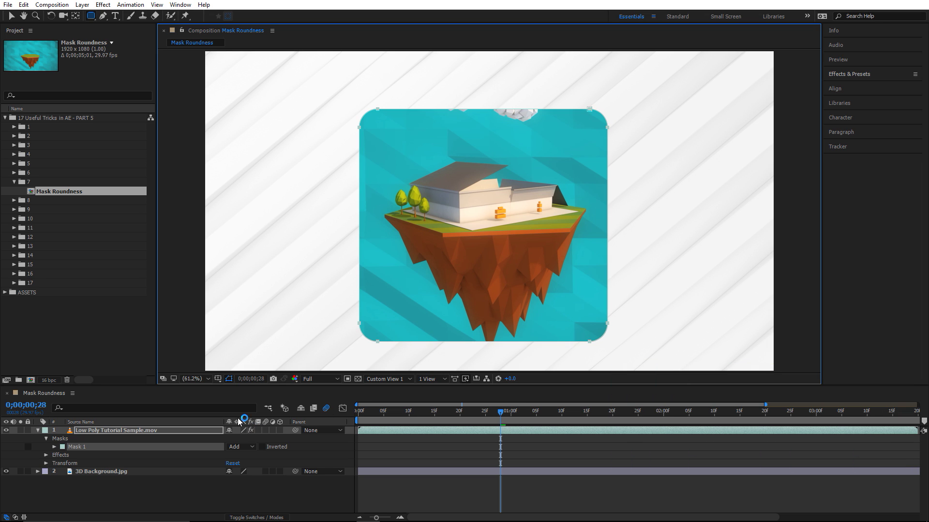
Delete the rounded rectangle mask, draw a star mask over the house while trying different point roundness, and undo the star mask
key(Delete)
drag(94, 19, 138, 51)
drag(460, 201, 514, 264)
key(Page_Down)
key(Page_Down)
key(Page_Down)
key(Page_Down)
key(Page_Down)
key(Page_Down)
key(Page_Down)
key(Page_Up)
key(Page_Up)
key(Page_Up)
key(Page_Up)
key(Page_Up)
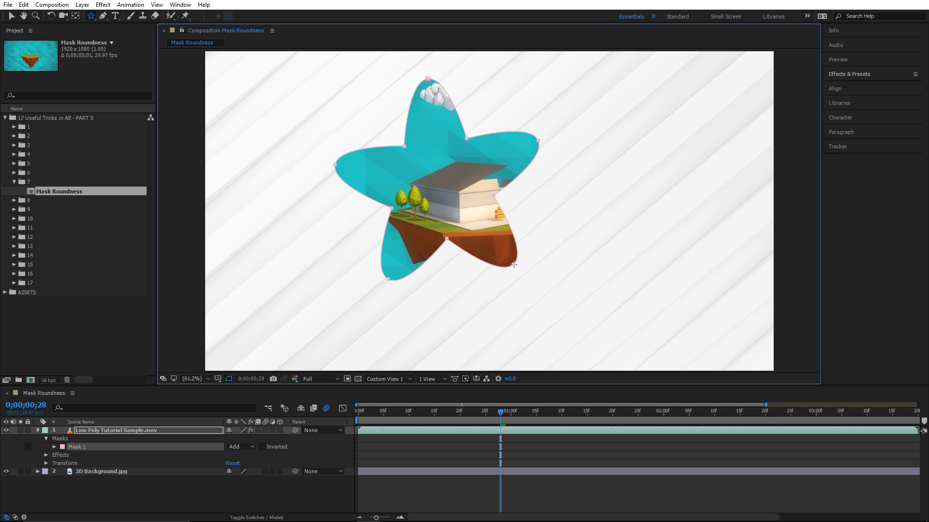
key(ctrl+z)
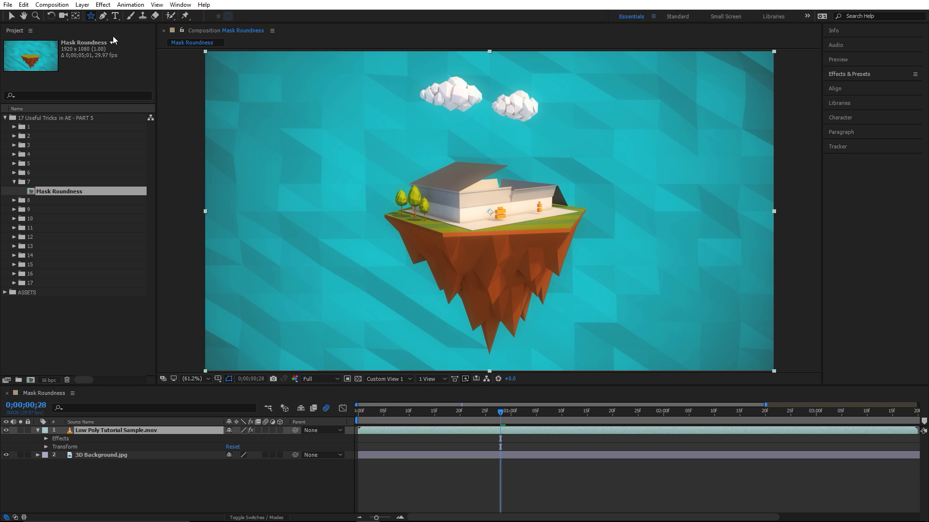
Draw another shape mask over the house, raising and lowering its corner roundness while drawing, and undo it
click(91, 16)
click(135, 48)
drag(458, 160, 491, 202)
key(Right)
key(Right)
key(Right)
key(Right)
key(Right)
key(Right)
key(Left)
key(Left)
key(Left)
key(Left)
key(Left)
key(Left)
key(ctrl+z)
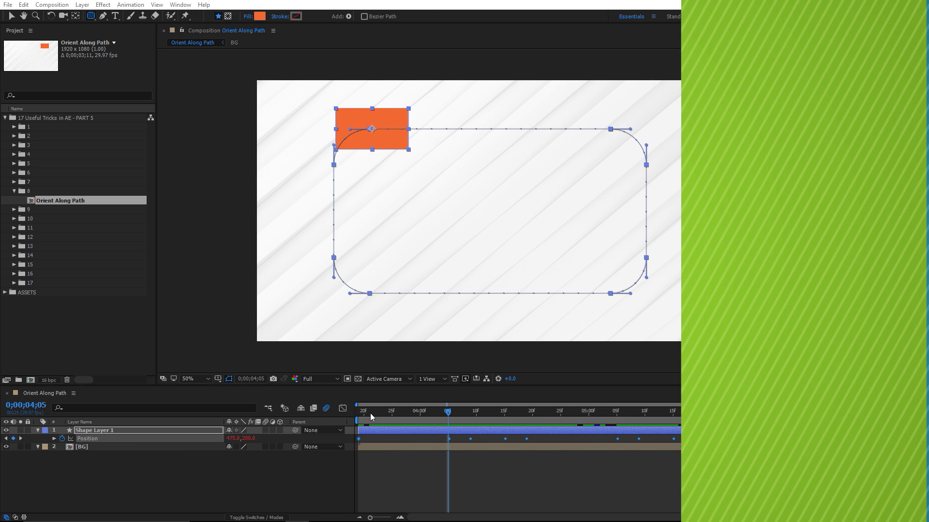
Set the auto-orientation of Shape Layer 1 to Orient Along Path and scrub through its motion around the rounded path
drag(448, 413, 404, 432)
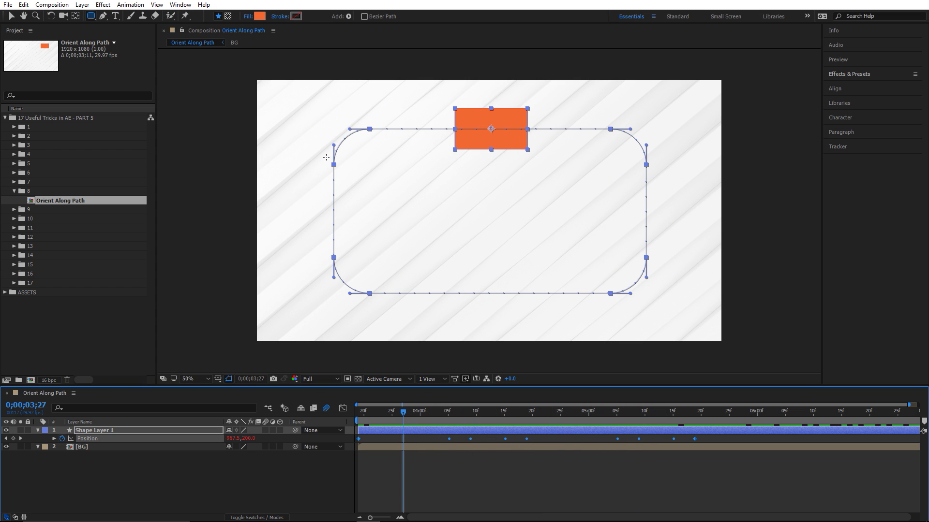
mouse_move(428, 412)
mouse_down()
mouse_move(477, 419)
mouse_move(433, 419)
mouse_up()
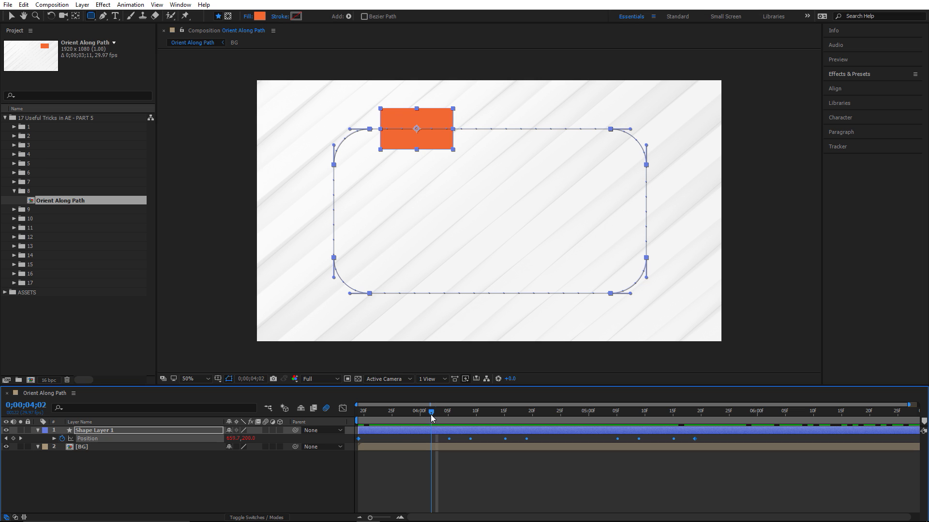
click(140, 431)
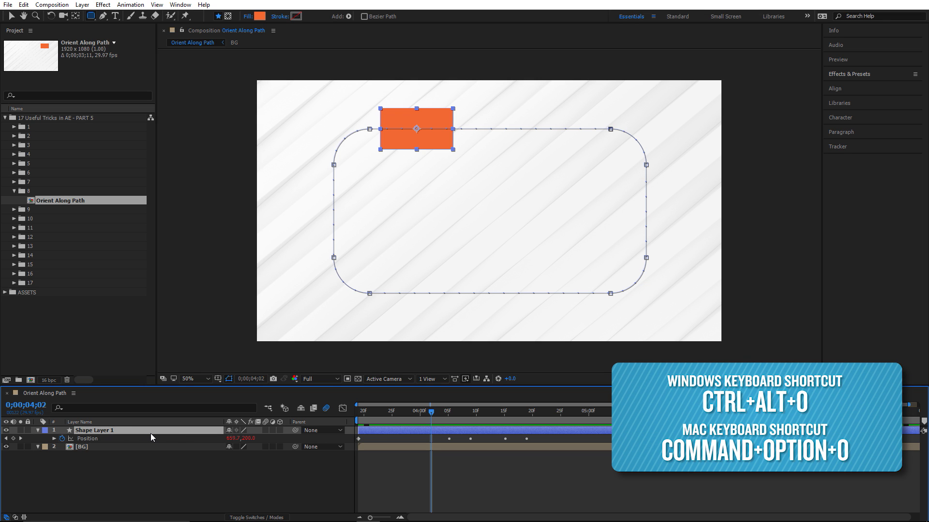
key(ctrl+alt+o)
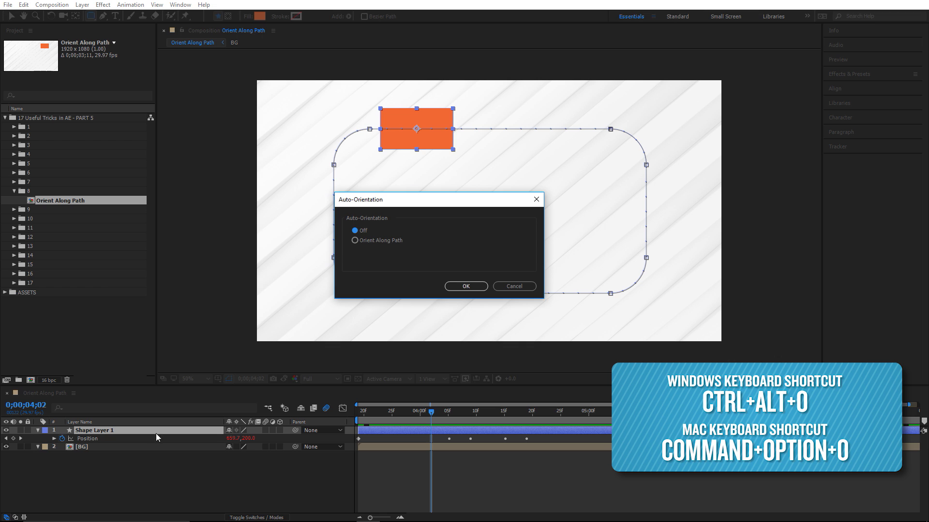
click(354, 240)
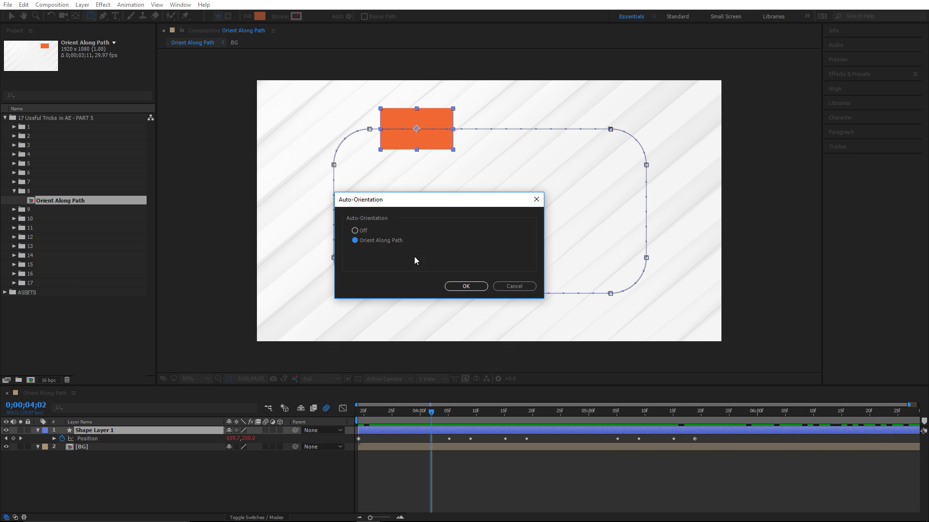
click(465, 287)
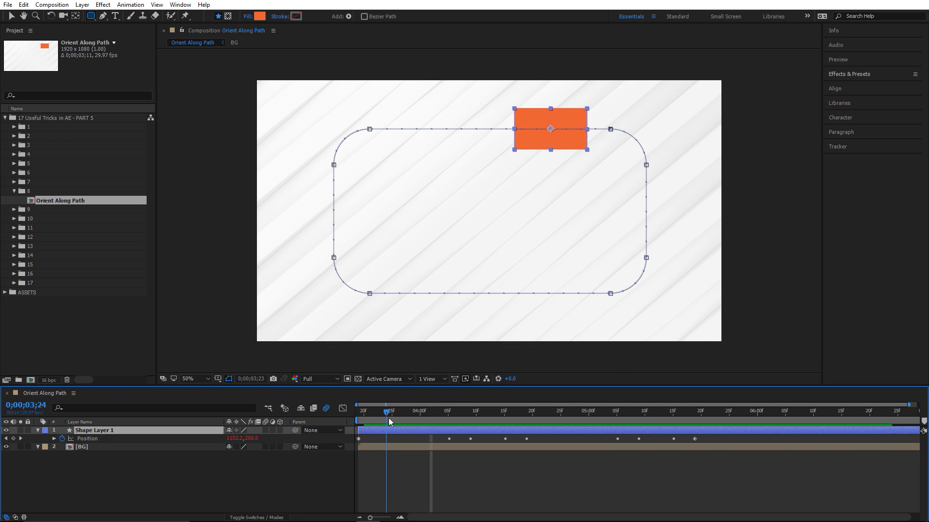
drag(434, 418, 735, 397)
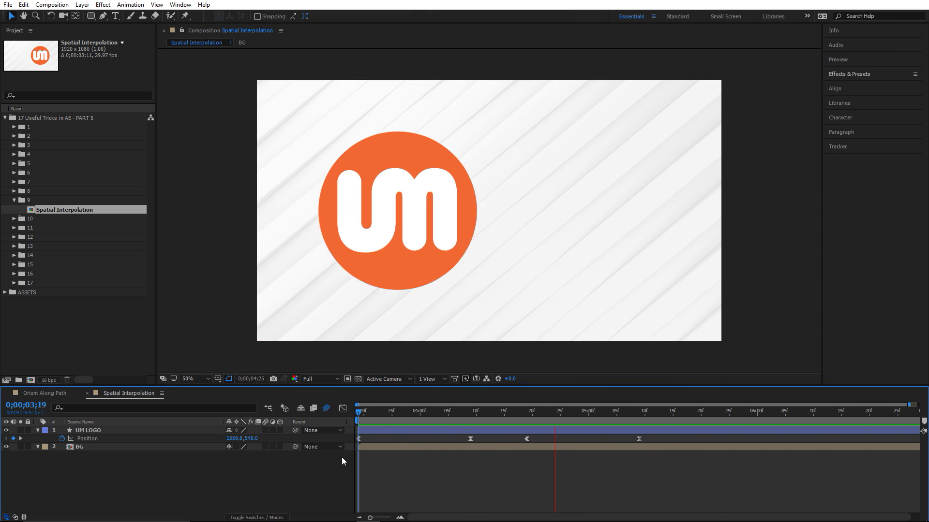
Examine the UM LOGO's movement between its two middle Position keyframes in the Spatial Interpolation composition
click(492, 432)
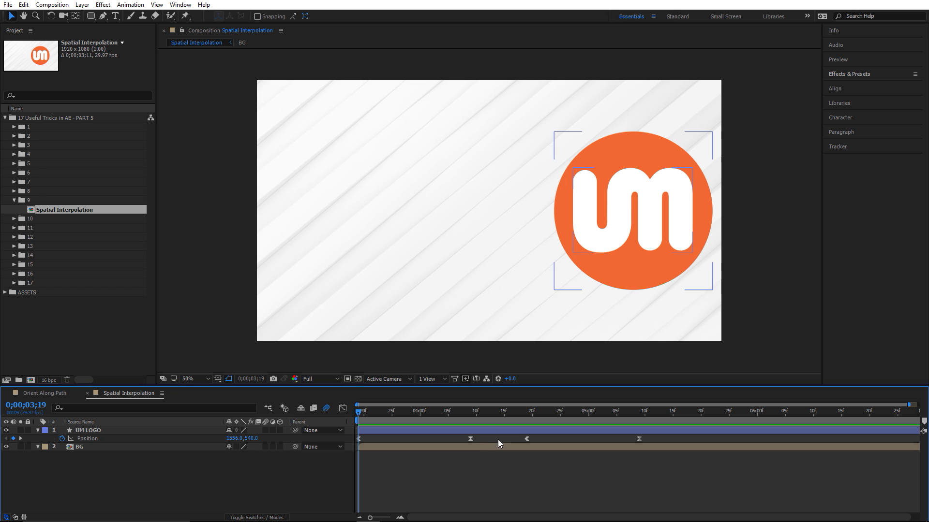
drag(488, 412, 472, 412)
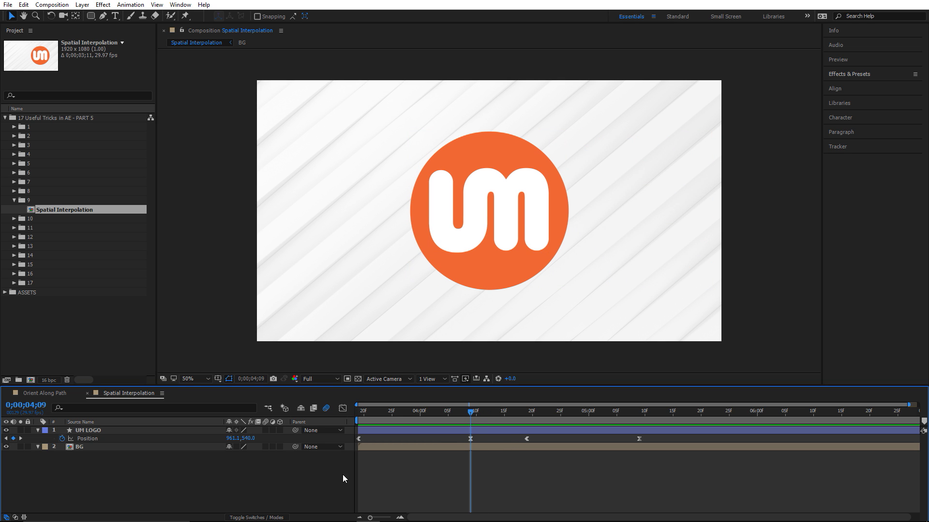
key(k)
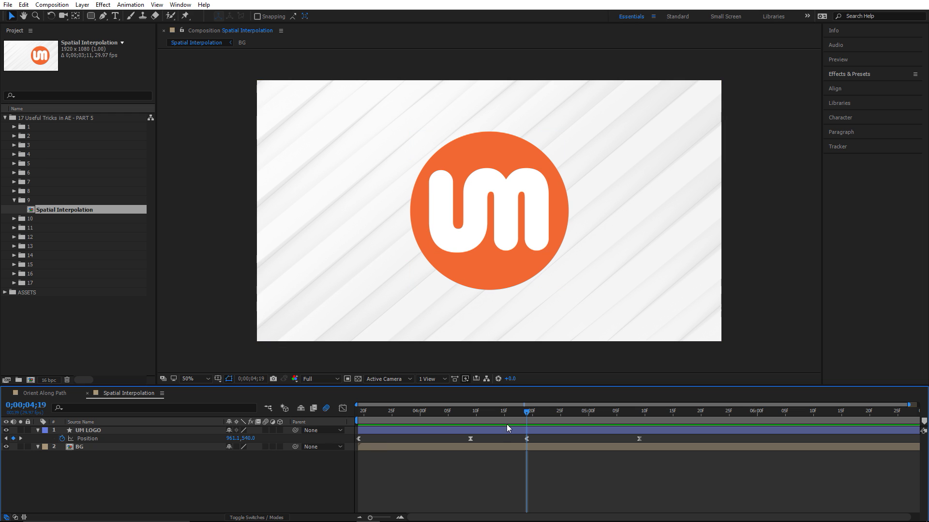
drag(486, 416, 463, 425)
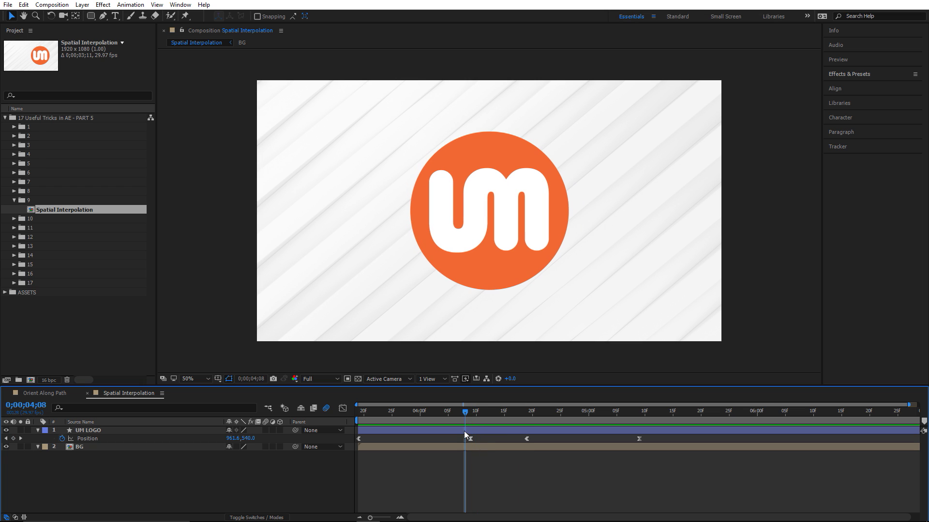
click(484, 443)
Set the spatial interpolation of all UM LOGO Position keyframes to Linear and preview the animation from its start
click(102, 437)
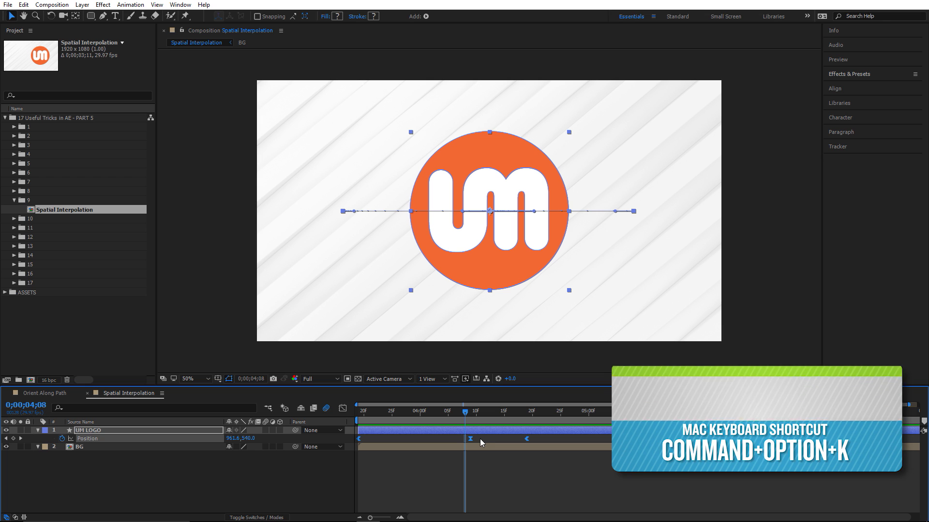
key(ctrl+alt+k)
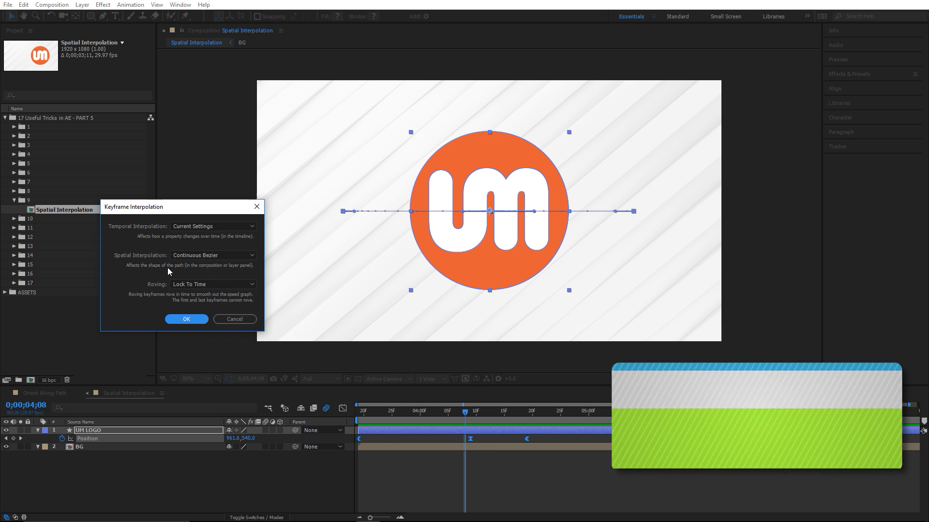
click(181, 257)
click(200, 281)
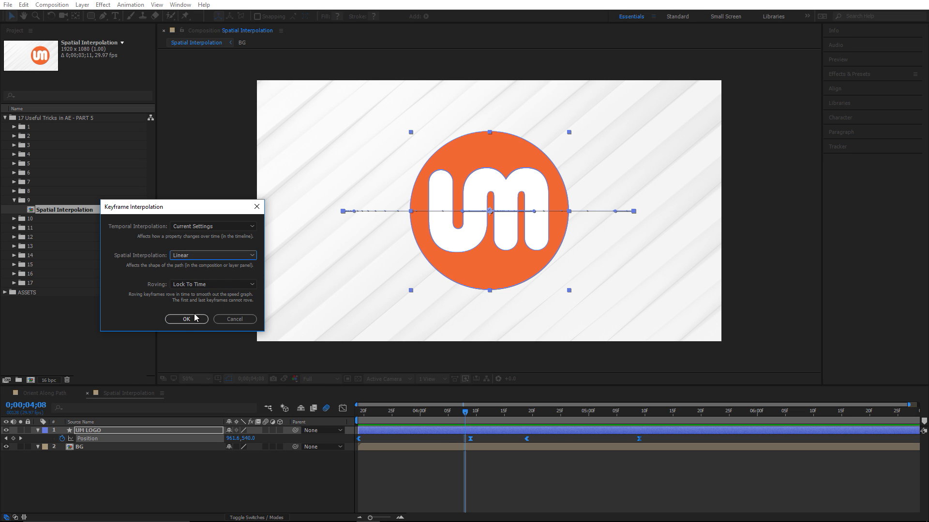
click(186, 319)
key(Home)
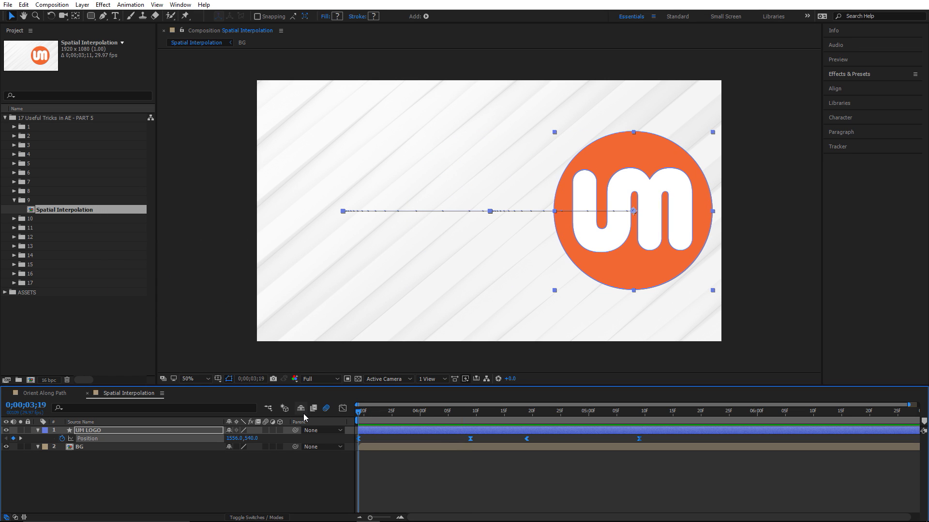
key(space)
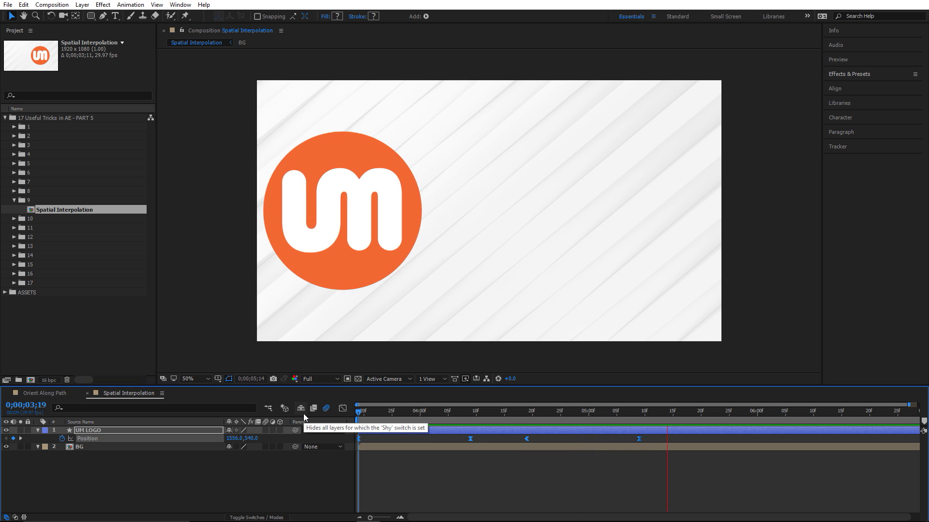
key(space)
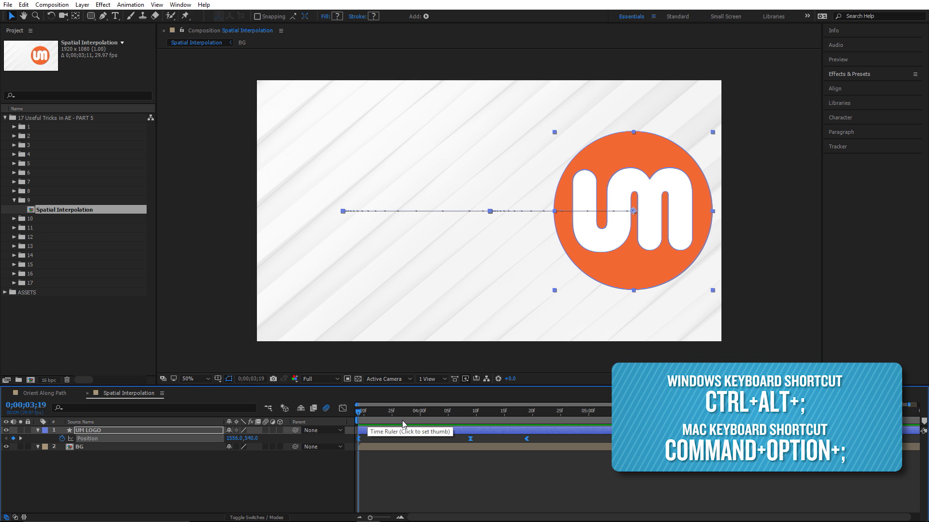
View the default spatial interpolation option in the General preferences, cancel without changes, and undo the Linear keyframe interpolation
key(ctrl+alt+semicolon)
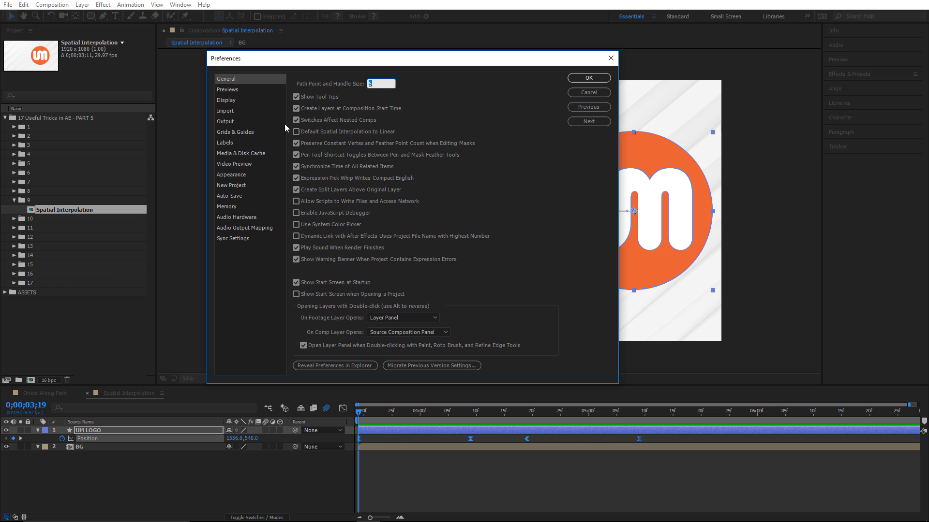
click(596, 94)
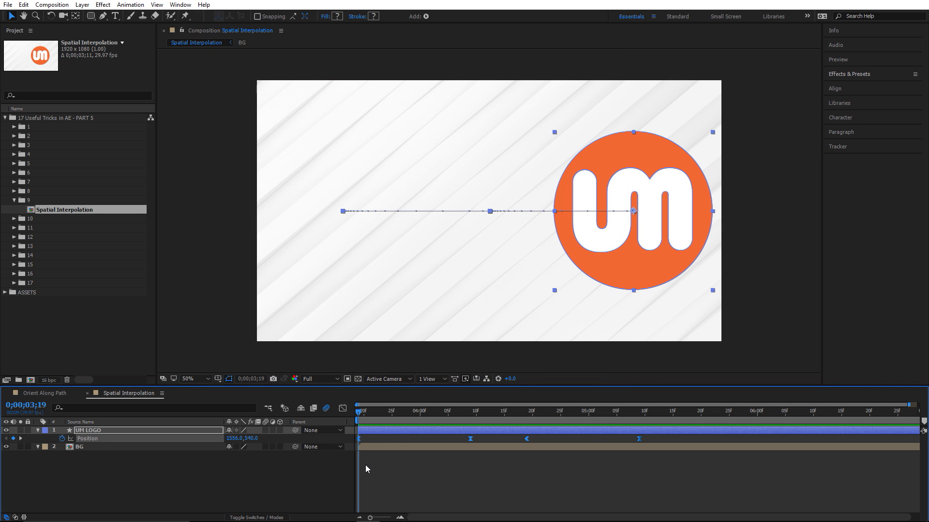
key(ctrl+z)
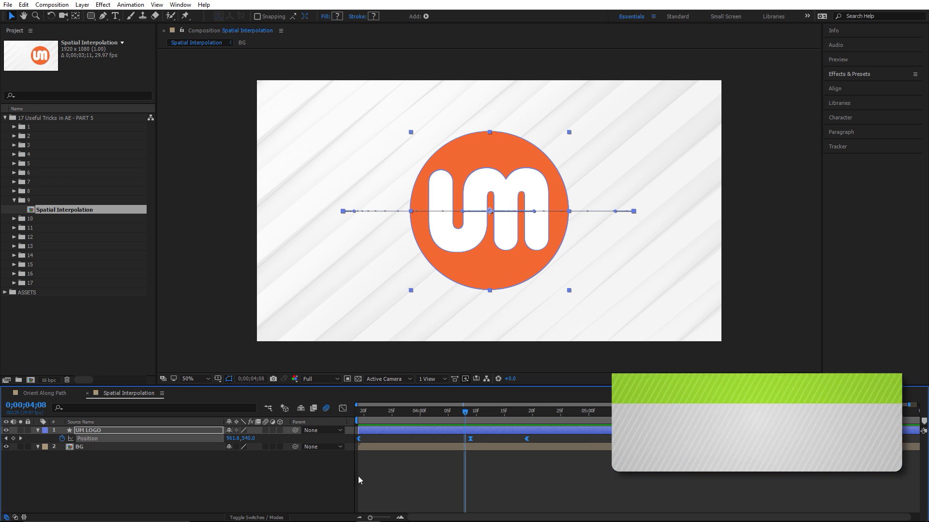
Set the spatial interpolation of all UM LOGO Position keyframes to Auto Bezier and preview the animation
drag(465, 411, 397, 412)
drag(347, 430, 347, 421)
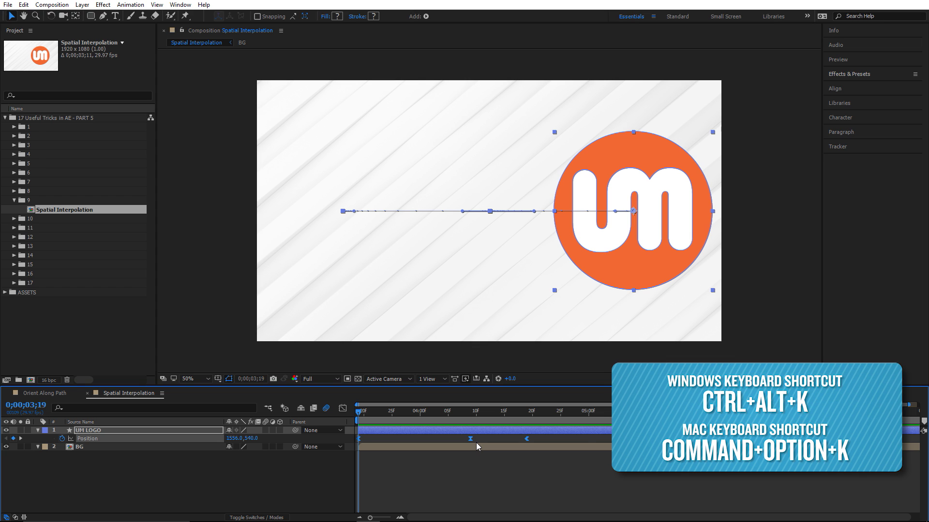
key(ctrl+alt+k)
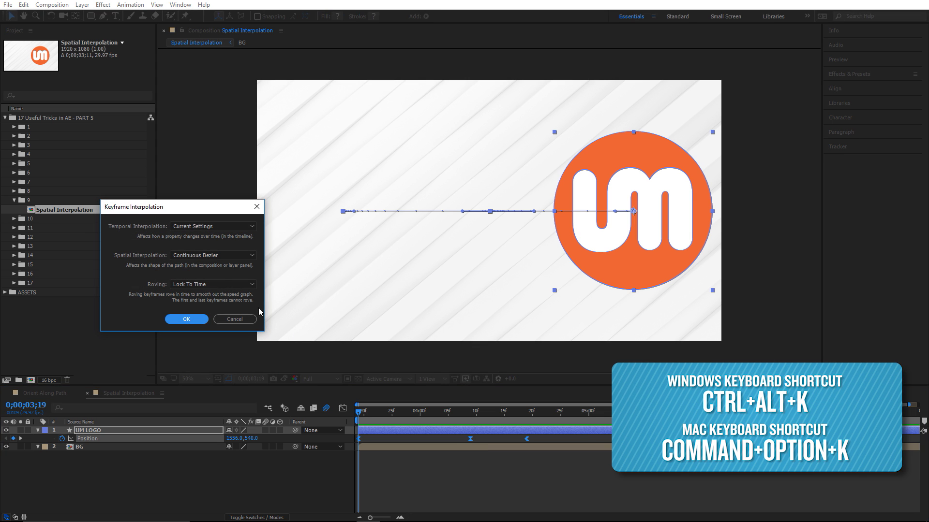
click(227, 255)
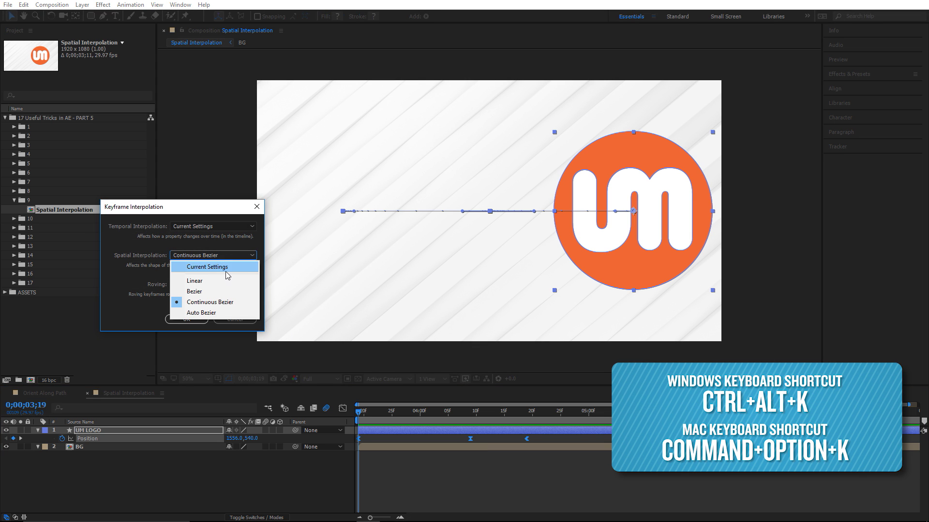
click(208, 313)
click(191, 322)
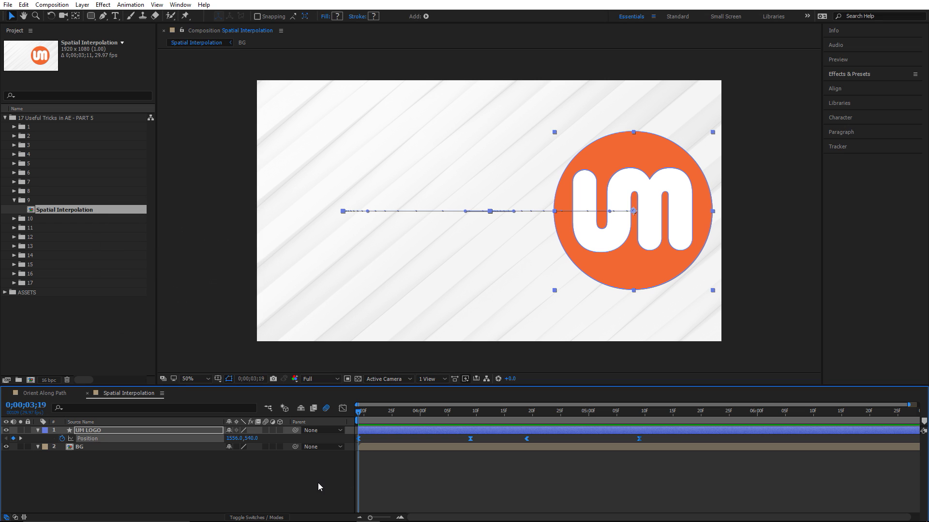
click(319, 482)
key(space)
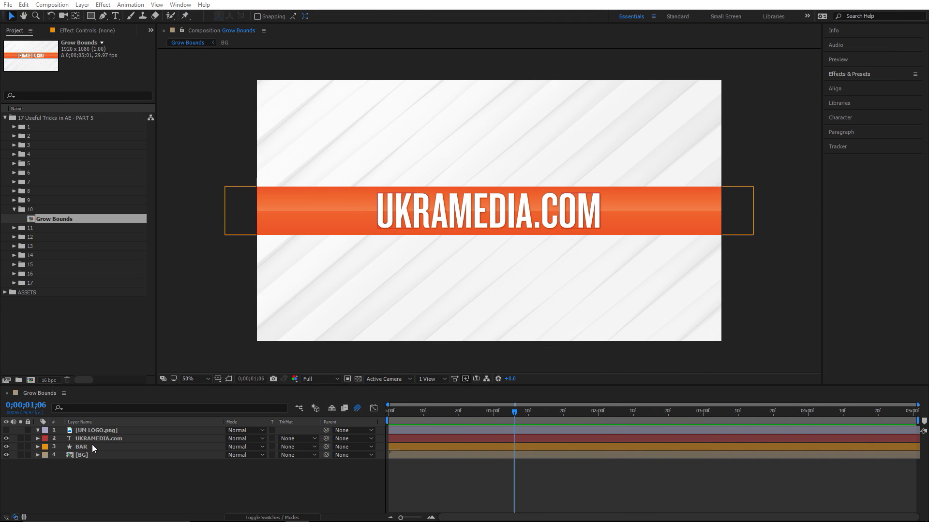
Apply the Bevel Alpha effect to the BAR layer with Edge Thickness 18.50 and Light Intensity 0.73
click(93, 449)
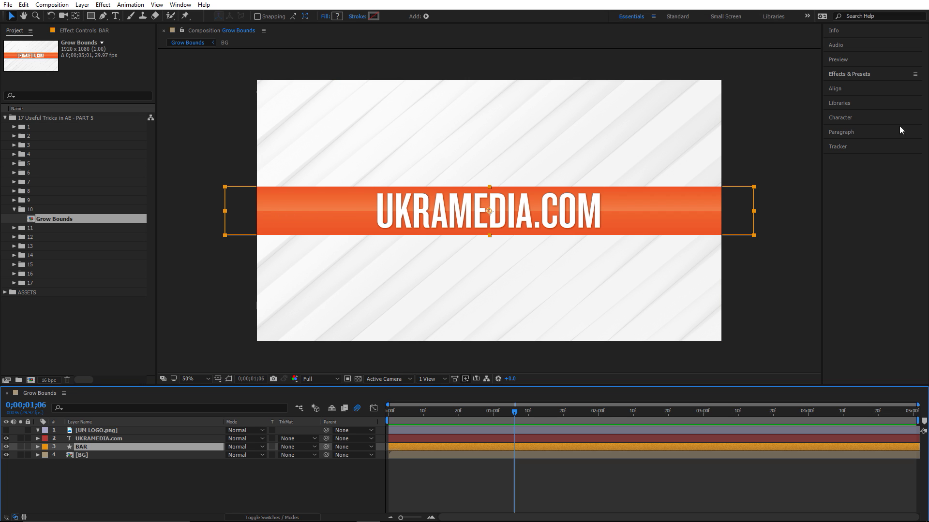
click(850, 74)
click(863, 86)
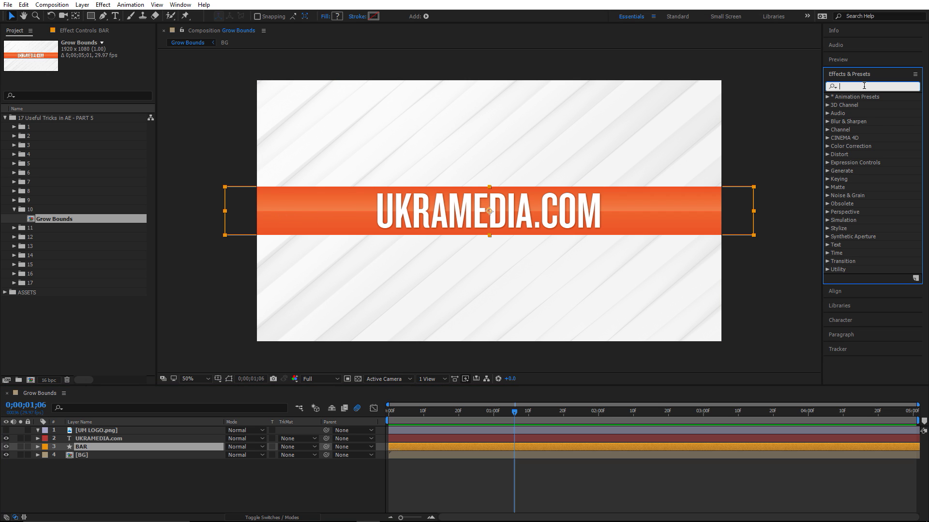
text(bevel al)
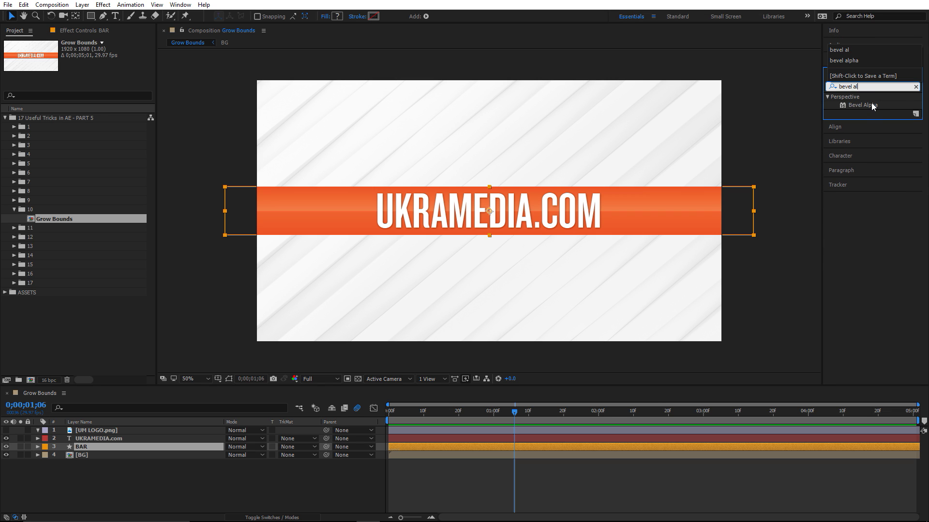
drag(873, 106, 731, 223)
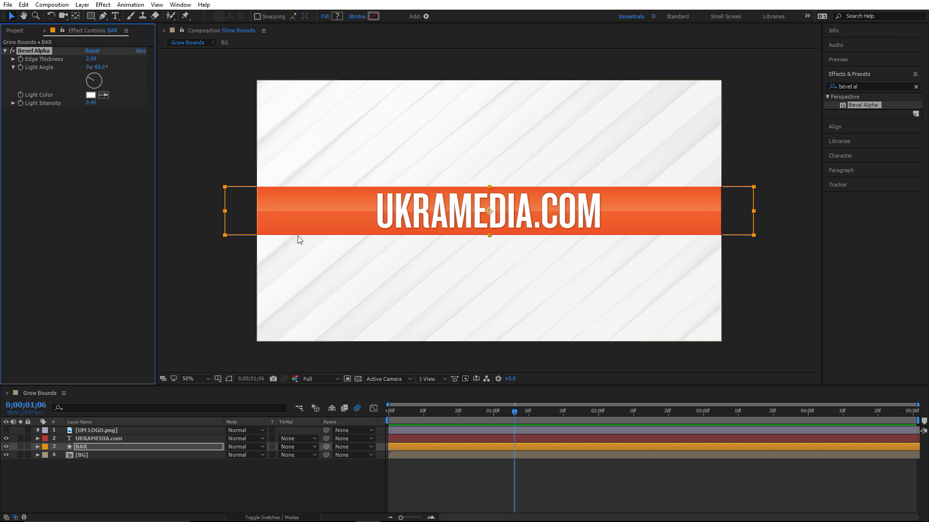
drag(91, 58, 135, 58)
drag(95, 105, 116, 102)
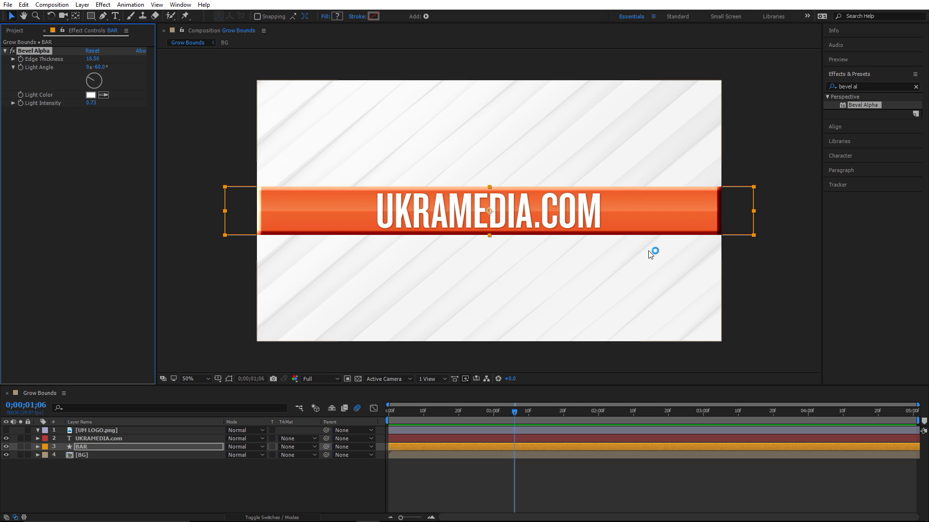
Reselect the BAR layer and shift it slightly in the composition to check its bevel at the frame edges
click(137, 451)
click(145, 447)
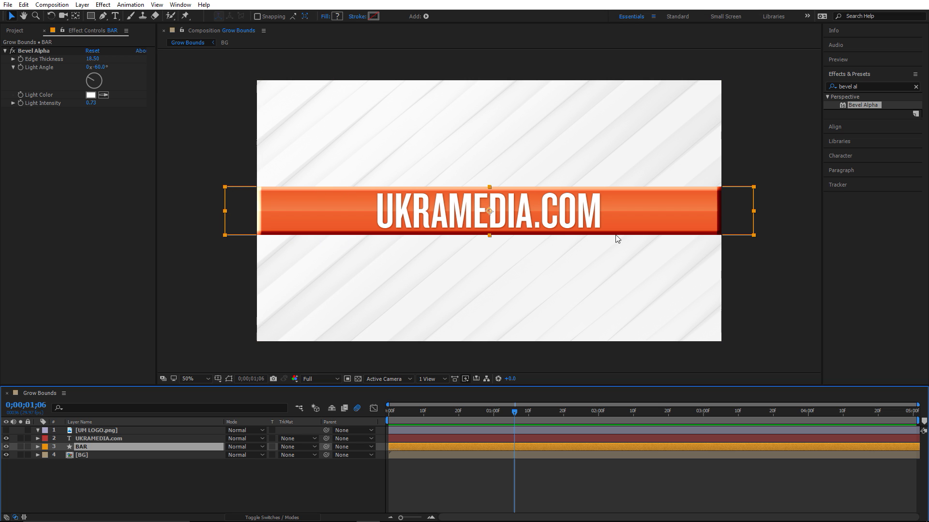
click(152, 468)
click(131, 447)
mouse_move(278, 232)
mouse_down()
mouse_move(364, 242)
mouse_move(341, 263)
mouse_move(298, 234)
mouse_move(265, 230)
mouse_up()
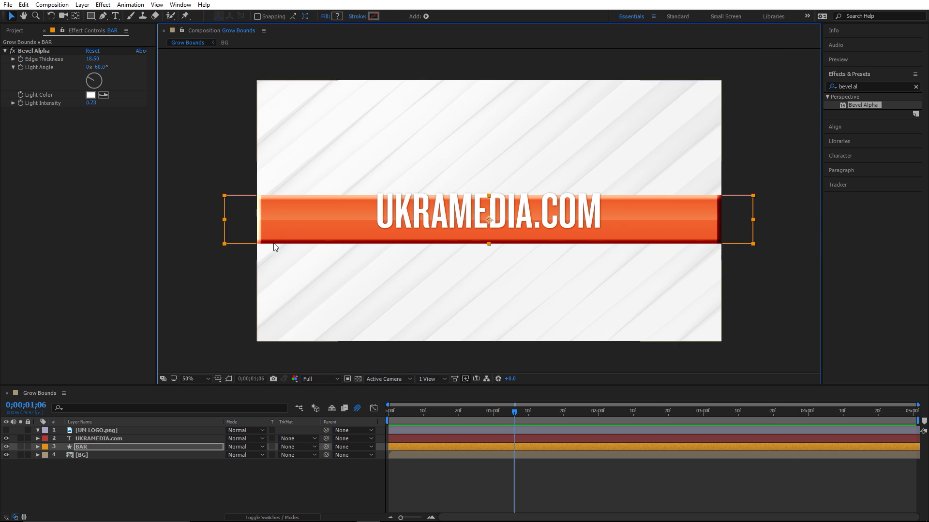
Undo the BAR layer's shift and add the Grow Bounds effect above its Bevel Alpha effect
key(ctrl+z)
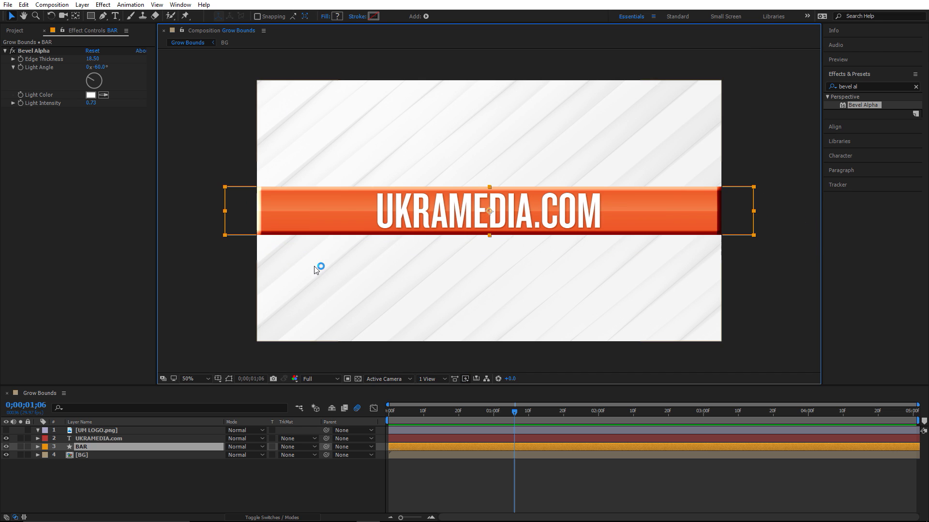
click(916, 87)
click(885, 87)
text(grow b)
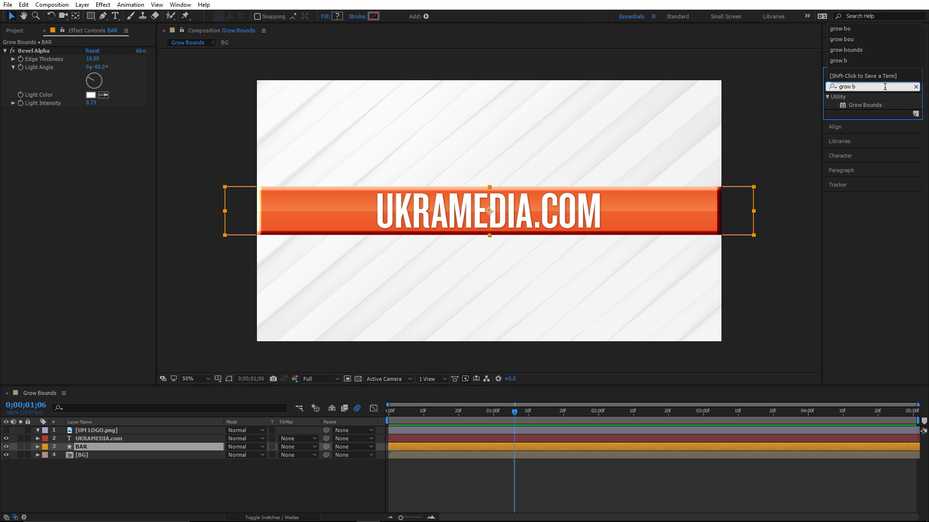
drag(875, 105, 115, 59)
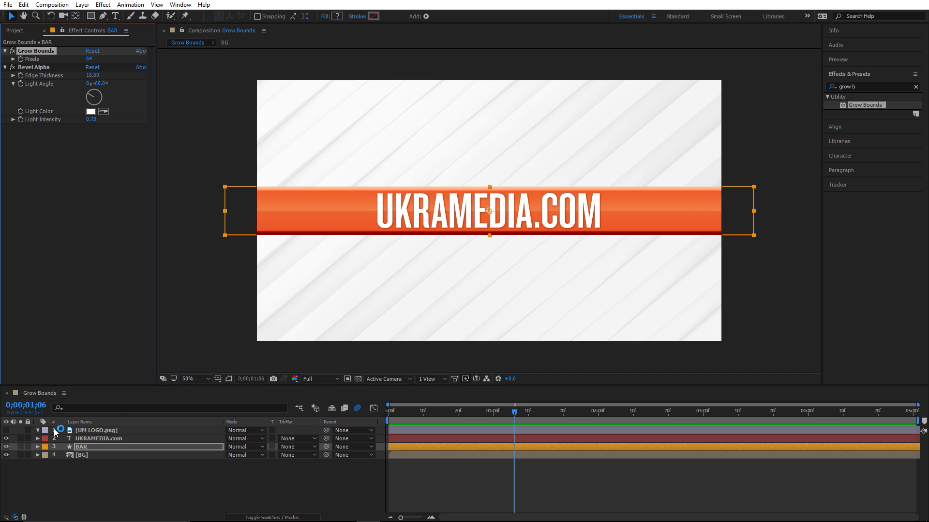
Hide the UKRAMEDIA.com and BAR layers, and make the UM LOGO.png layer visible and selected
drag(6, 446, 7, 432)
click(6, 432)
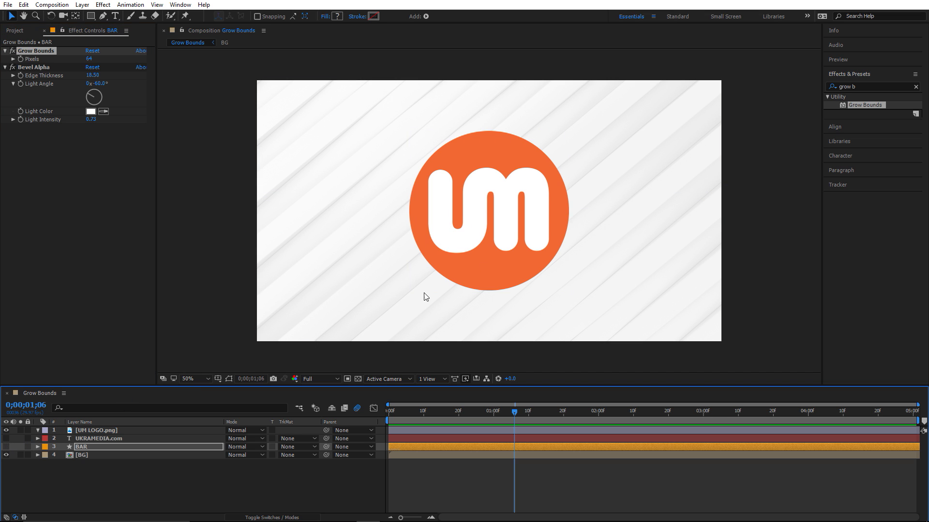
click(119, 432)
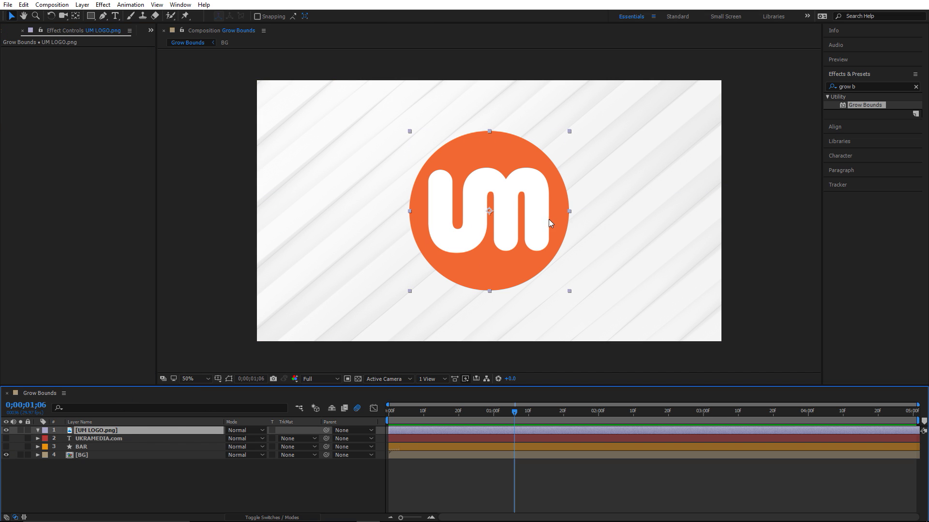
Apply CC Radial Fast Blur to the UM LOGO.png layer and set its Amount to 86.0
click(916, 87)
click(888, 86)
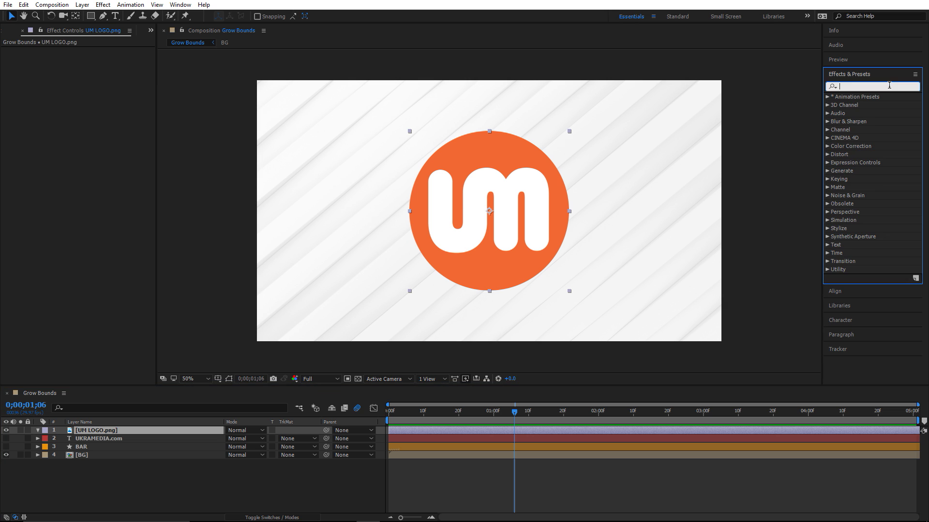
text(radial fast)
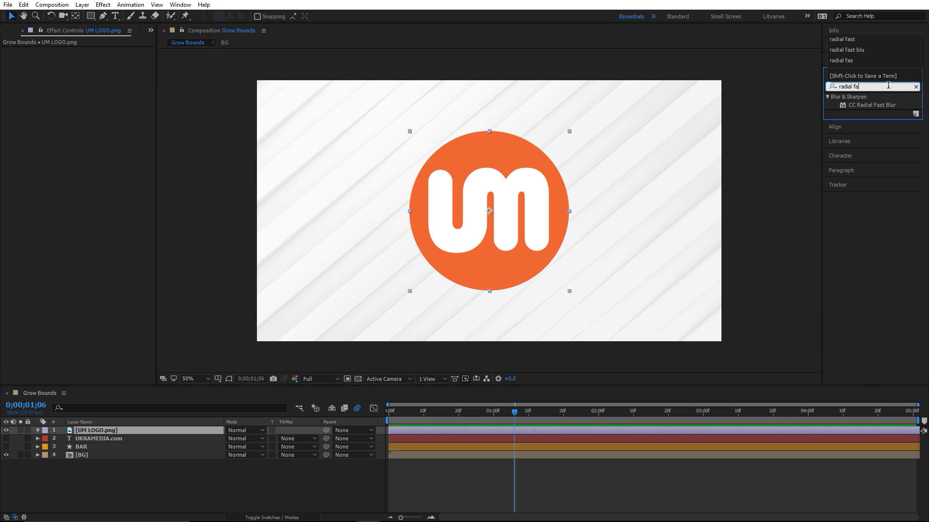
double_click(864, 106)
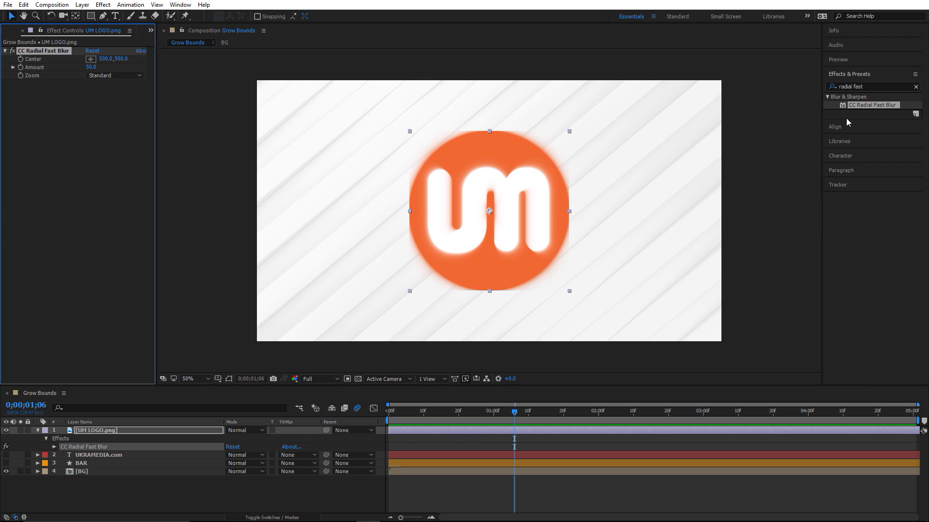
mouse_move(91, 67)
mouse_down()
mouse_move(118, 68)
mouse_move(108, 69)
mouse_up()
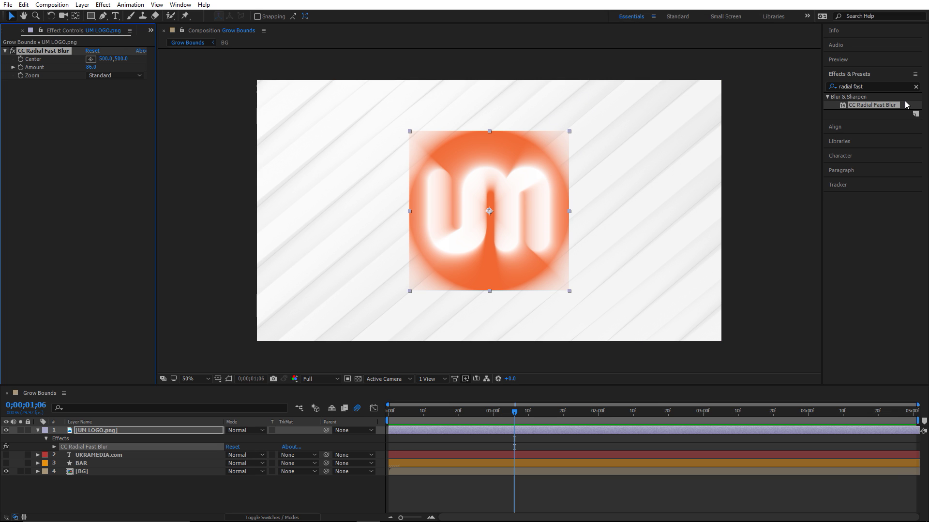
Add Grow Bounds to the UM LOGO.png layer, place it above CC Radial Fast Blur and increase its Pixels value
click(916, 87)
click(891, 85)
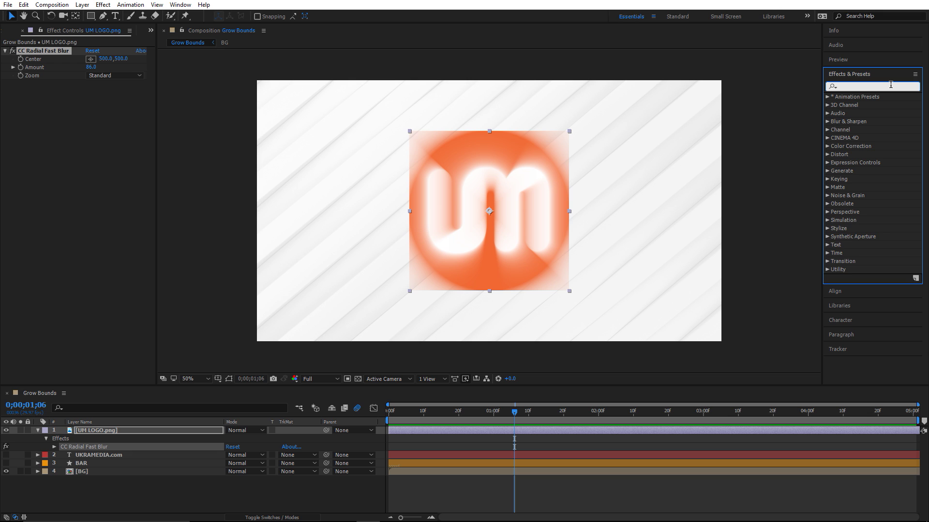
text(grow bo)
drag(858, 104, 87, 92)
drag(44, 51, 53, 114)
drag(90, 61, 186, 62)
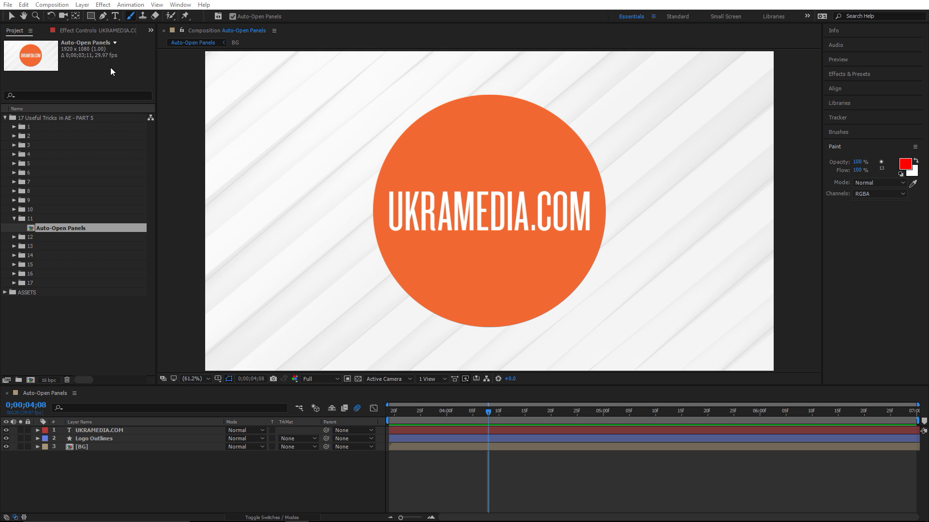
Switch between the Type and Brush tools to check which utility panels Auto-Open Panels brings up, and toggle the Type tool's panels
click(115, 16)
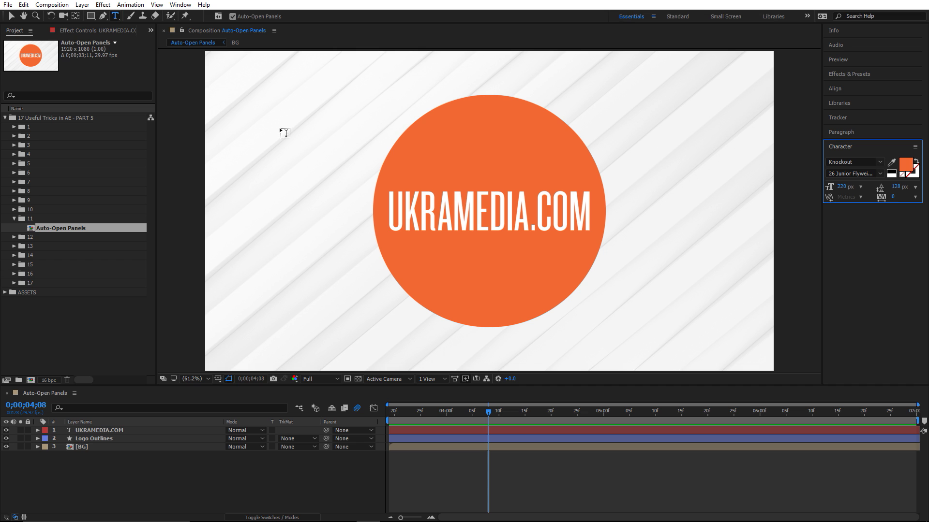
click(129, 16)
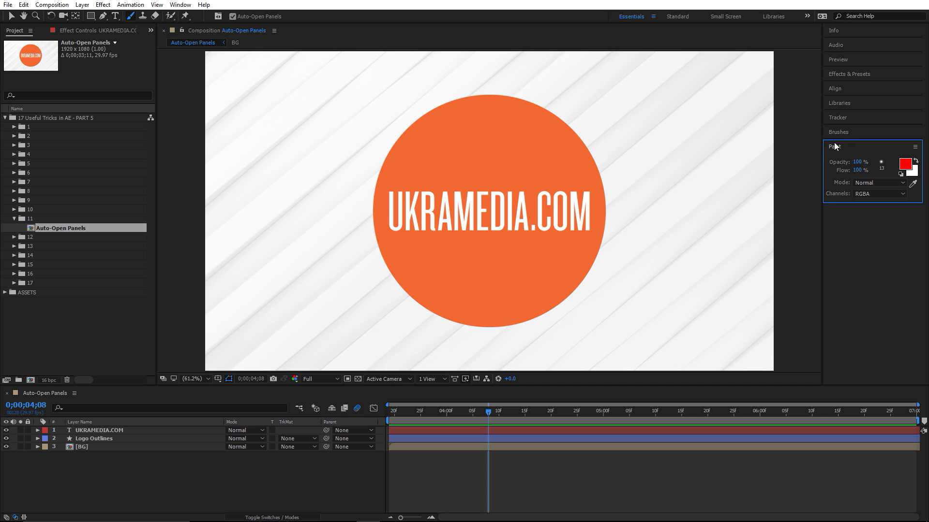
click(116, 16)
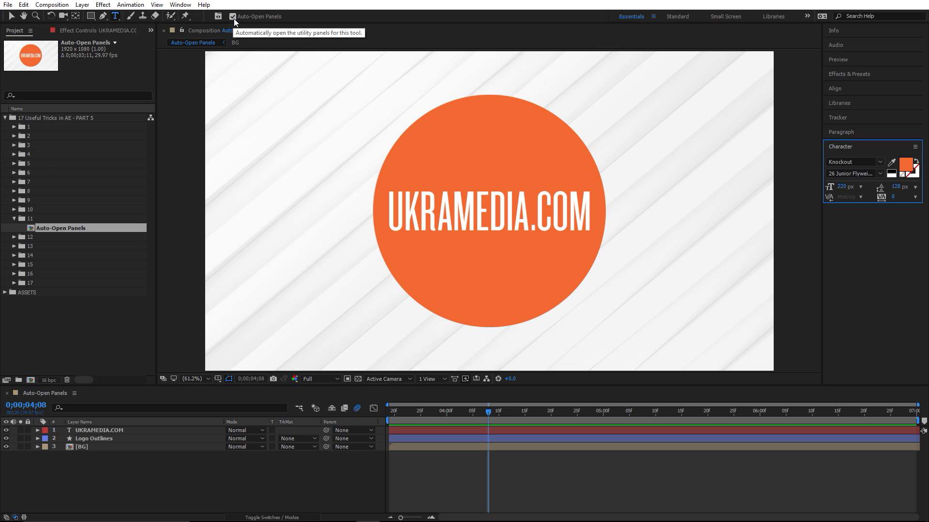
click(219, 16)
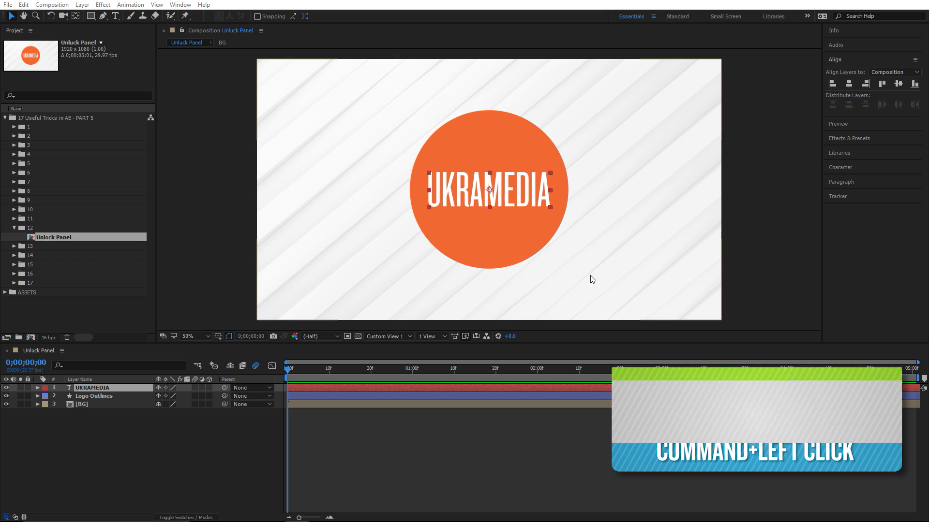
Undock the Align panel, float it over the composition, and dock it again between Info and Audio
drag(853, 58, 504, 125)
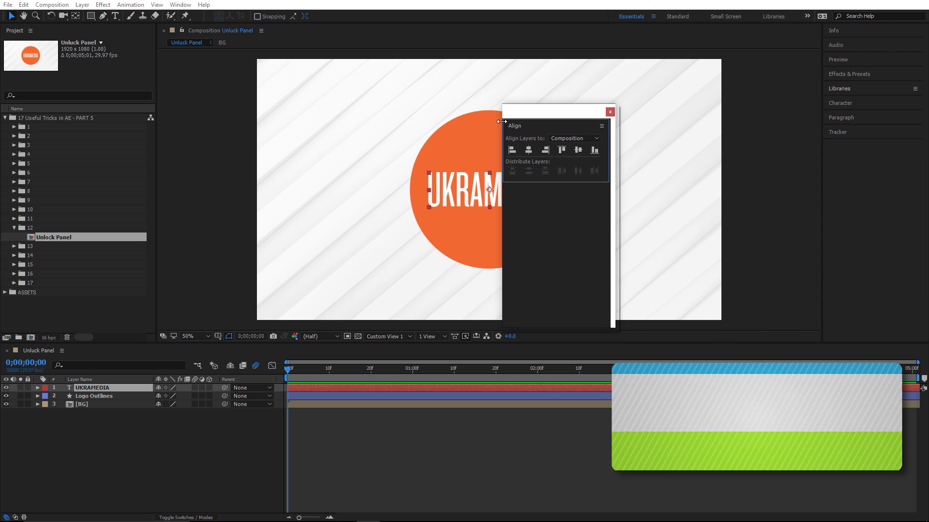
drag(561, 111, 319, 93)
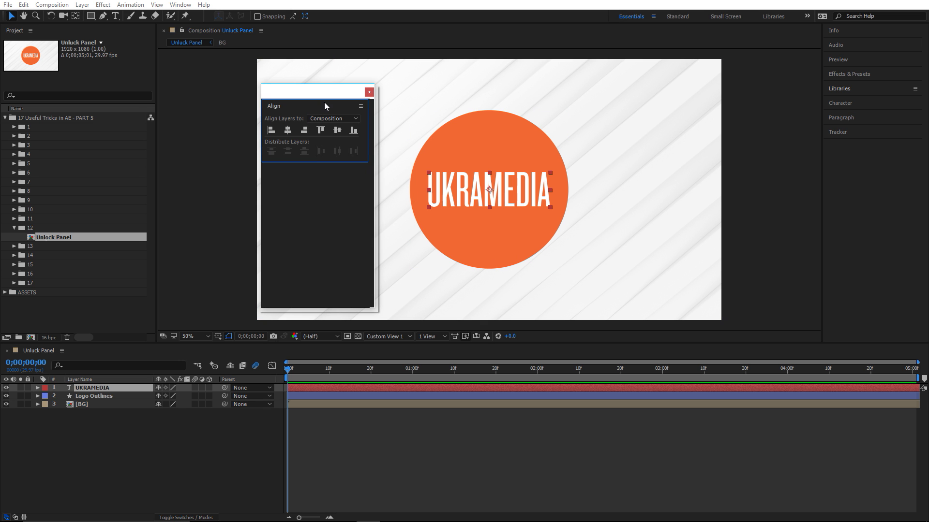
drag(324, 103, 862, 52)
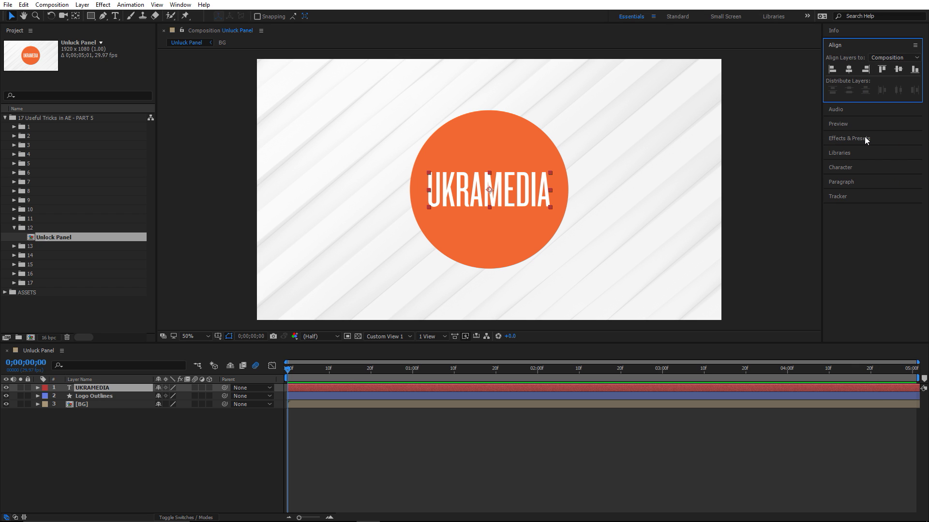
right_click(641, 20)
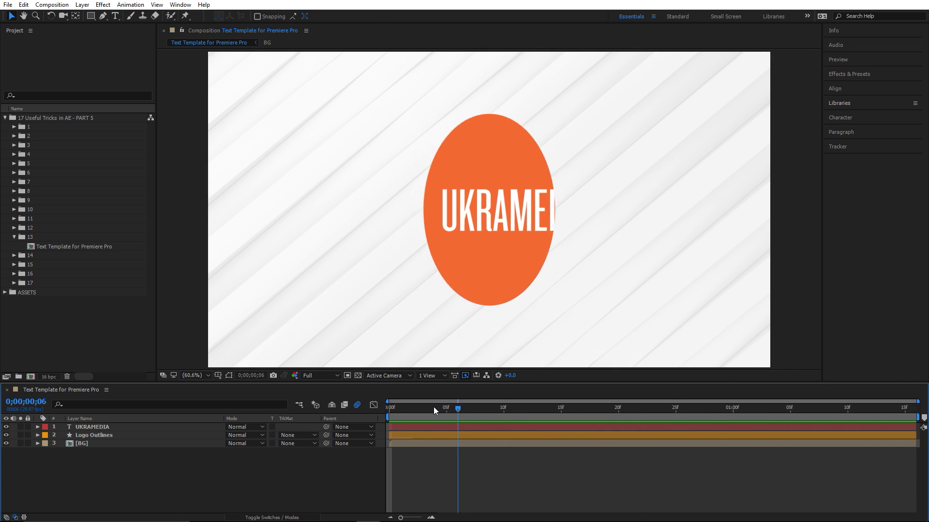
Export the Text Template for Premiere Pro composition as a text template into PR FILES, replacing the existing file
click(653, 408)
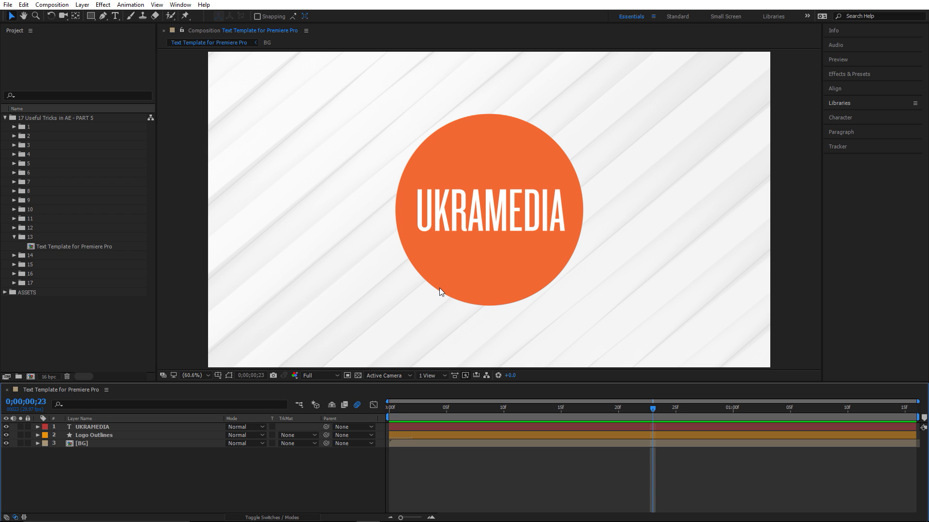
click(80, 248)
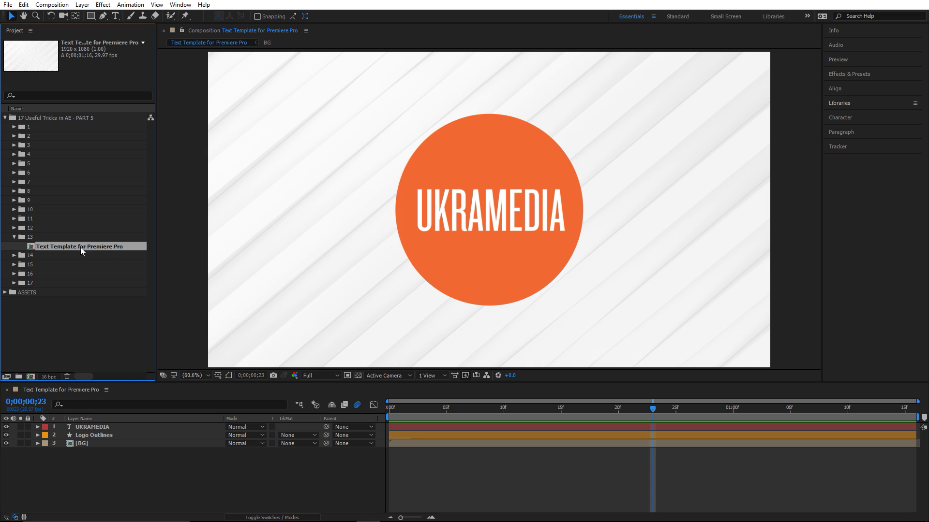
click(51, 4)
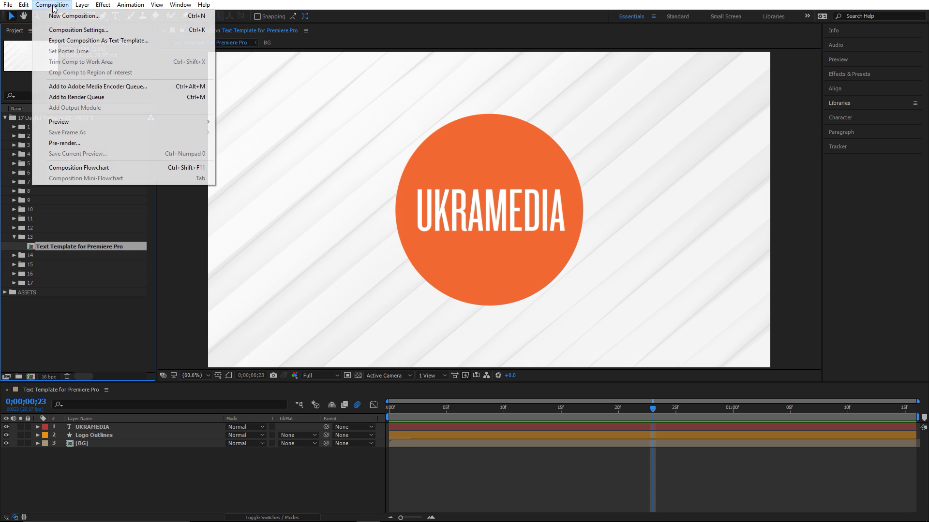
click(54, 41)
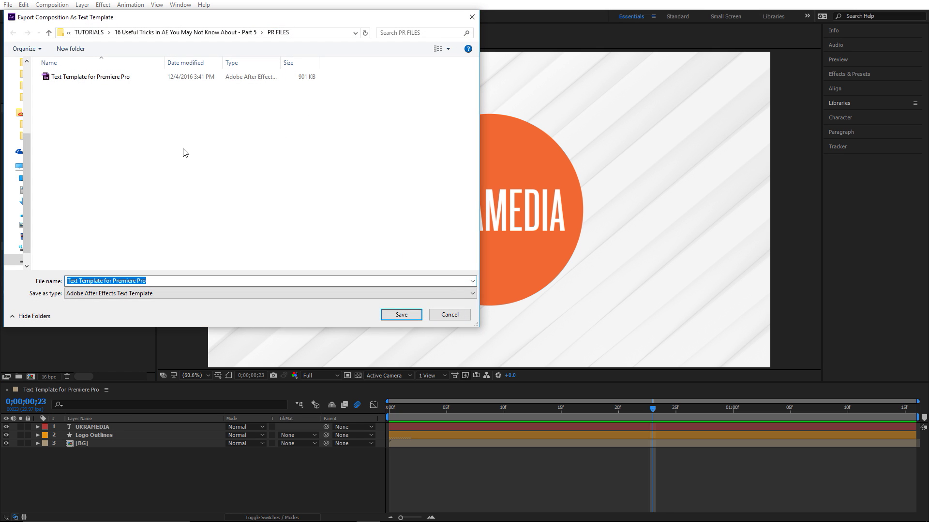
click(121, 79)
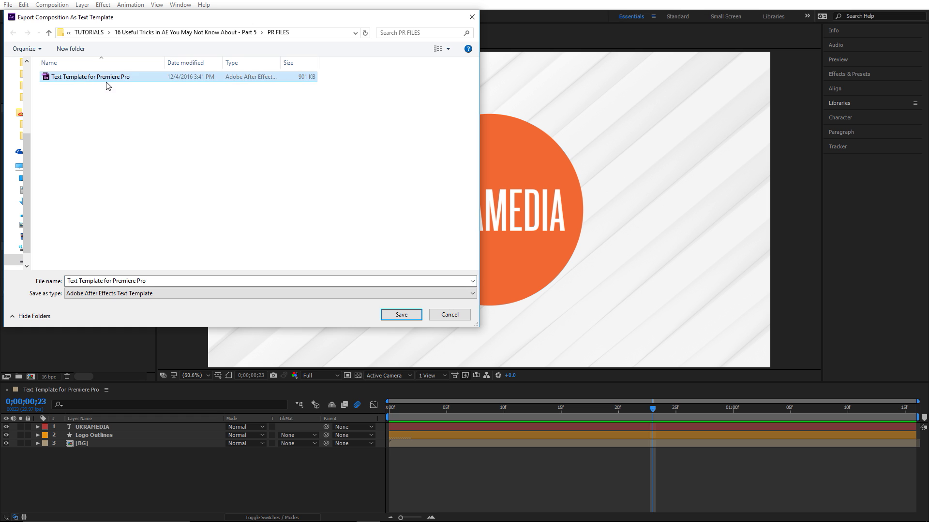
click(402, 315)
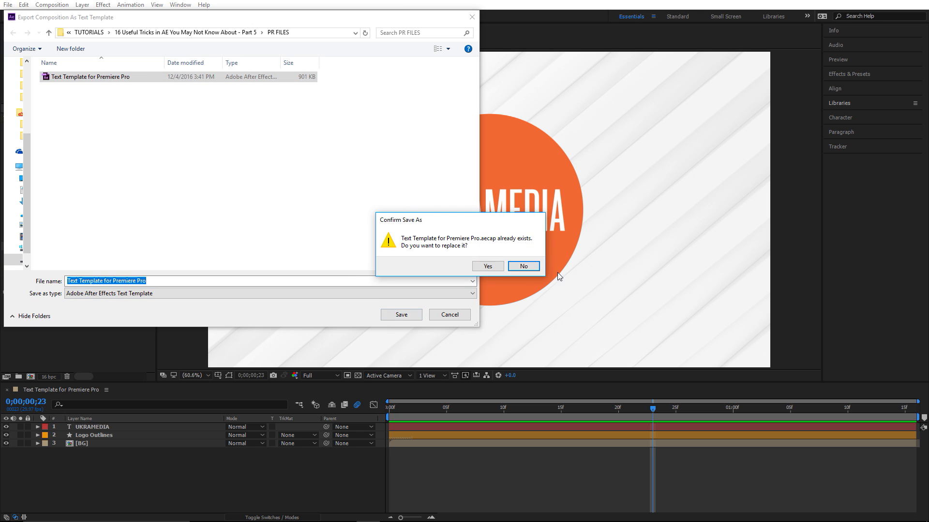
click(487, 267)
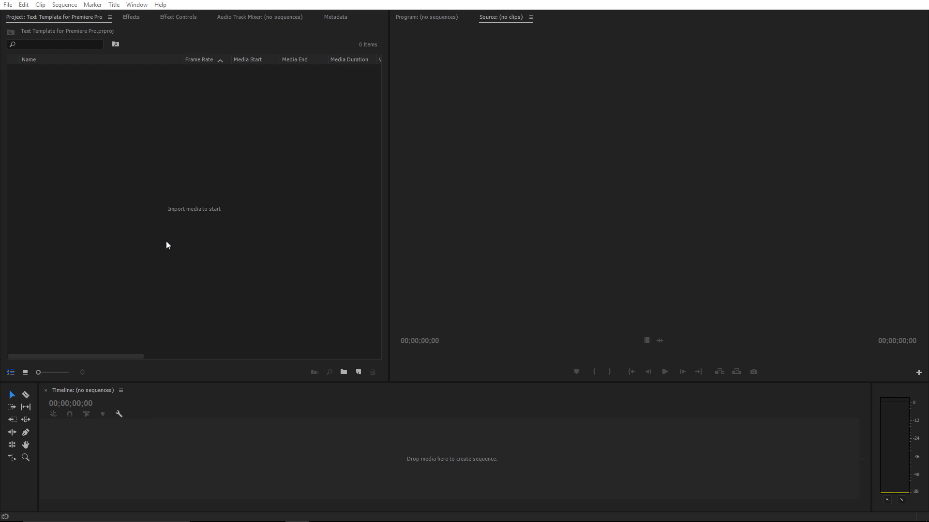
Switch to Premiere Pro and import the Text Template for Premiere Pro composition from the AE PROJECT TEMPLATE folder
click(151, 217)
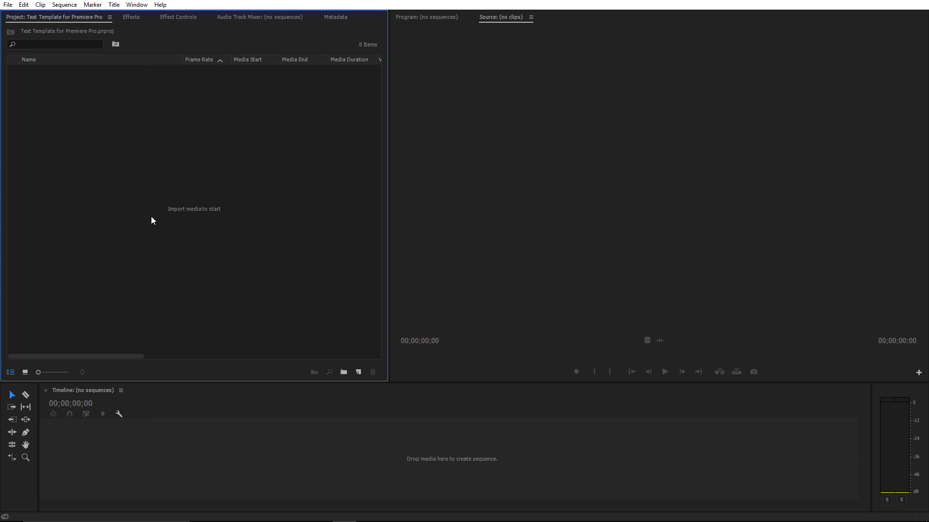
double_click(151, 218)
click(83, 78)
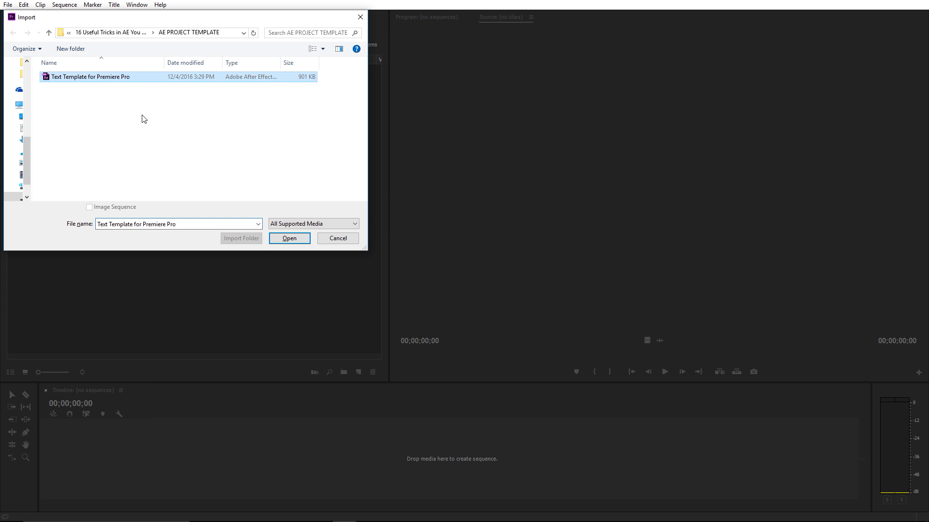
click(290, 238)
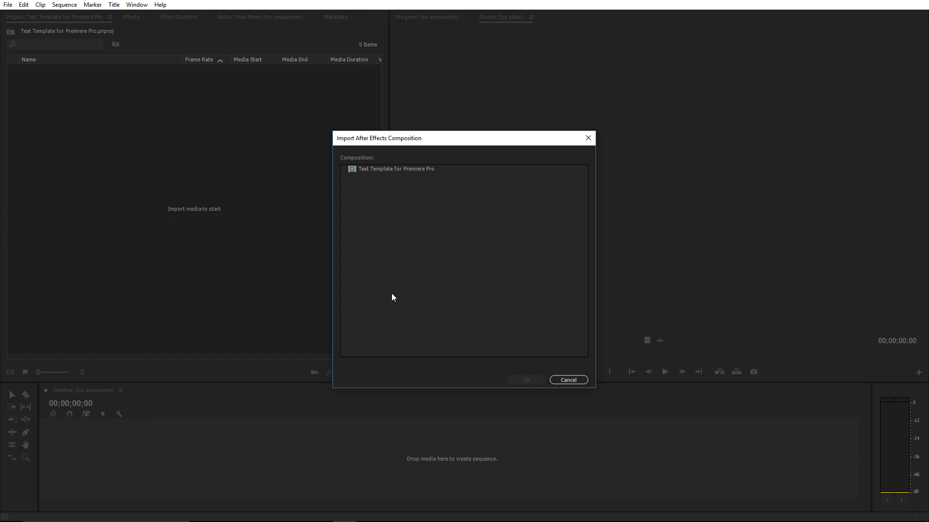
click(381, 170)
click(527, 381)
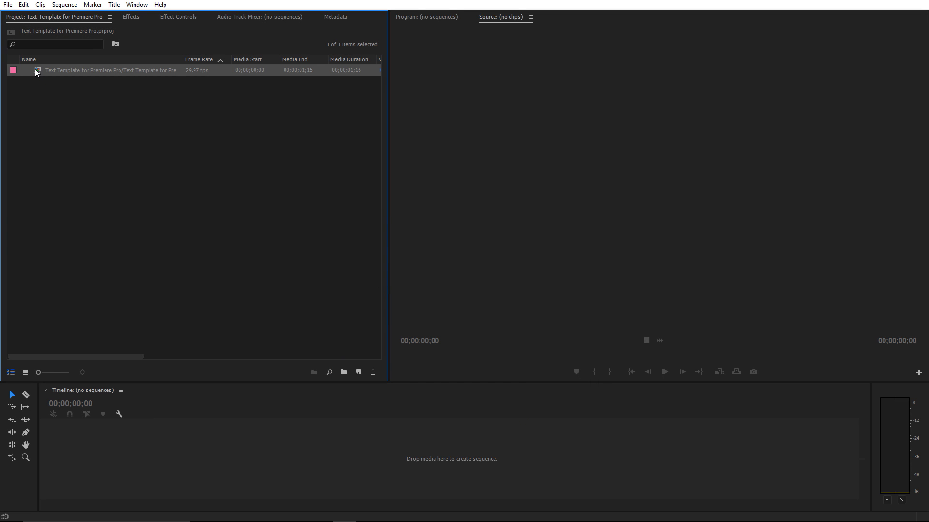
Preview the imported template in the Source monitor, create a sequence from it and move the sequence playhead to 00;00;00;16
double_click(35, 69)
drag(504, 360, 554, 353)
click(40, 73)
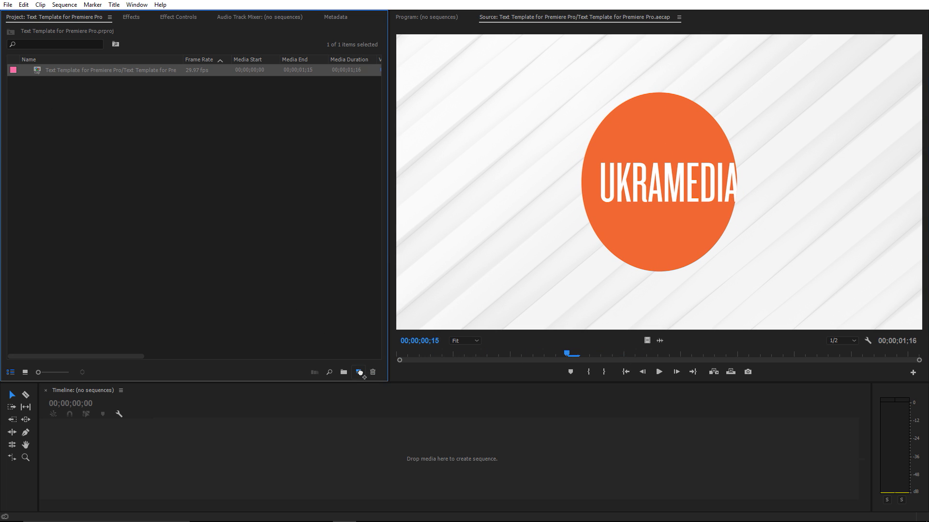
drag(359, 373, 360, 373)
drag(210, 416, 267, 423)
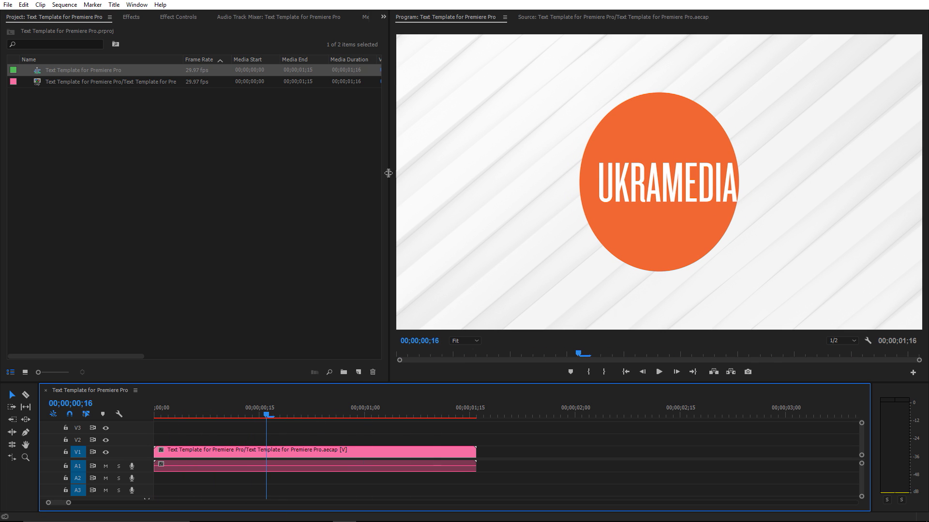
Replace the imported template's UKRAMEDIA editable text with a first name and scrub the sequence playhead back towards its start
double_click(37, 82)
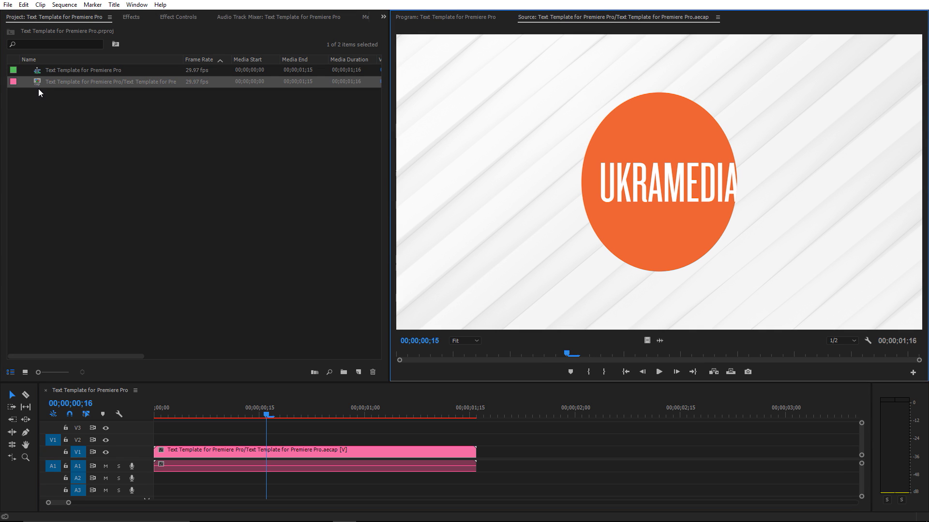
click(180, 17)
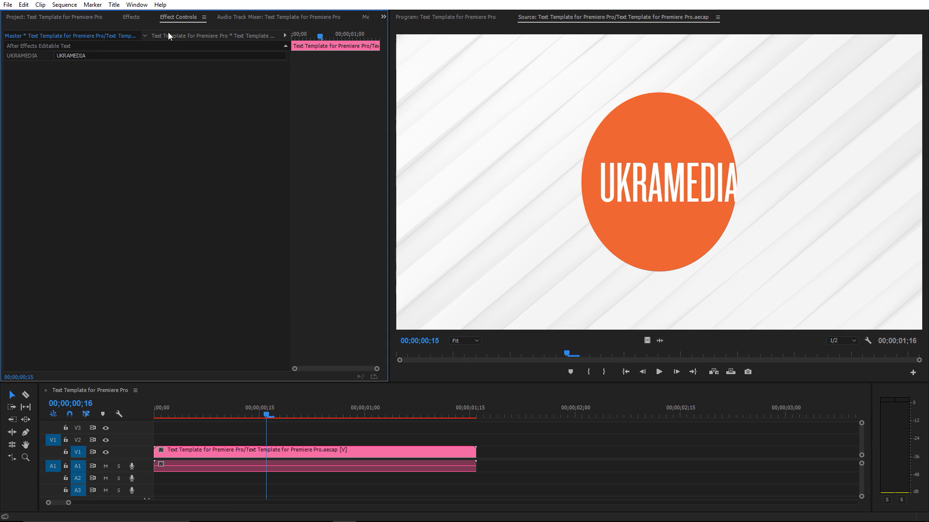
click(88, 57)
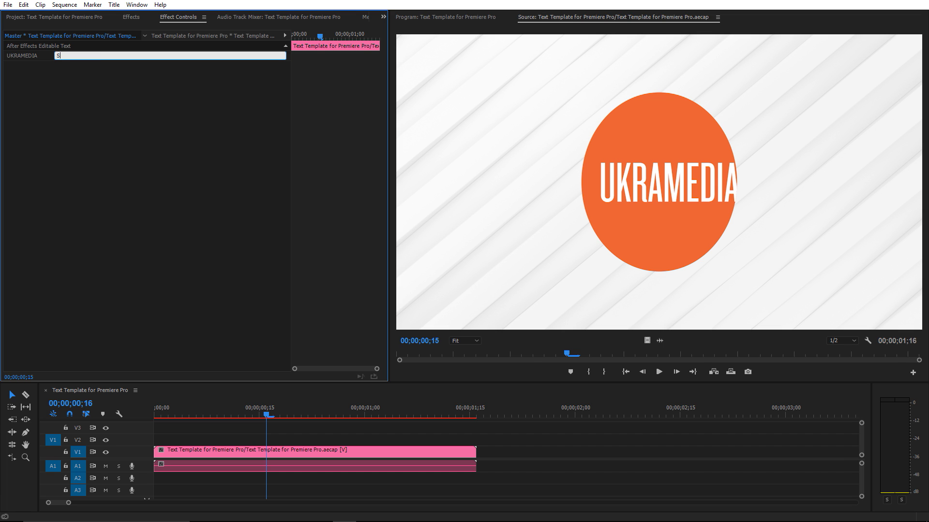
click(129, 97)
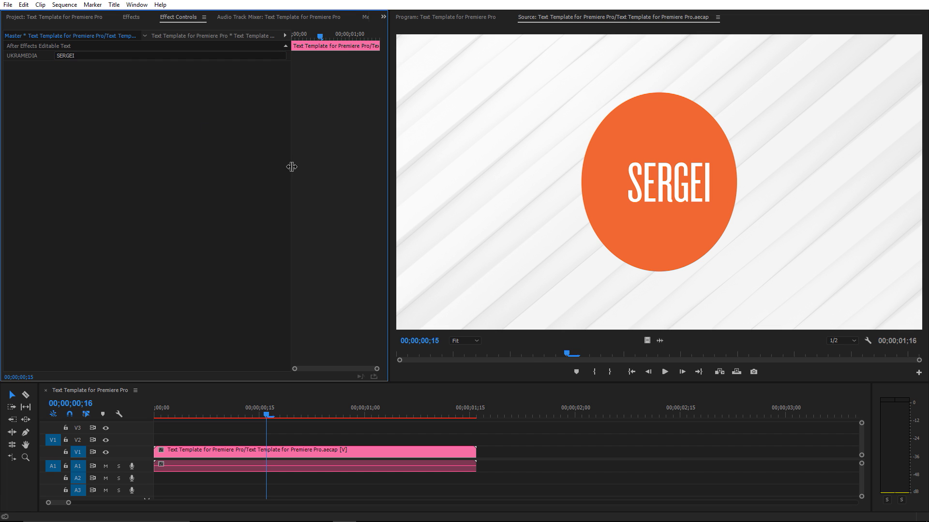
drag(271, 412, 180, 415)
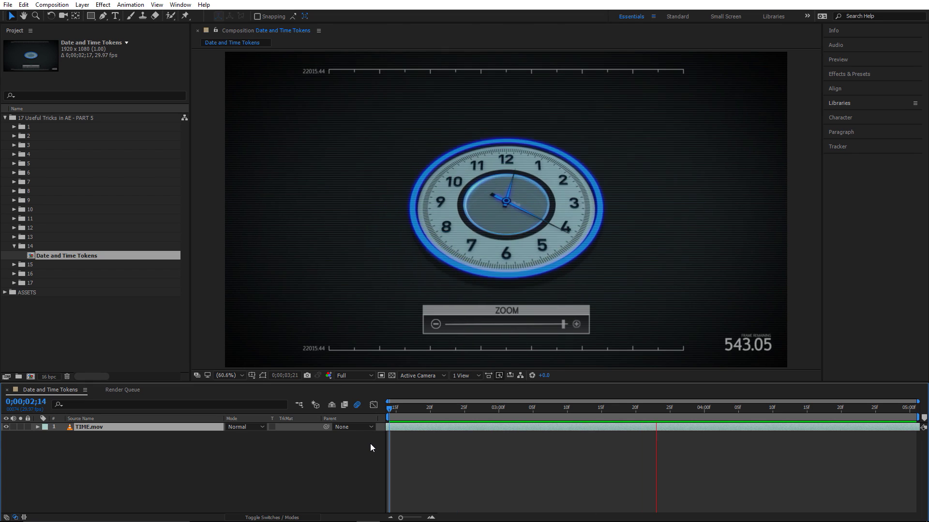
In After Effects, queue the Date and Time Tokens composition for rendering with the custom output name template [compName]_[frameRate].[fileextension]
key(ctrl+m)
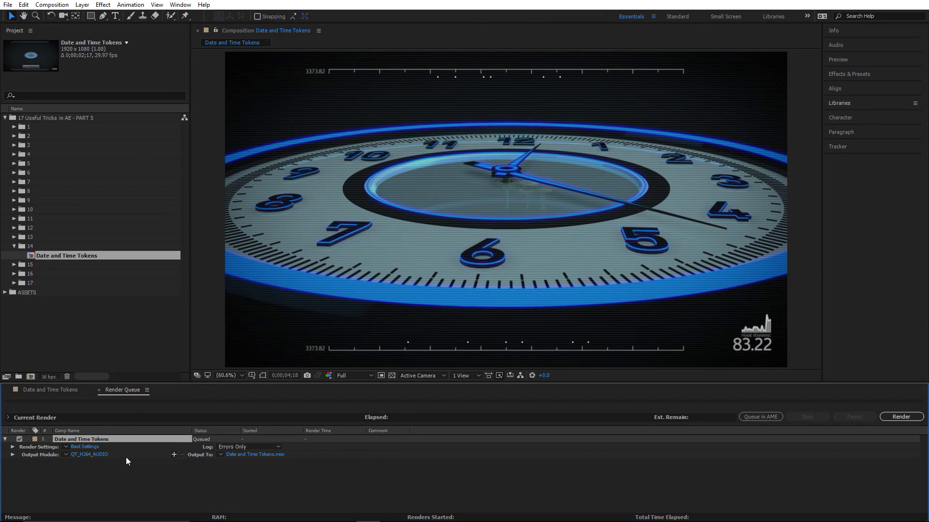
click(221, 454)
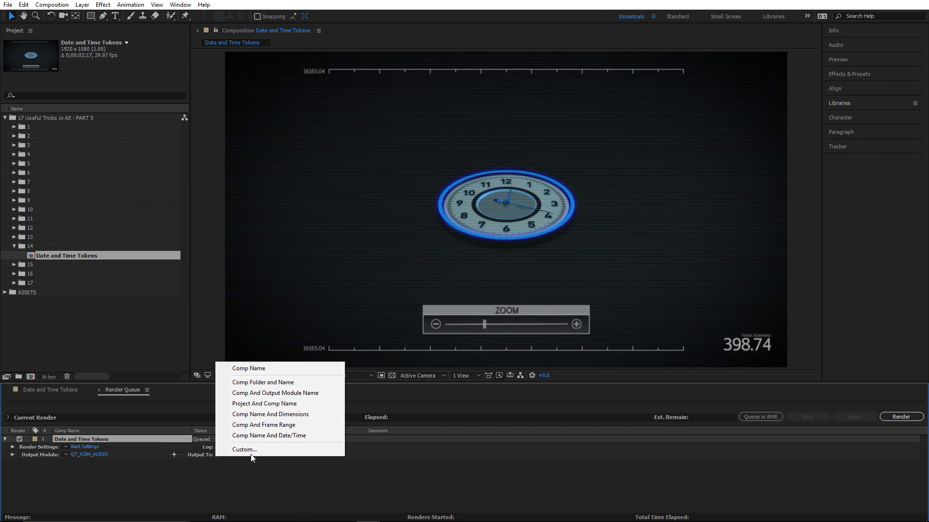
click(245, 450)
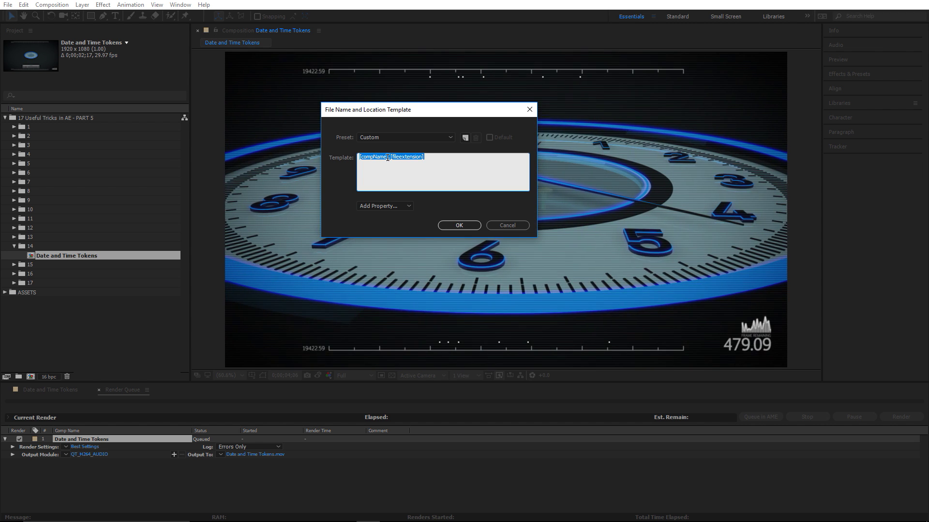
click(436, 188)
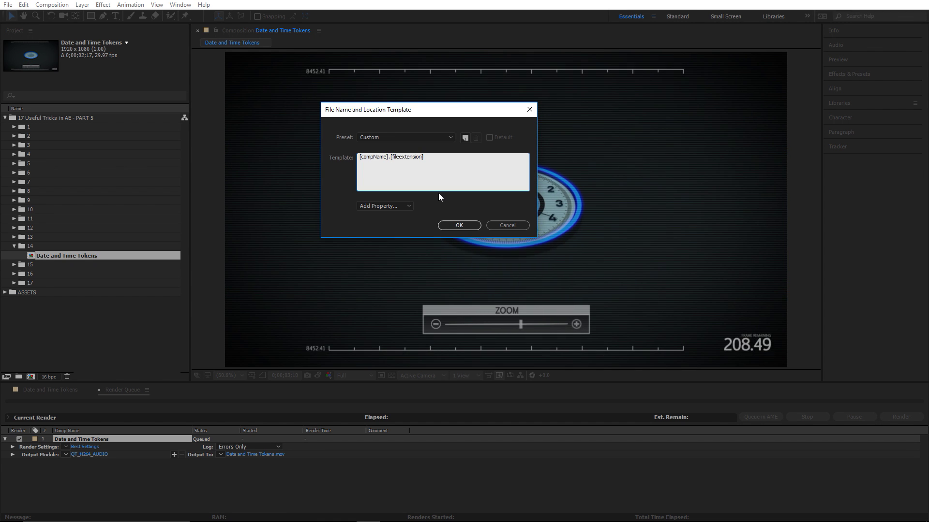
text(_)
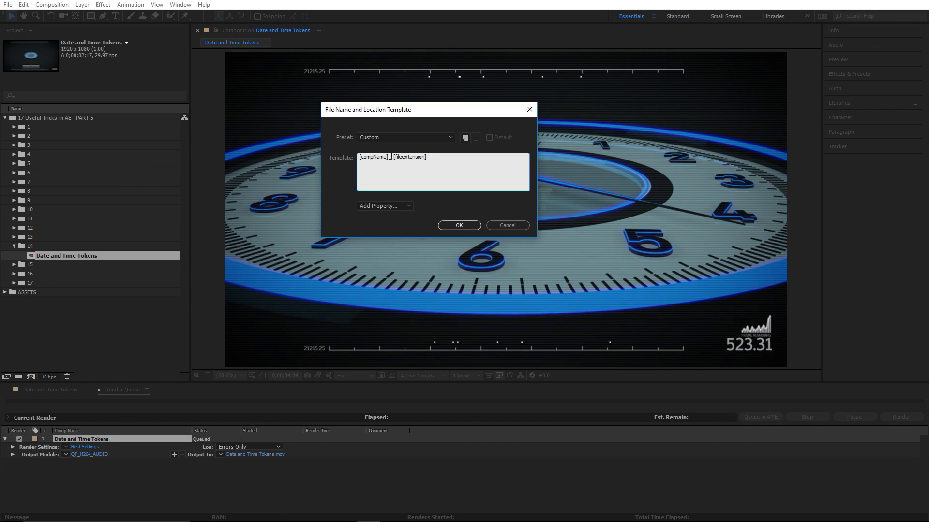
click(398, 205)
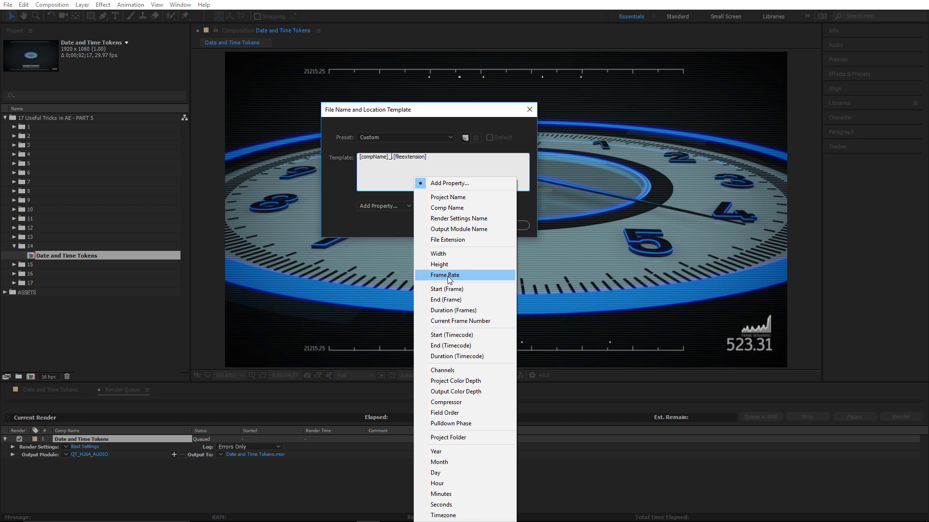
click(443, 275)
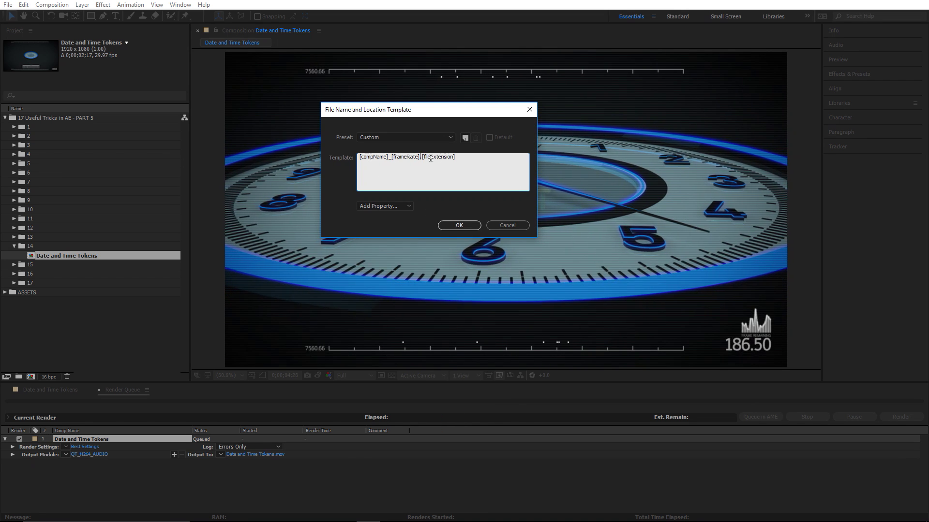
click(454, 224)
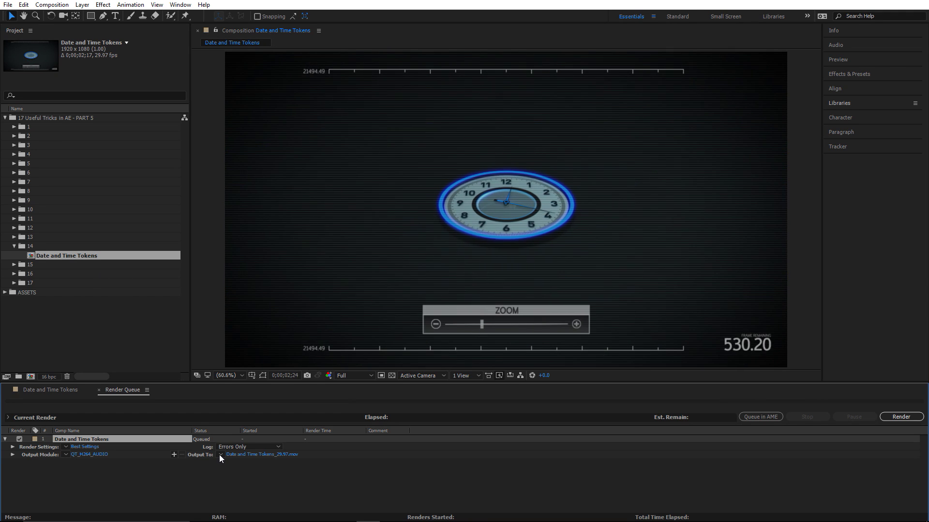
click(221, 455)
click(251, 450)
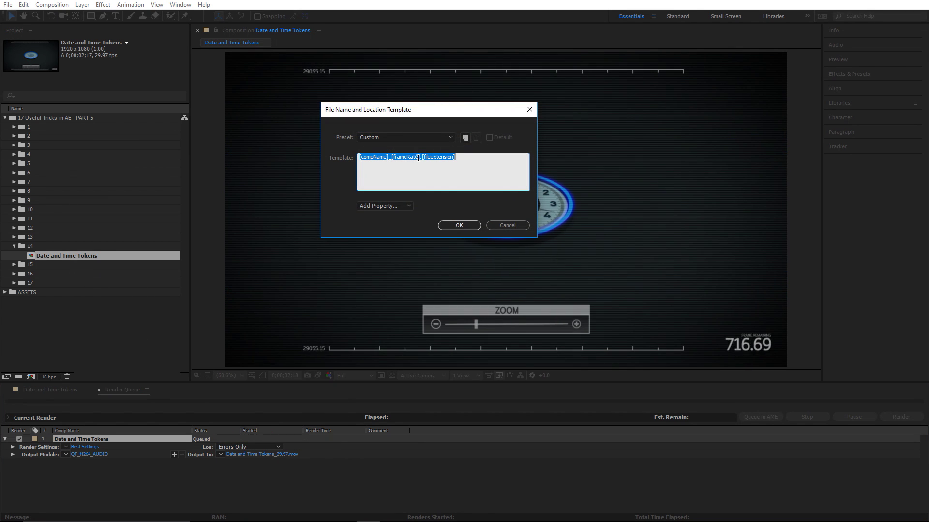
click(419, 158)
text(_)
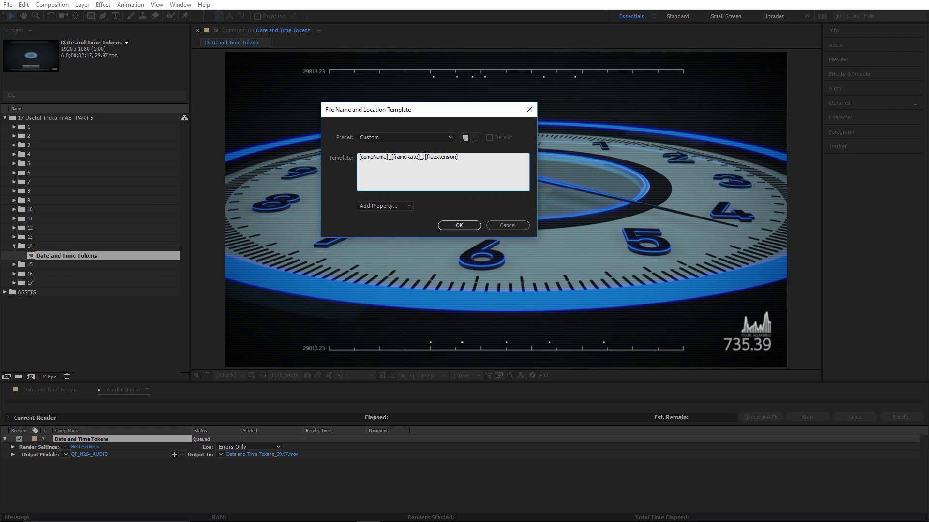
click(399, 206)
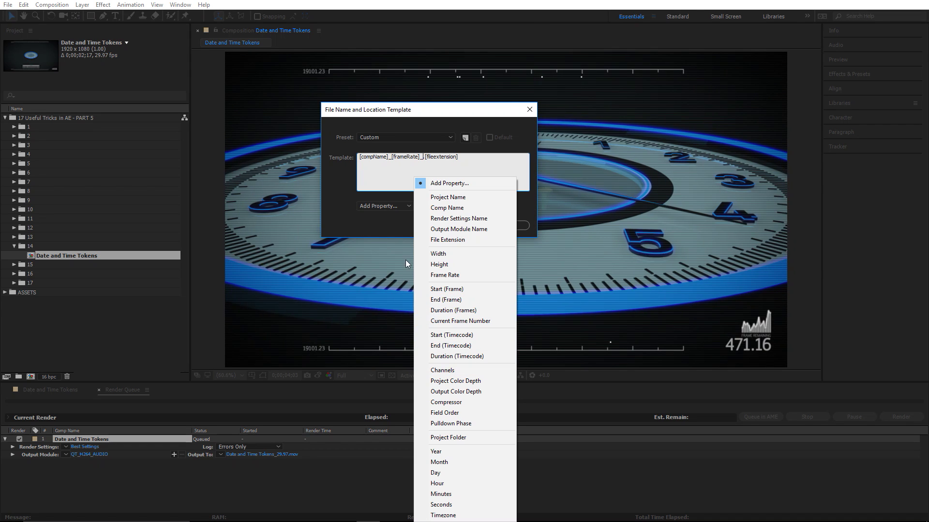
click(379, 213)
click(499, 225)
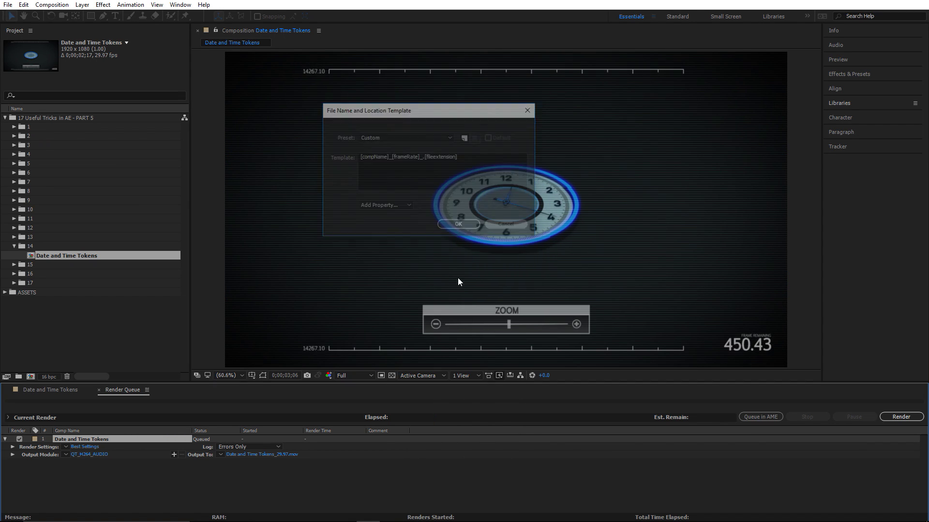
Set the queued output's file name template to Comp Name And Date/Time, render it and expand its output module details
click(221, 455)
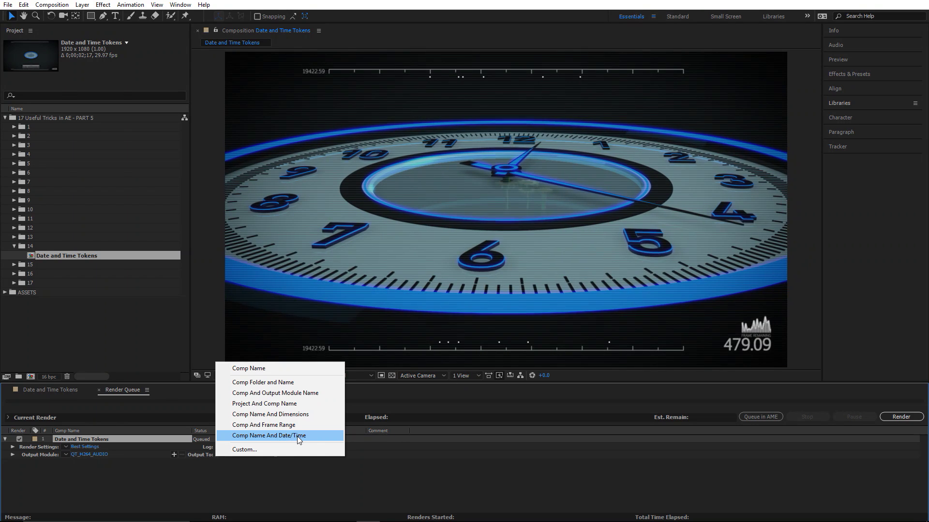
click(297, 436)
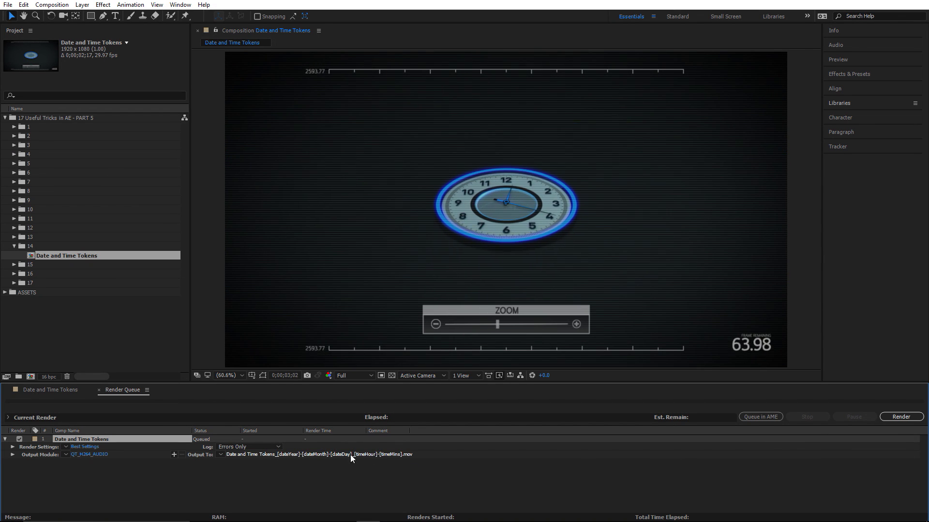
click(902, 417)
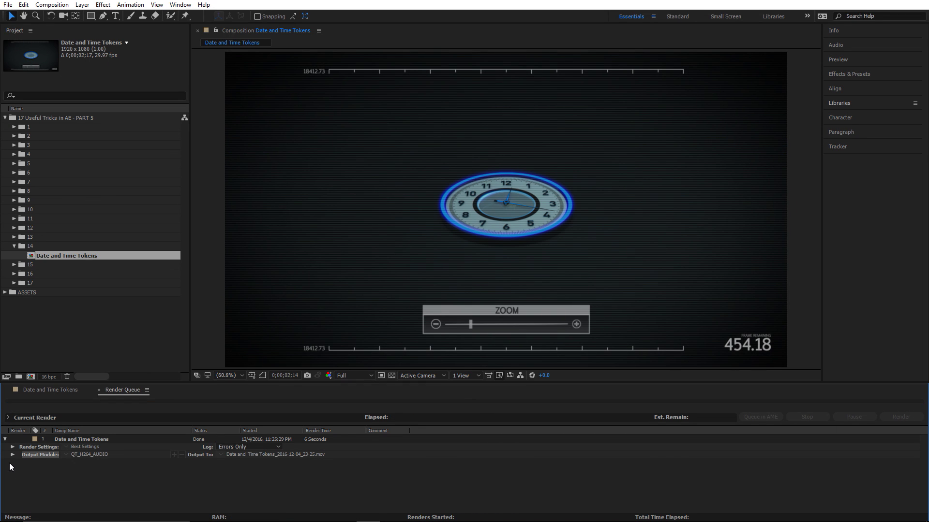
click(12, 454)
click(152, 454)
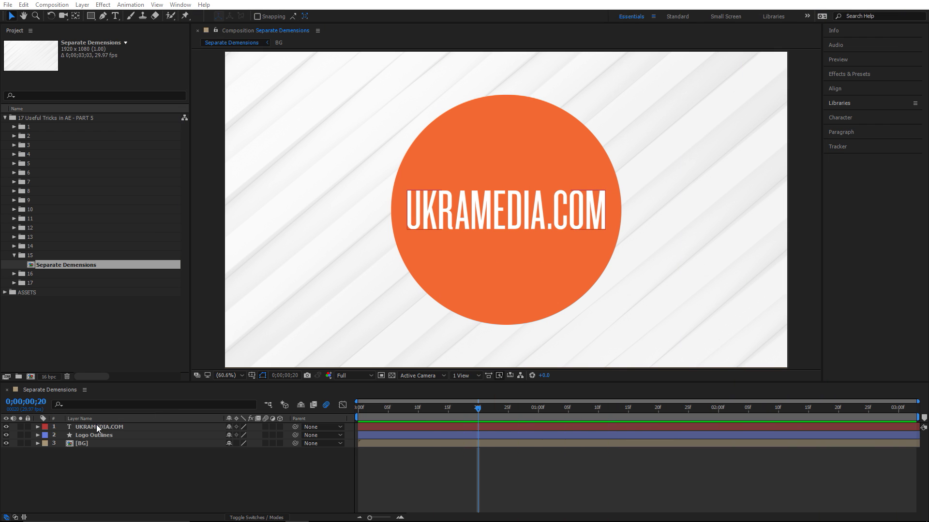
Reveal the Position of the UKRAMEDIA.COM layer in the Separate Demensions composition and separate its dimensions
click(96, 426)
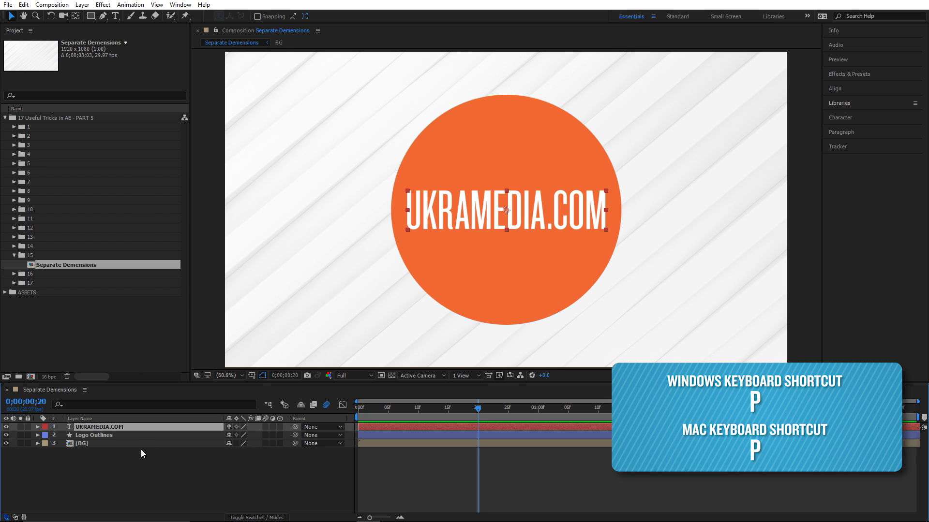
key(p)
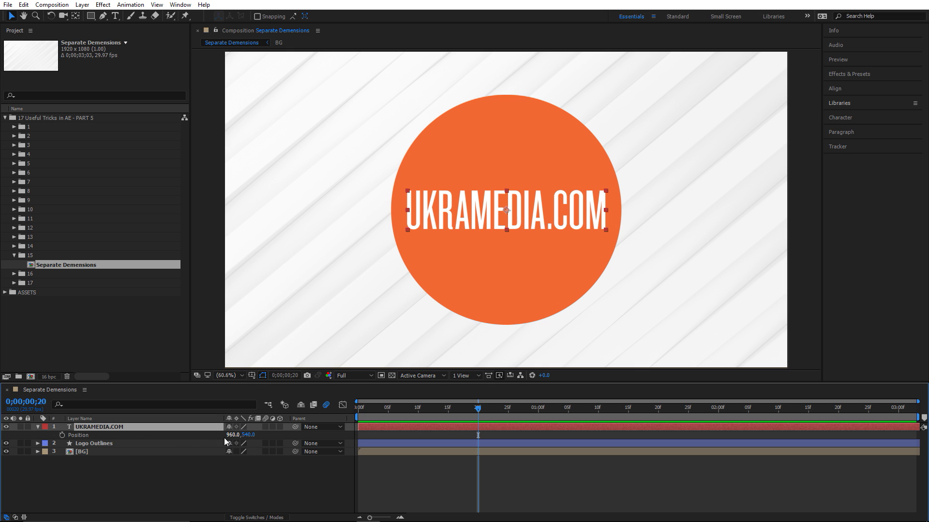
right_click(74, 435)
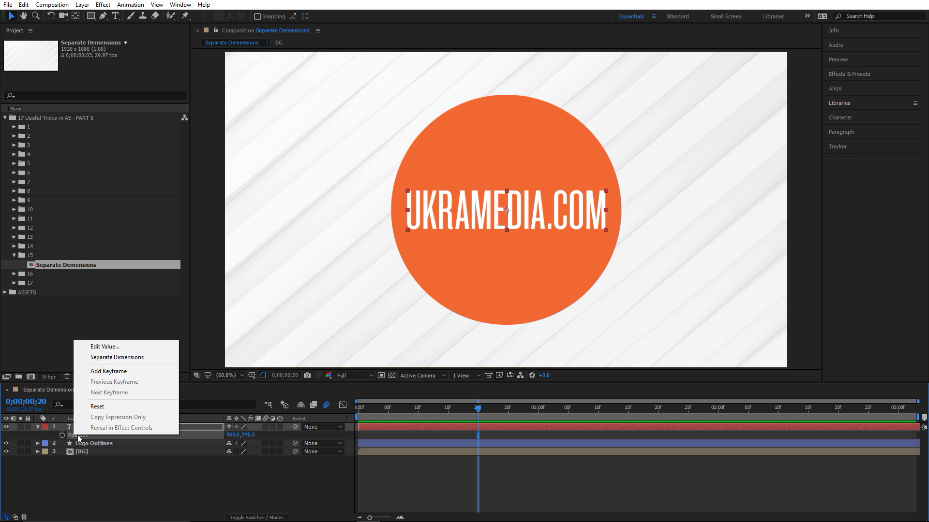
click(120, 358)
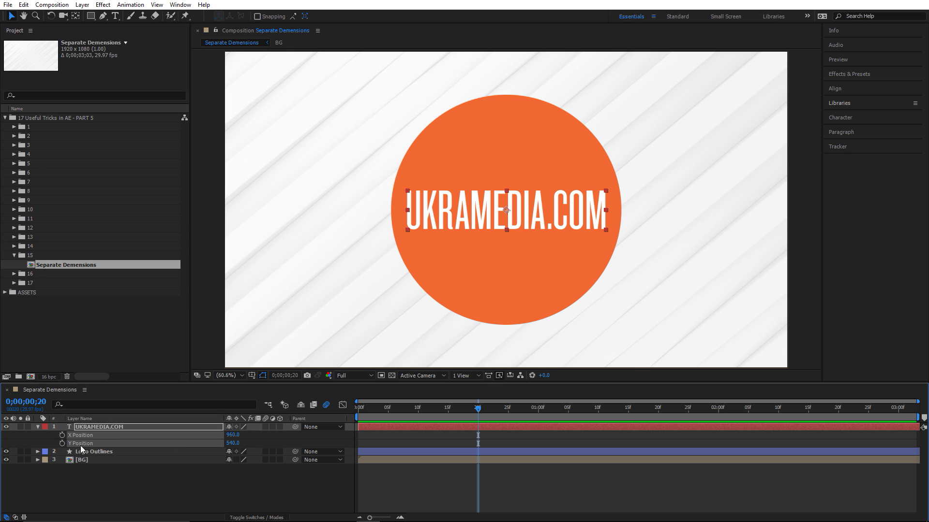
Turn 3D on and back off for the UKRAMEDIA.COM layer and recombine its X and Y Position into one property
click(280, 428)
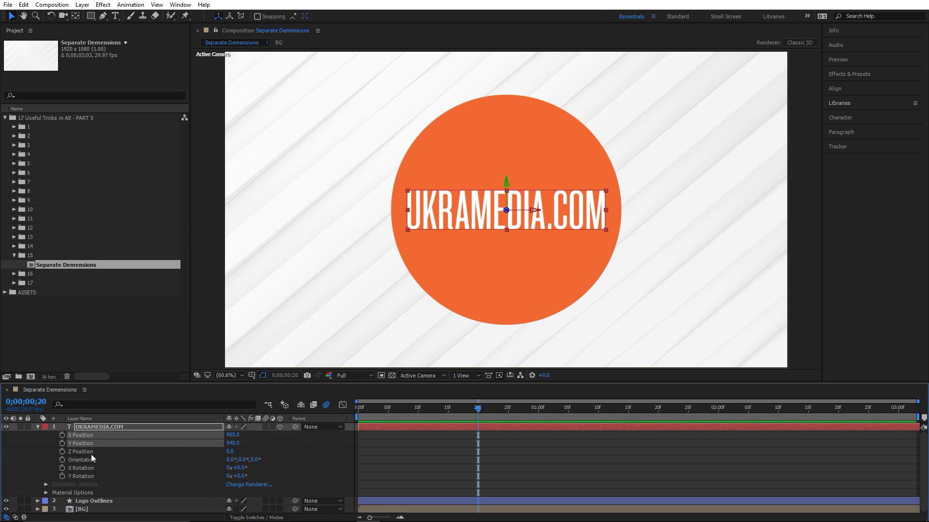
click(280, 427)
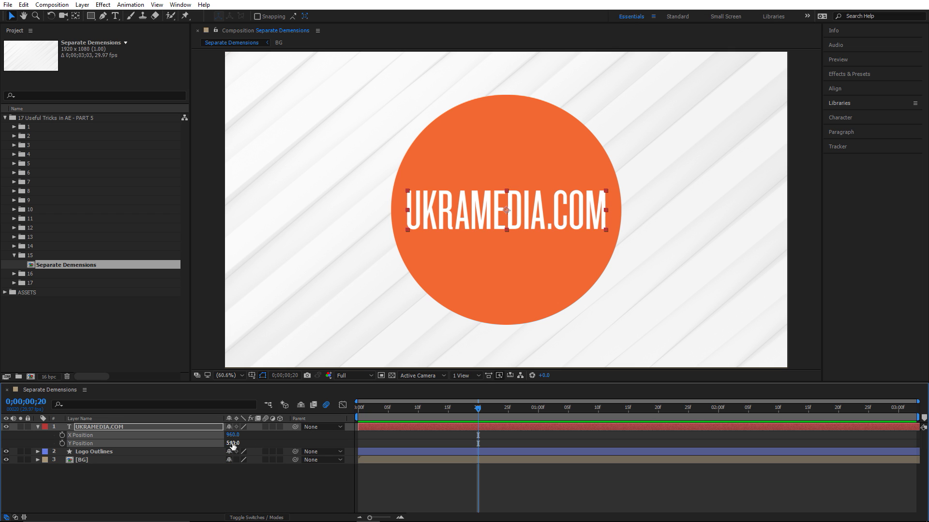
right_click(86, 435)
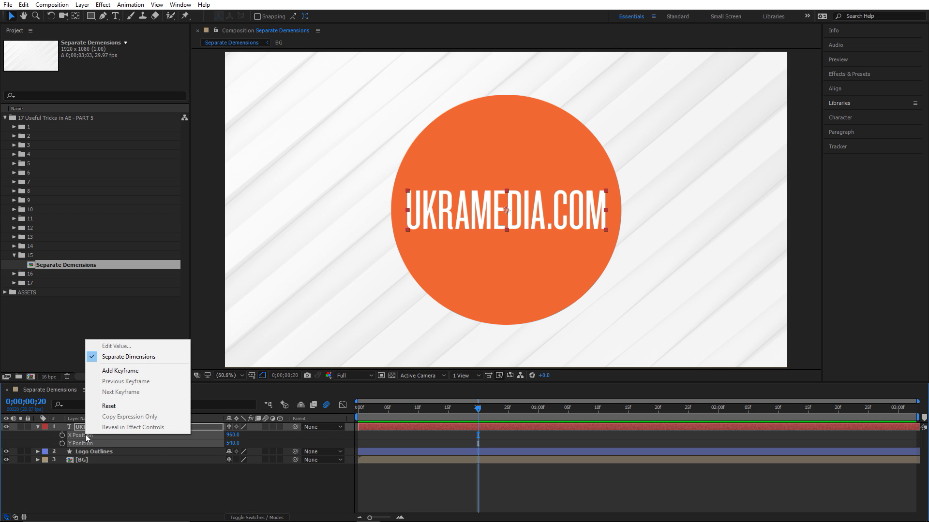
click(116, 358)
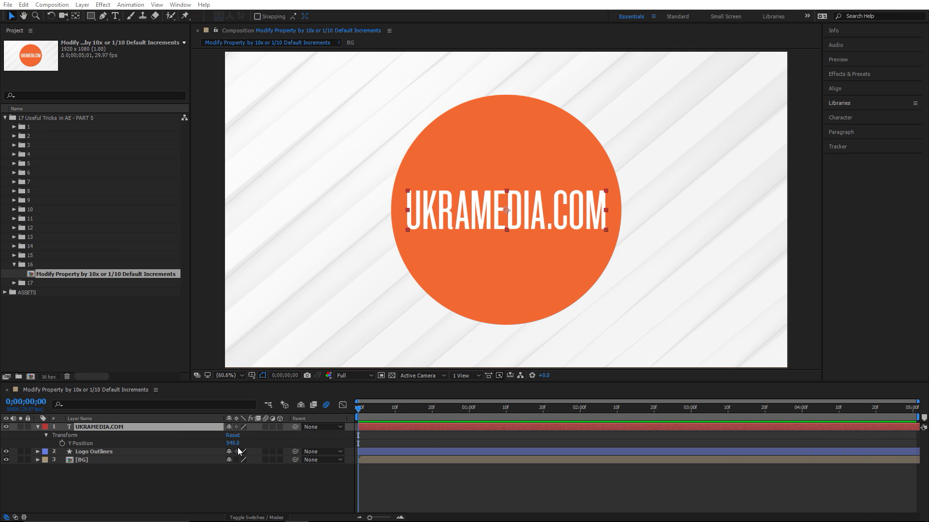
Scrub the UKRAMEDIA.COM layer's Y Position in default increments and then in 10x increments, undoing the large change
drag(233, 443, 360, 444)
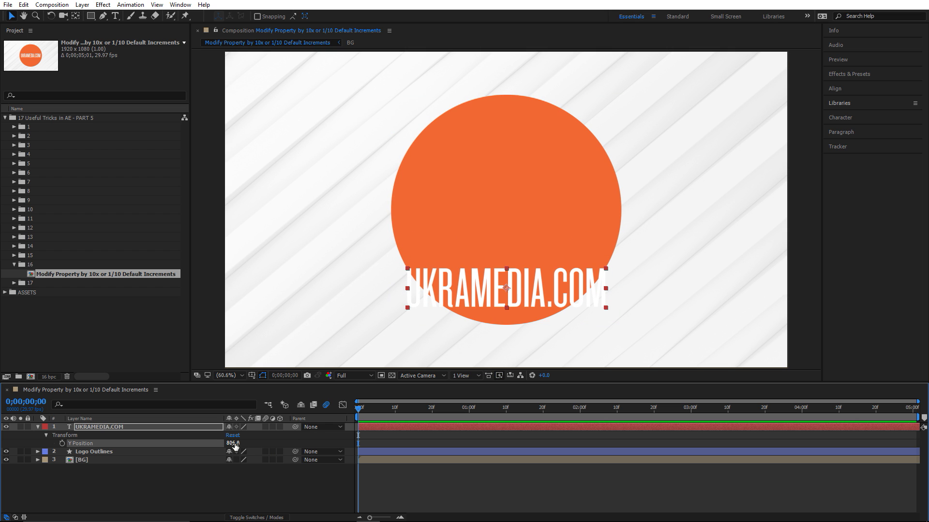
drag(237, 444, 232, 445)
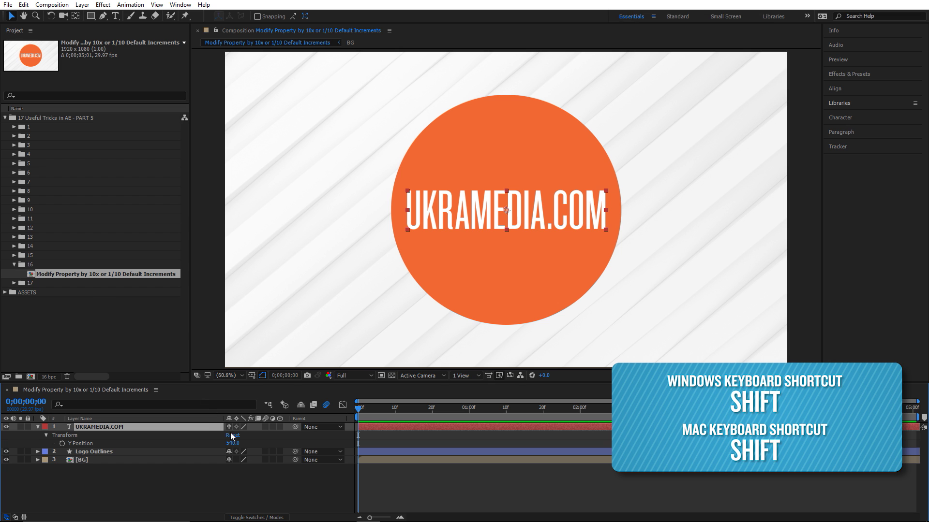
drag(238, 443, 355, 443)
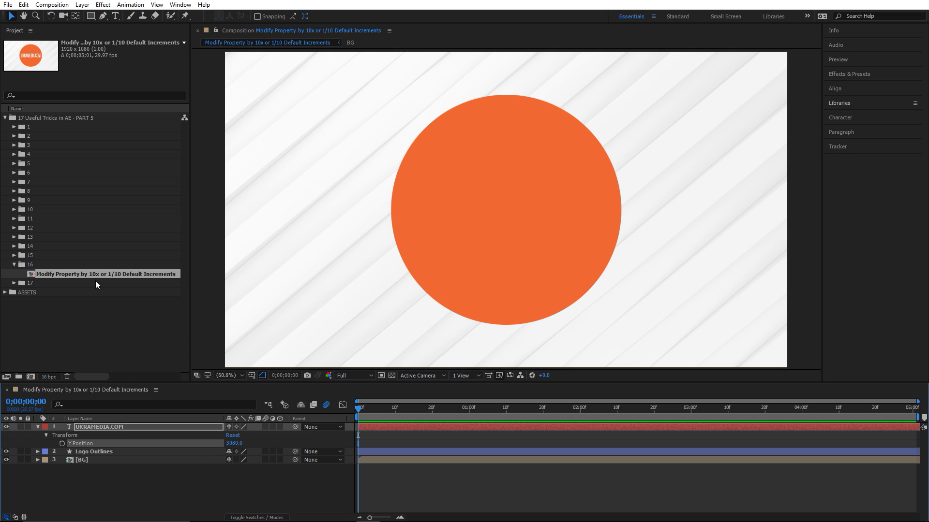
key(ctrl+z)
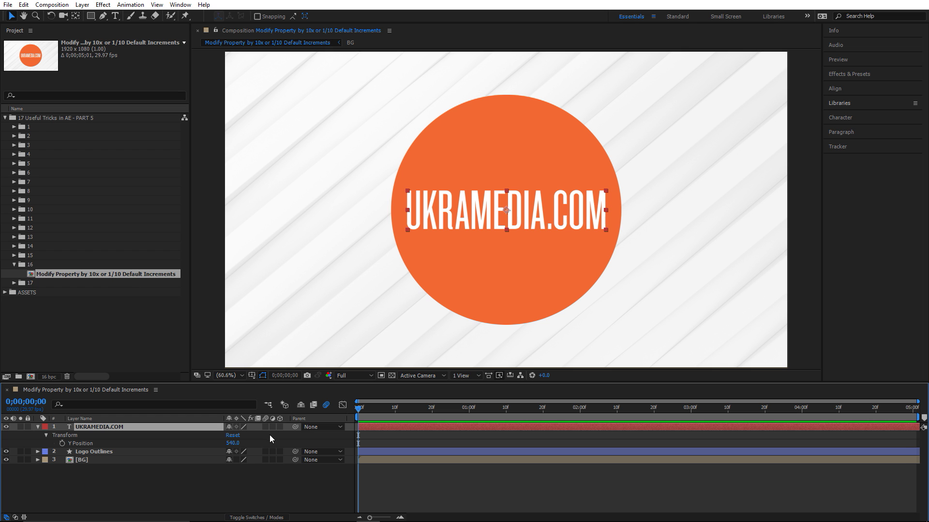
Scrub the UKRAMEDIA.COM layer's Y Position in 1/10 increments to about 565, undo it and scrub the value again
click(239, 444)
drag(239, 444, 356, 444)
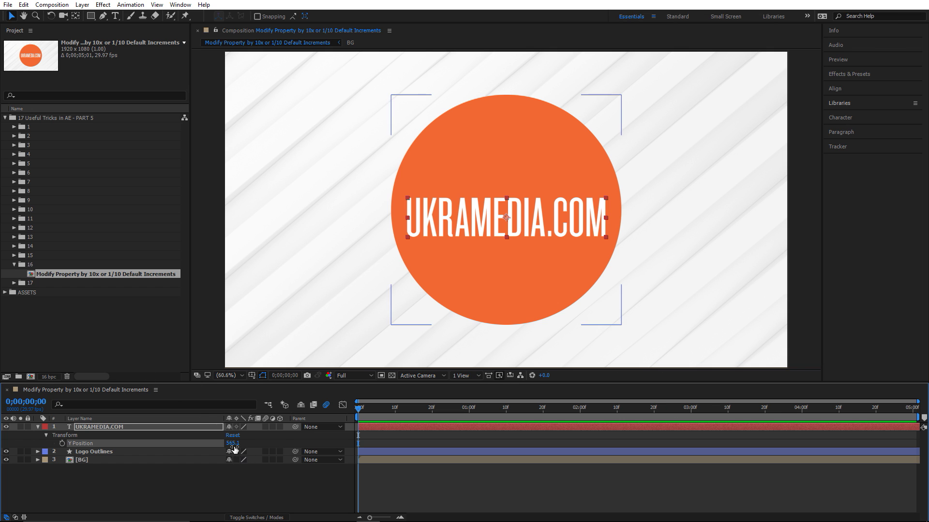
key(ctrl+z)
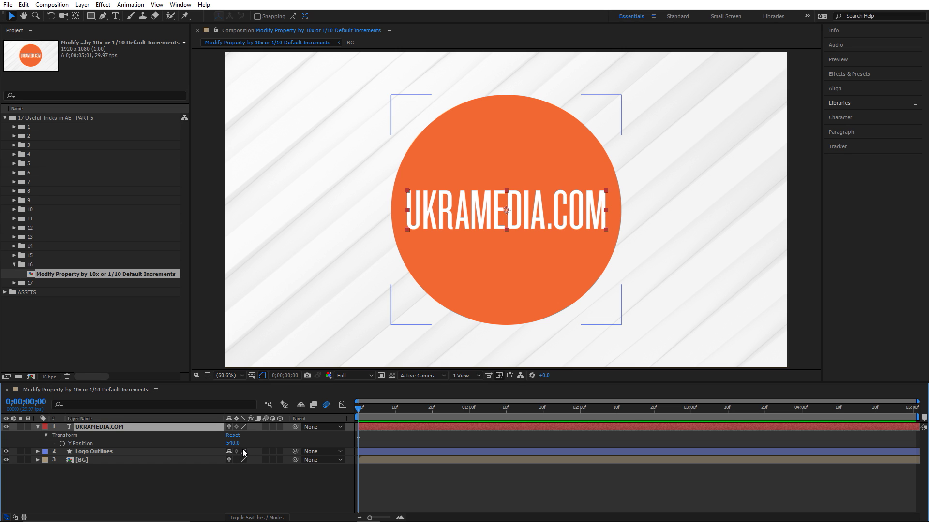
drag(235, 443, 255, 450)
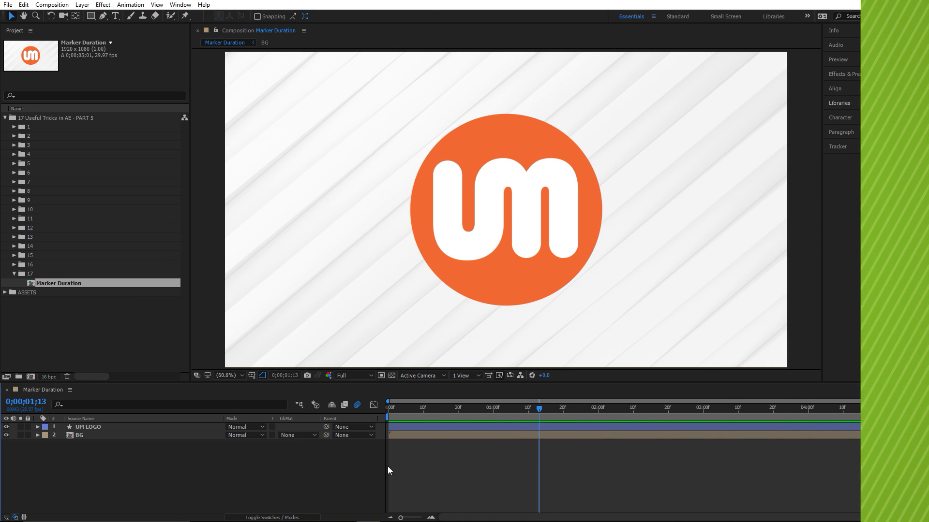
Add a composition marker at 0;00;01;13 in the Marker Duration composition and move the playhead to 0;00;01;00
click(560, 427)
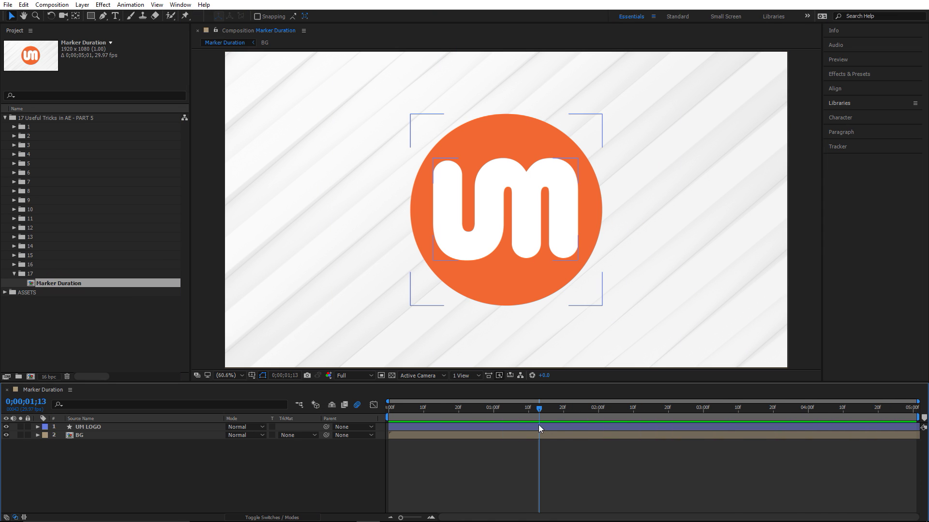
click(395, 450)
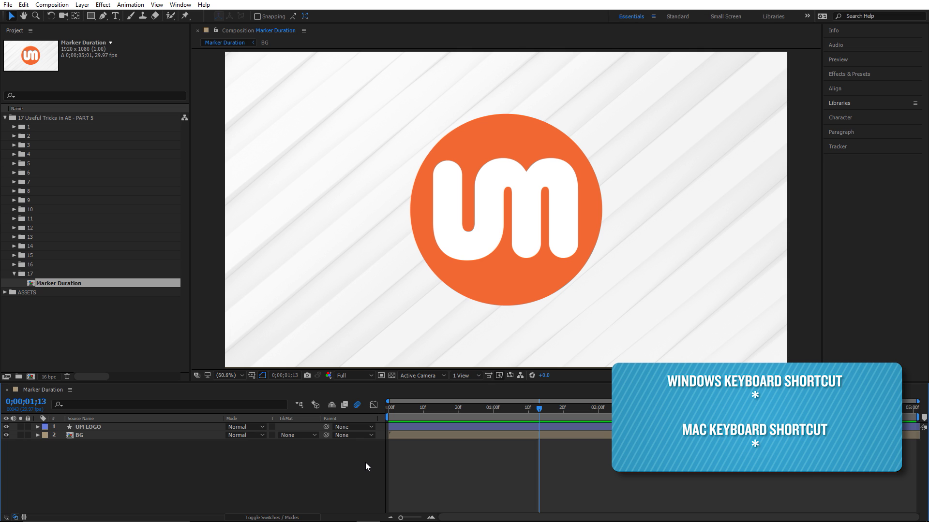
click(559, 427)
drag(536, 409, 493, 410)
click(550, 458)
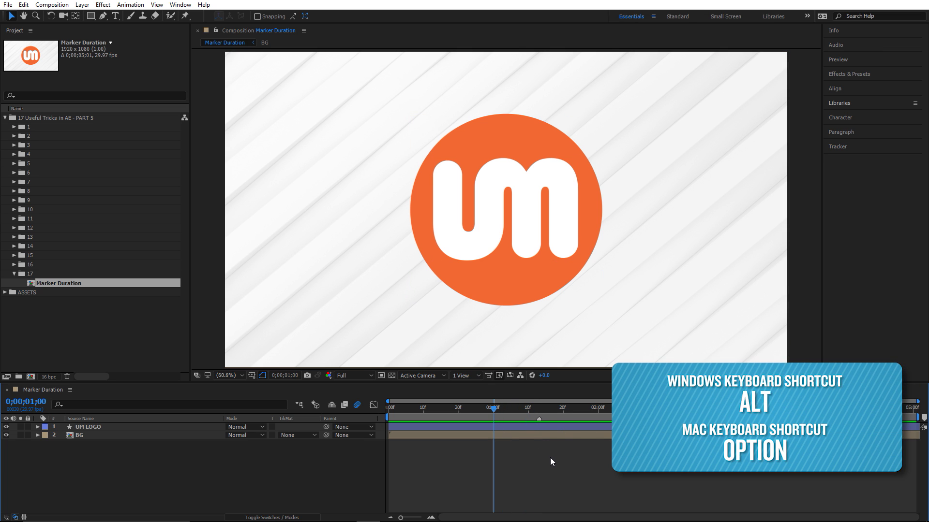
Extend the composition marker's duration so that it ends at about 0;00;03;06 on the timeline
click(543, 424)
click(537, 419)
drag(540, 418, 726, 417)
click(591, 425)
click(622, 418)
click(626, 424)
click(656, 422)
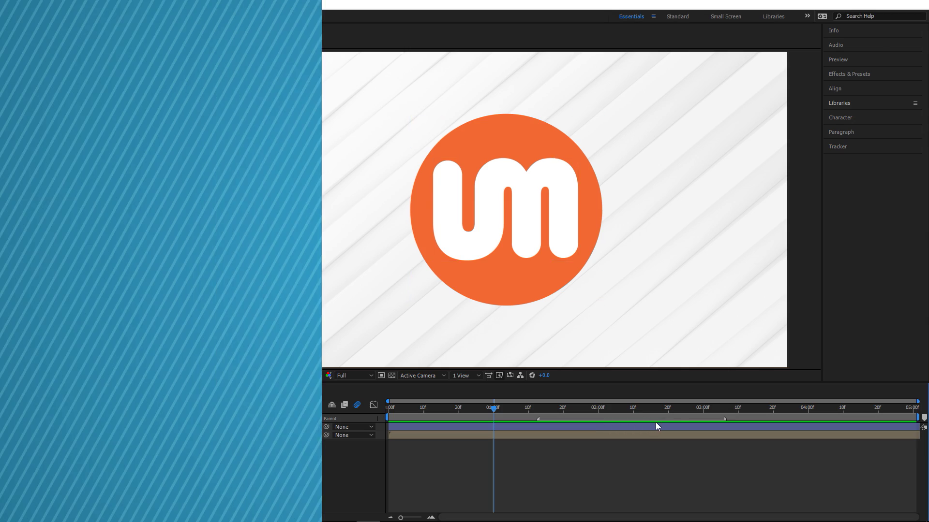